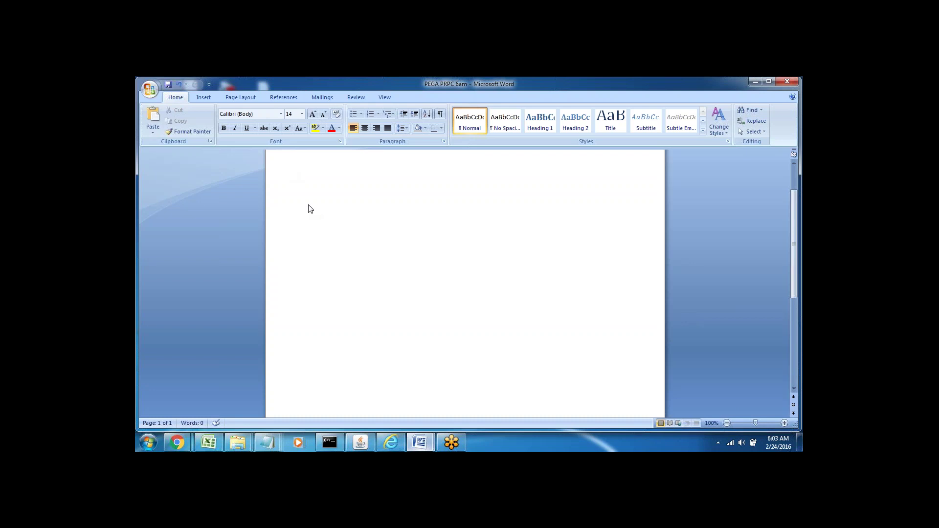
Type the heading 'Application Setup--' and start an empty line beneath it.
type("Application Setup")
type("--")
key("Return")
left_click(308, 194)
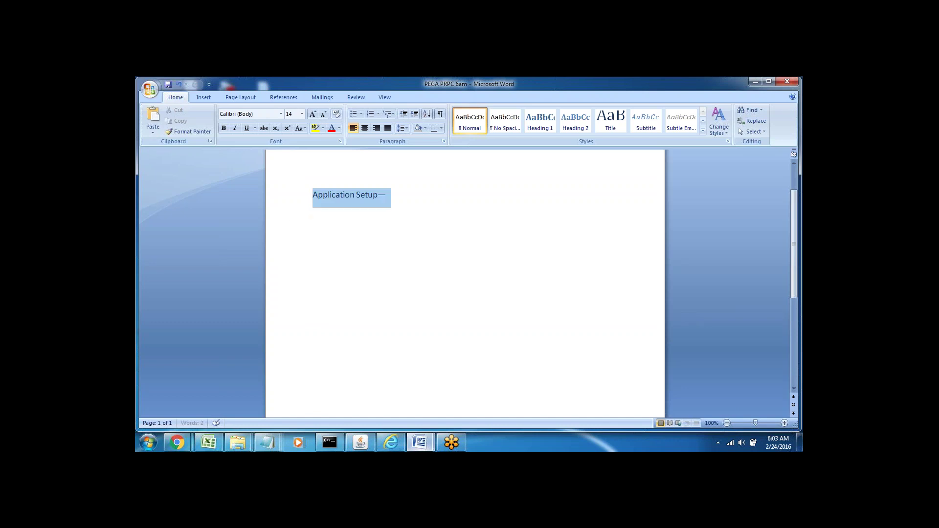
left_click(314, 233)
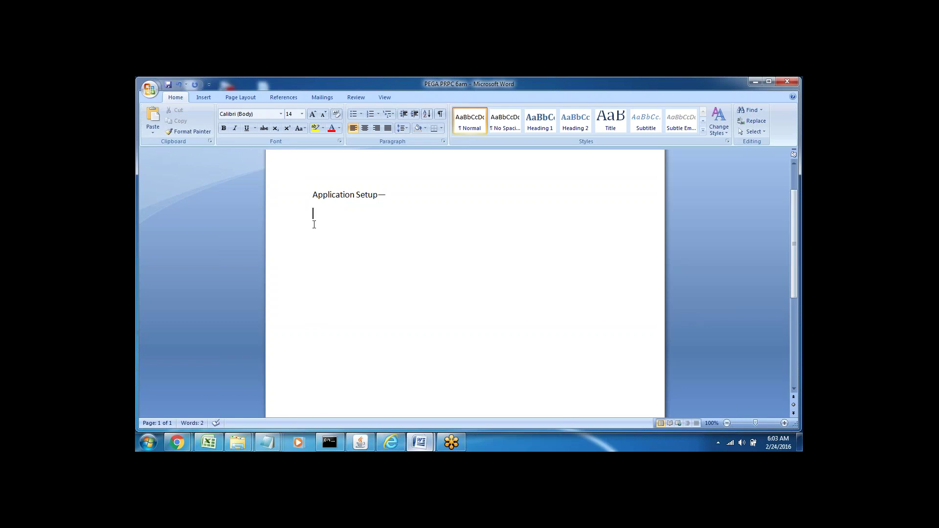
left_click(315, 212)
Add the administrator's e-mail, 'install' and 'Application Menu' on separate lines.
key("Return")
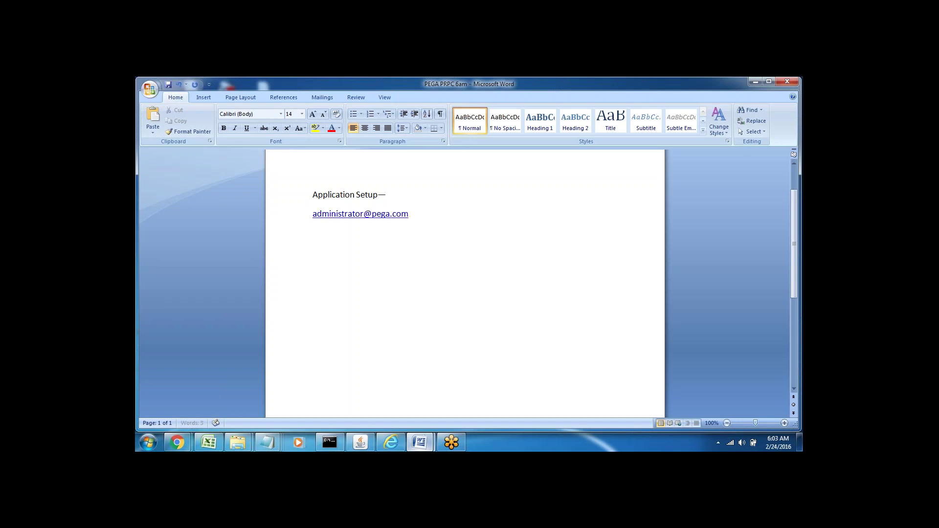
type("install")
key("Return")
left_click(293, 219)
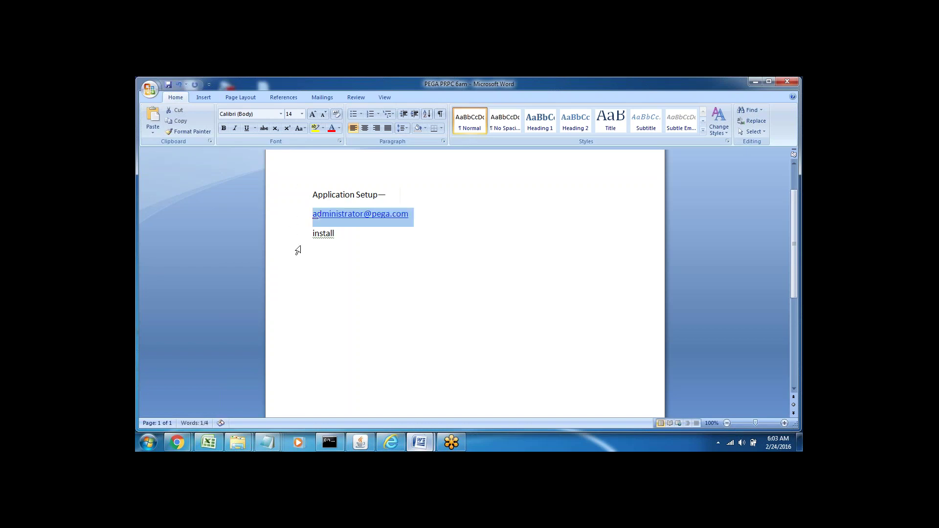
left_click(290, 239)
left_click(352, 234)
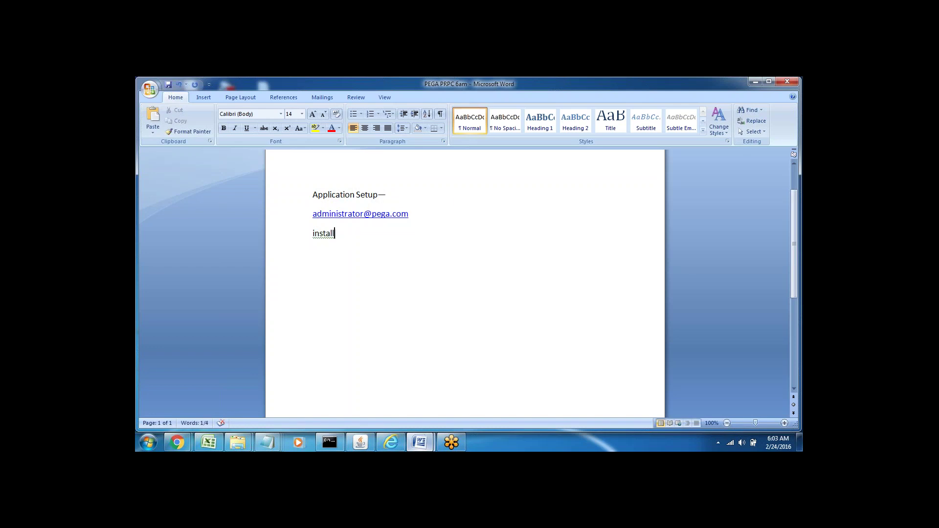
key("Return")
type("Application Menu")
key("shift+Home")
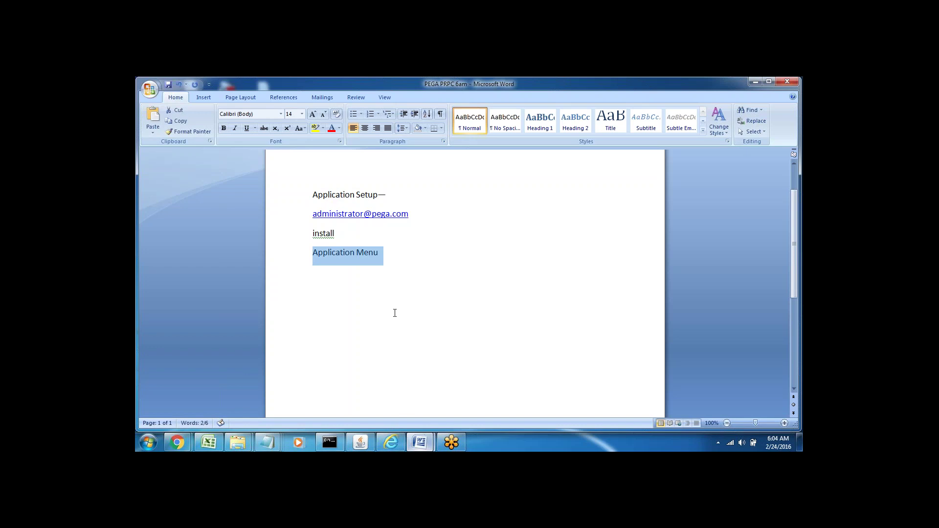
Fill the Pega login with the saved administrator user name and password.
mouse_move(391, 443)
left_click(391, 370)
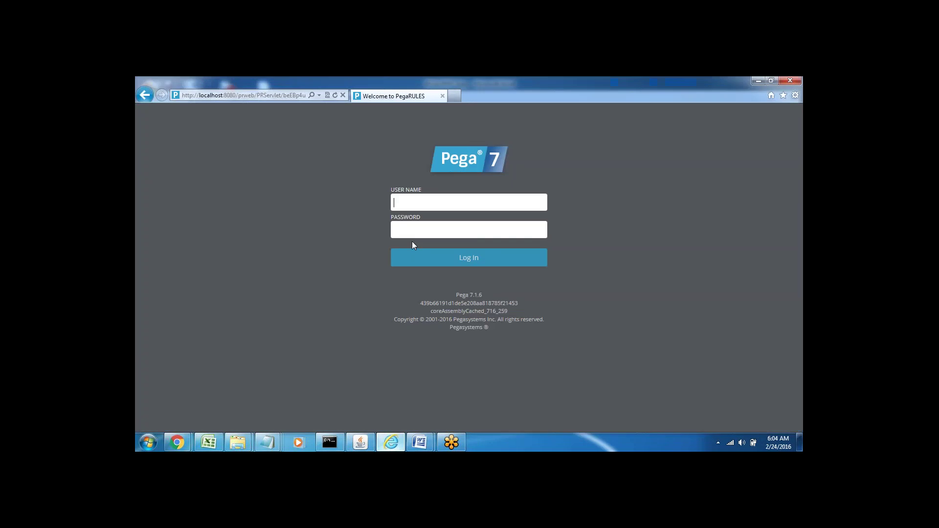
double_click(405, 201)
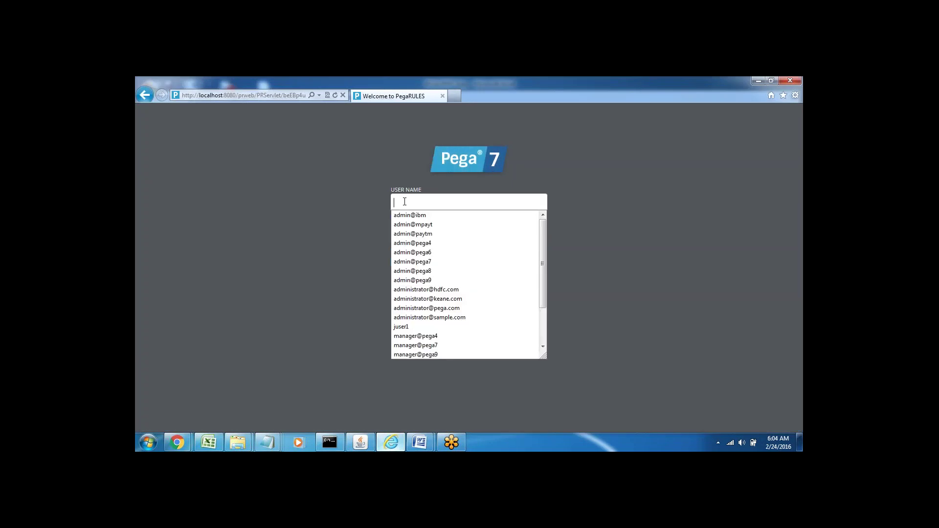
type("ad")
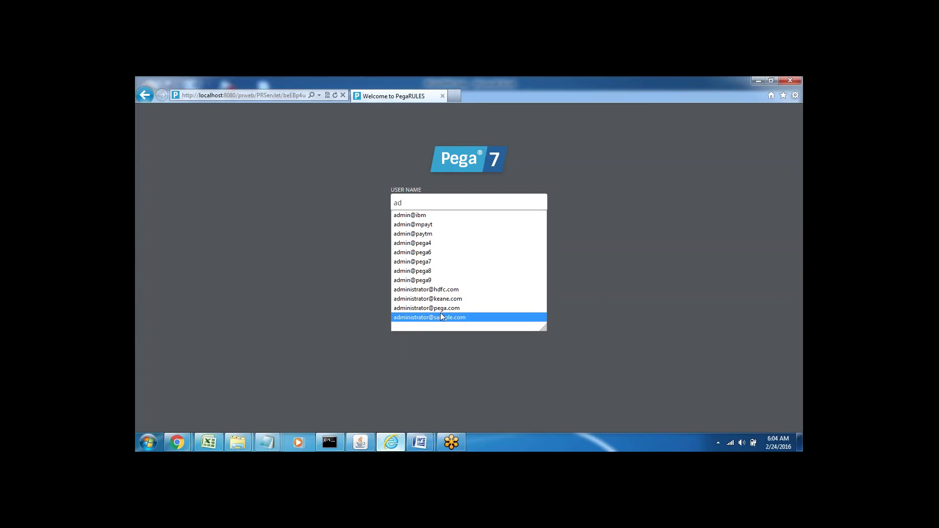
left_click(434, 308)
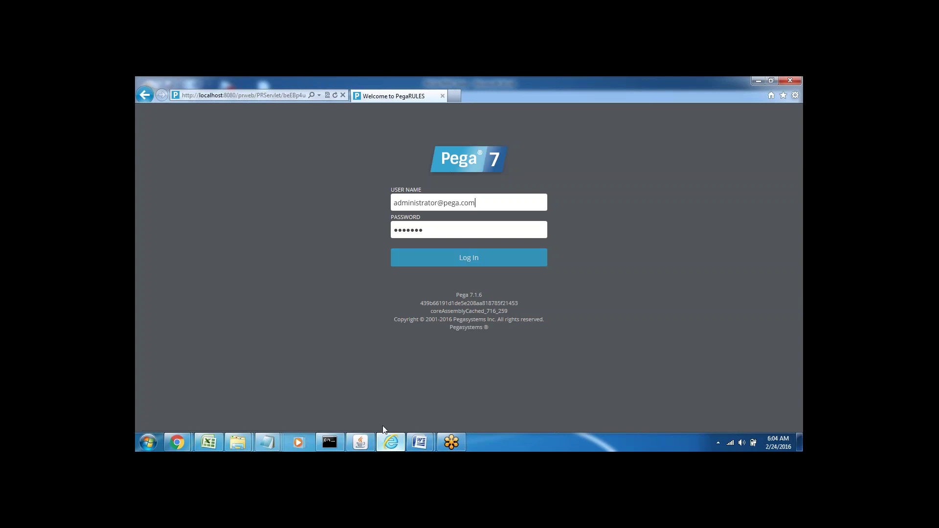
Minimize the server console windows and log in to Pega as administrator.
left_click(332, 449)
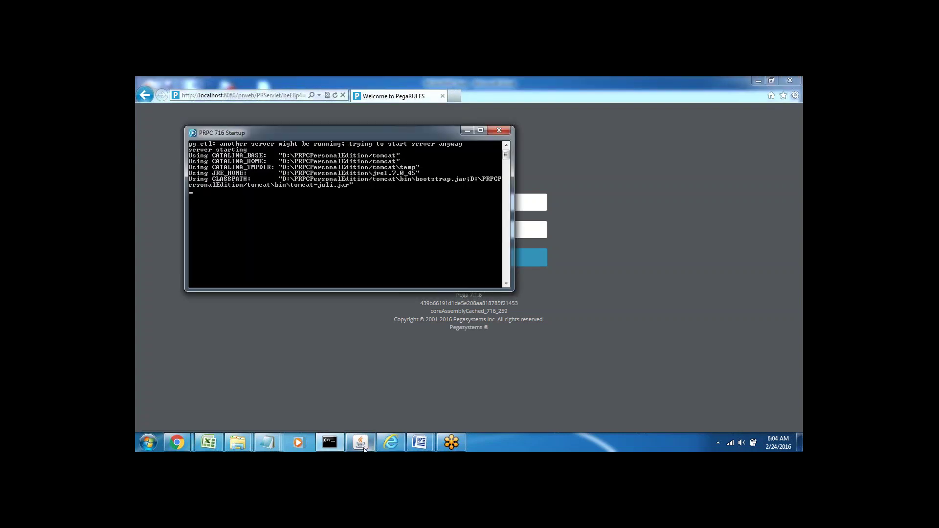
left_click(360, 444)
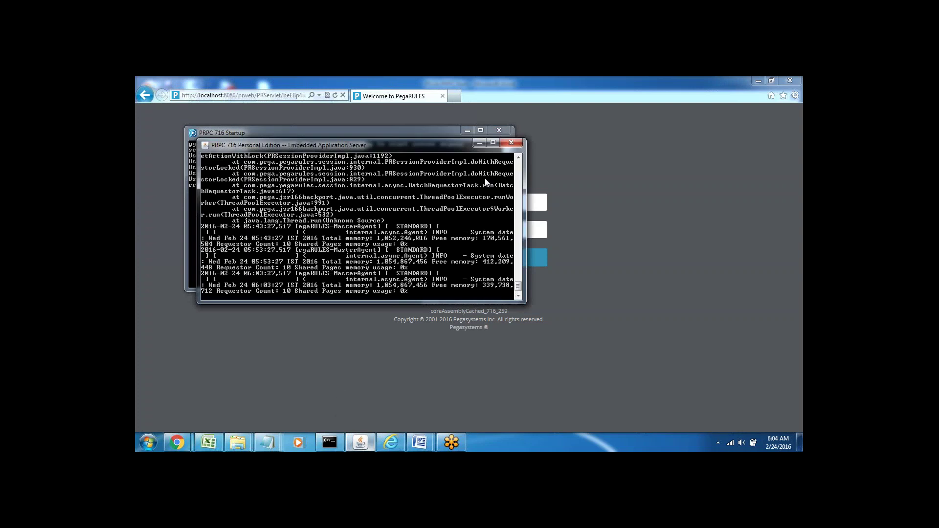
left_click(468, 130)
left_click(480, 144)
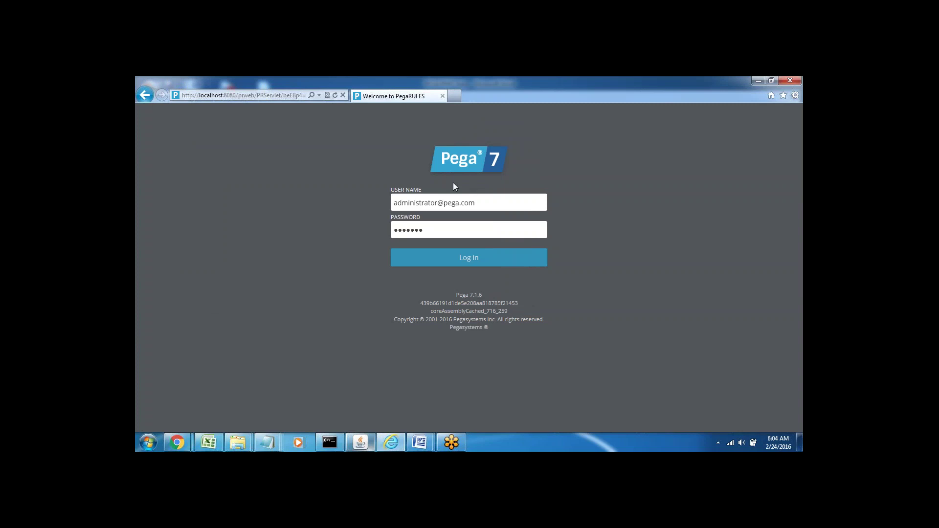
left_click(468, 264)
left_click(467, 262)
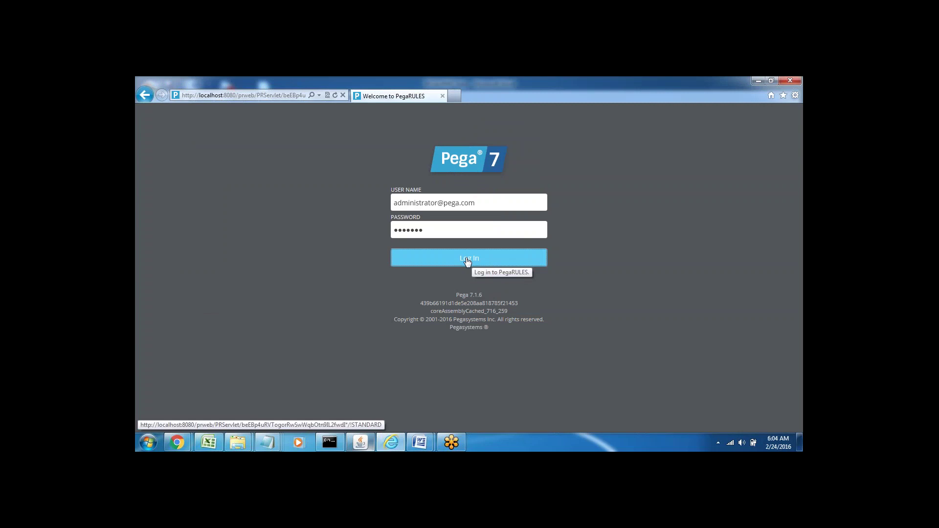
left_click(758, 81)
Add the line 'DCO Tool ----> Application Express' below Application Menu.
key("Right")
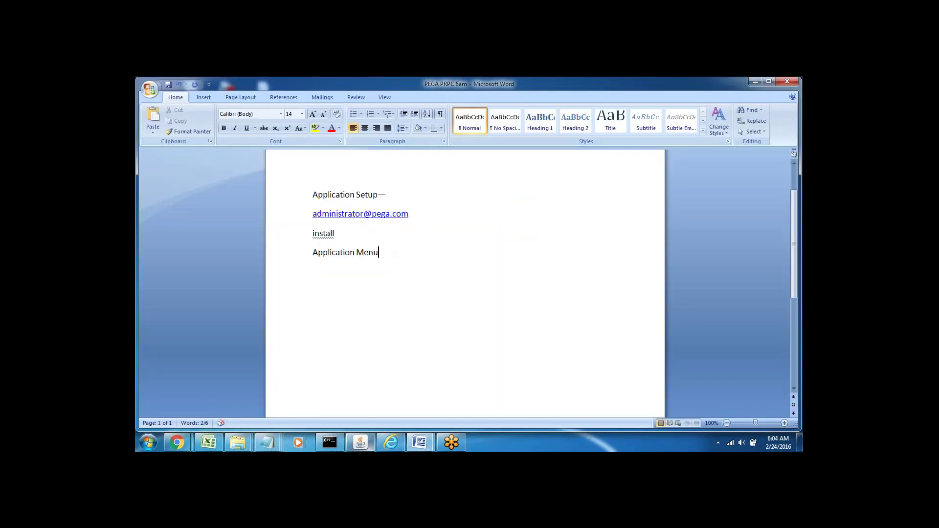
key("Return")
left_click(293, 260)
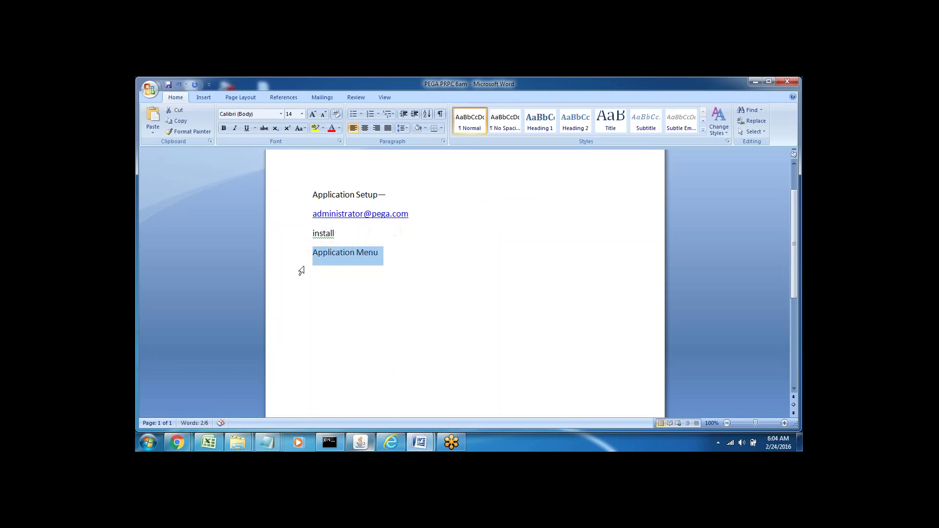
key("Right")
key("Return")
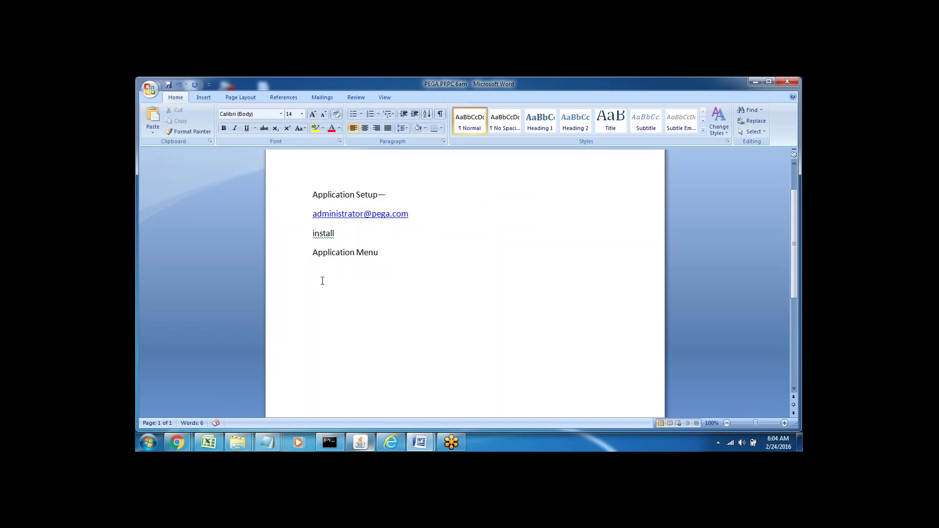
type("DC")
type("O Too")
type("l")
type(" ----")
type(">")
type(" App")
type("lication")
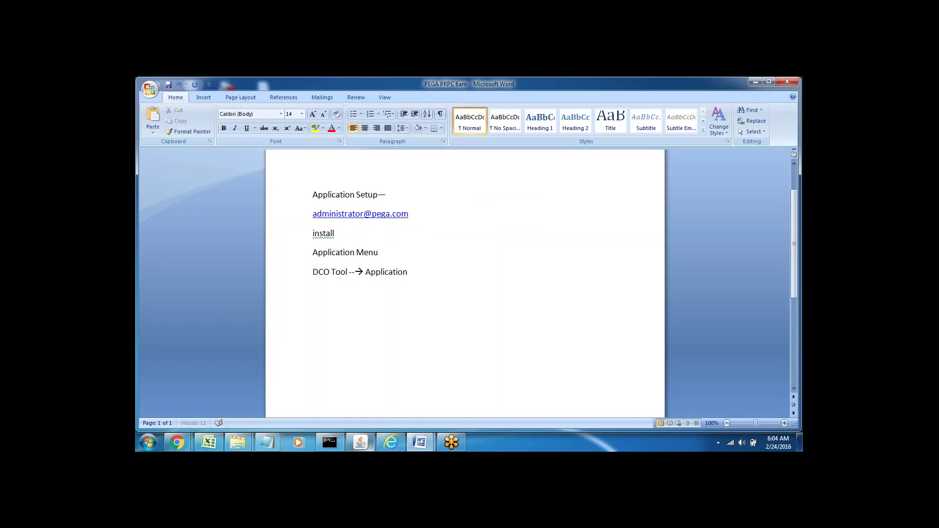
type(" Express")
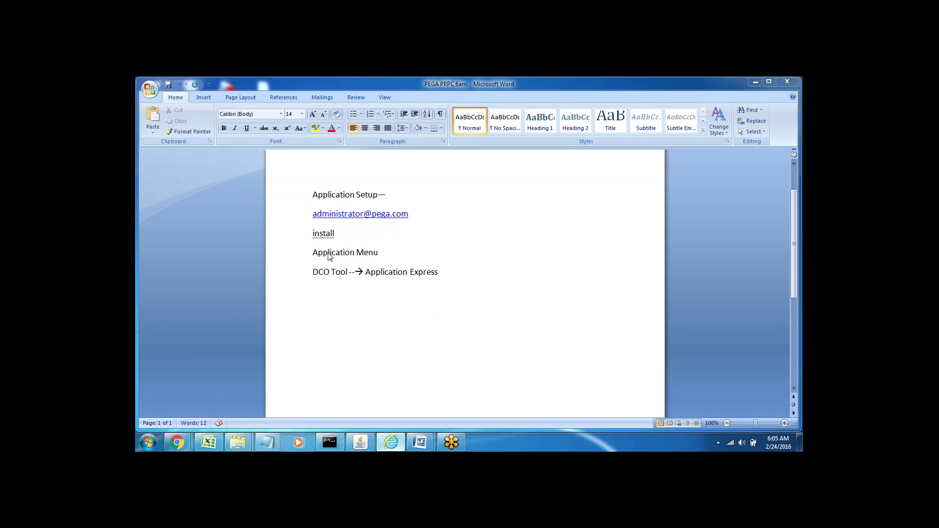
Put the caret at the end of 'Application Menu' after checking Pega Designer Studio.
double_click(327, 254)
left_click(381, 253)
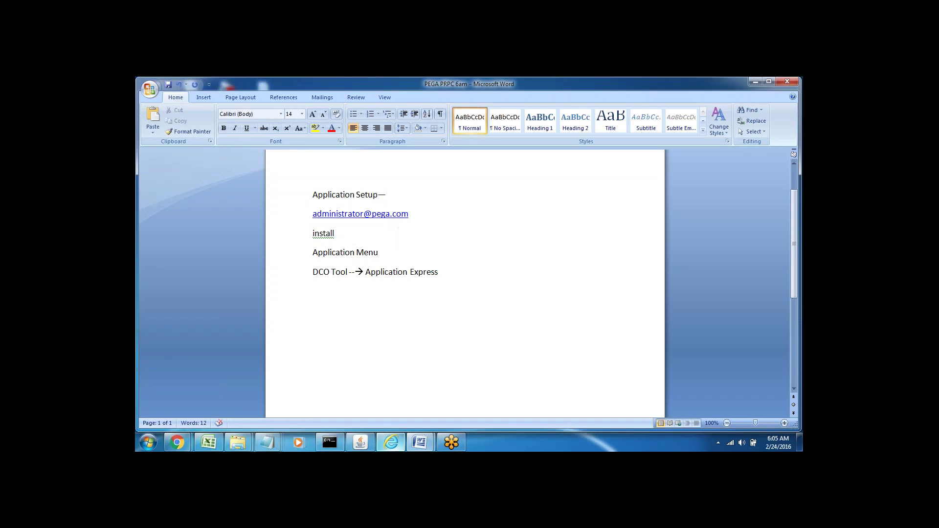
left_click(391, 443)
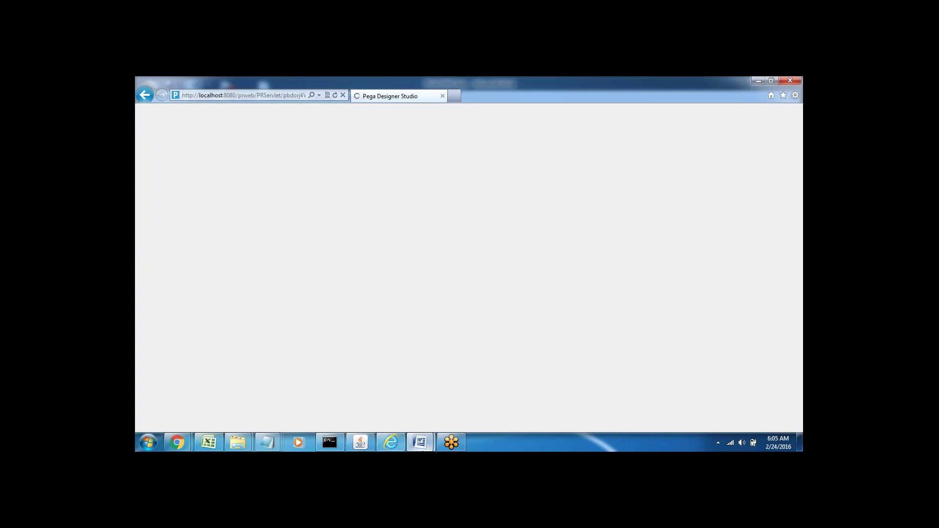
mouse_move(419, 442)
left_click(370, 414)
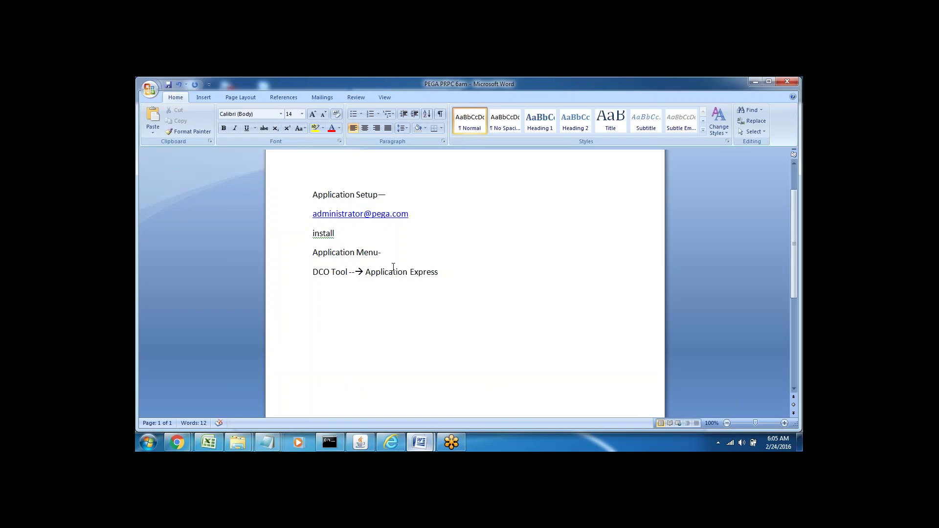
Extend the Application Menu line with '-New Application - Create New Application'.
type("-New Application -")
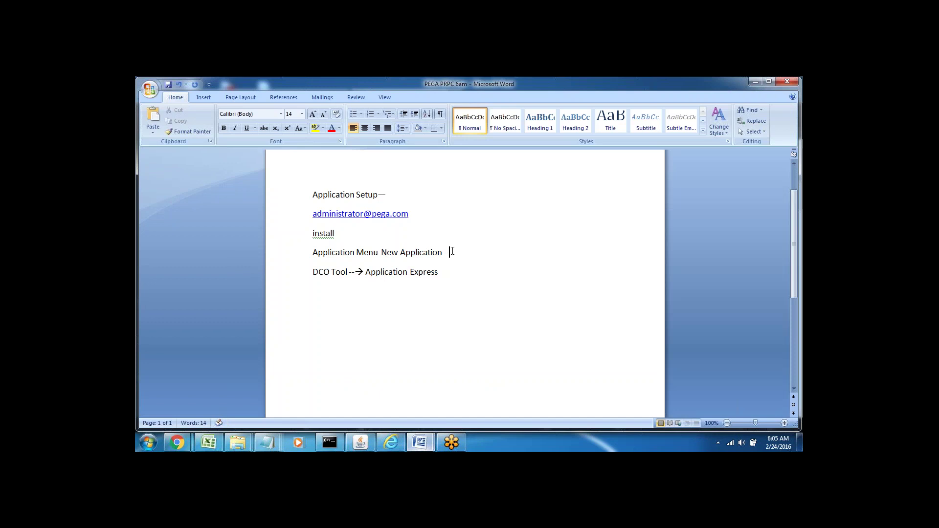
type("Create New Application")
double_click(321, 272)
left_click_drag(366, 273, 438, 272)
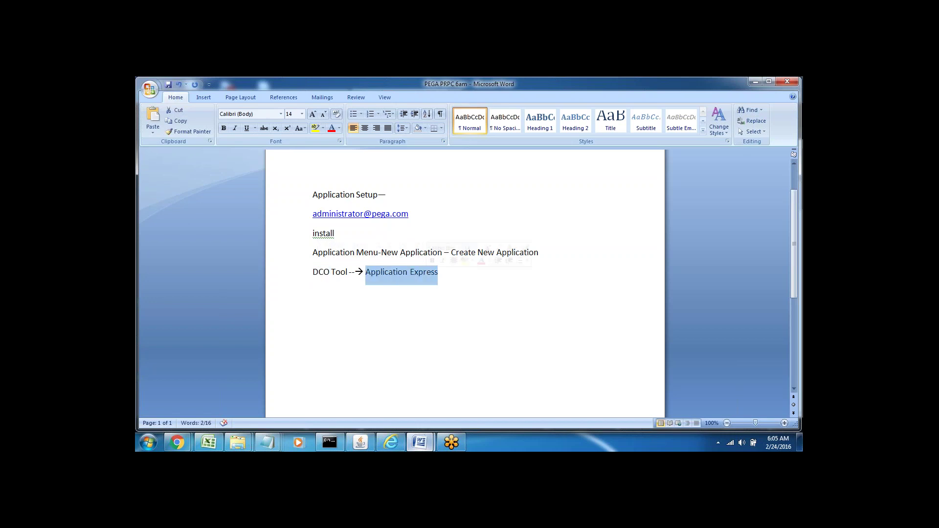
left_click(313, 291)
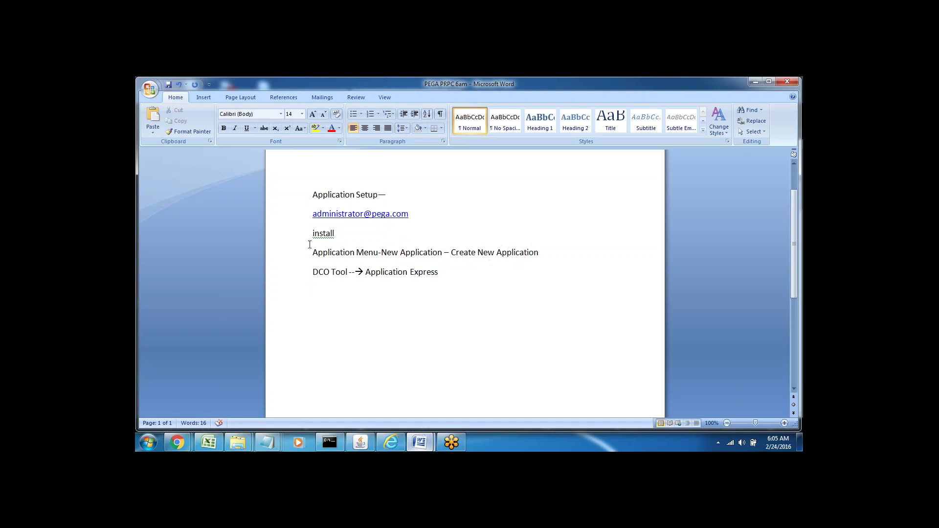
left_click_drag(311, 253, 442, 277)
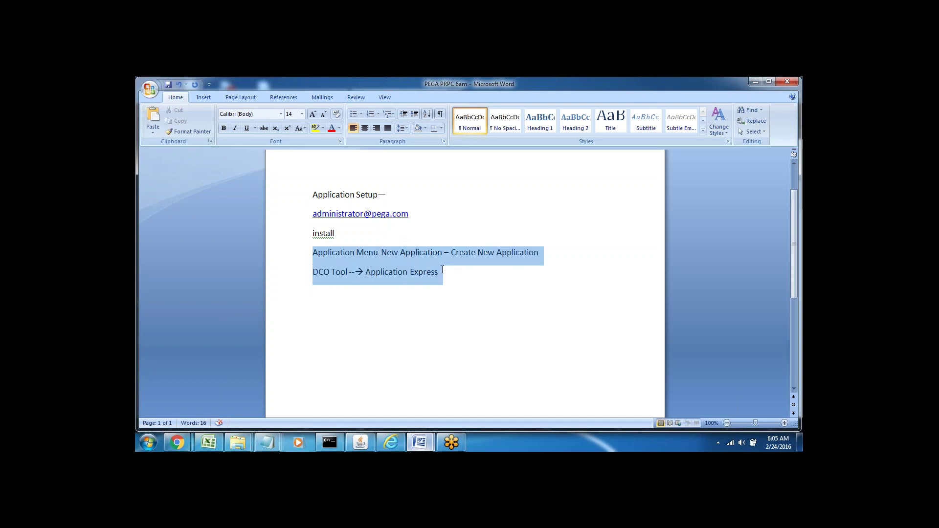
left_click(443, 274)
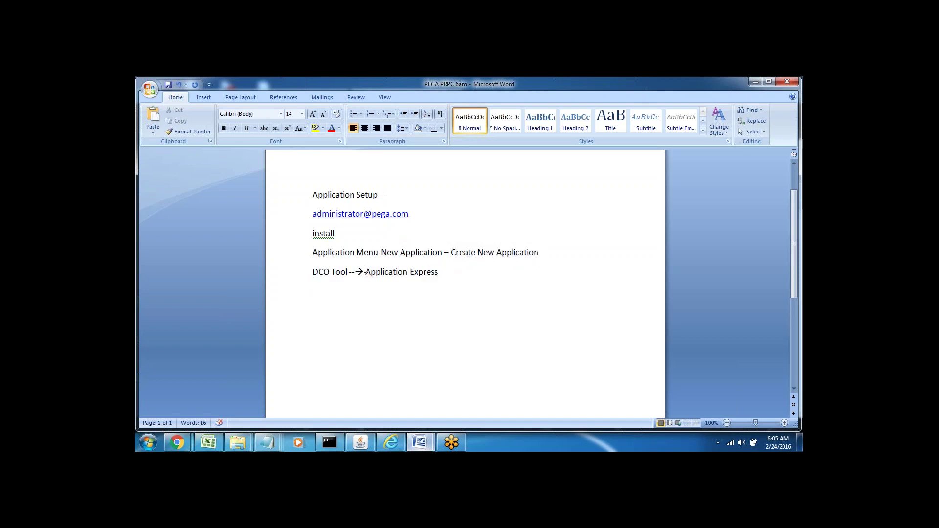
Add a '4 steps' line below the DCO Tool line.
left_click_drag(366, 271, 439, 272)
left_click(439, 272)
key("Return")
key("Return")
type("St")
key("BackSpace")
key("BackSpace")
type("4 steps")
List Application settings, Business Objectives, Cases and Data Objects under '4 steps', one per line.
triple_click(326, 310)
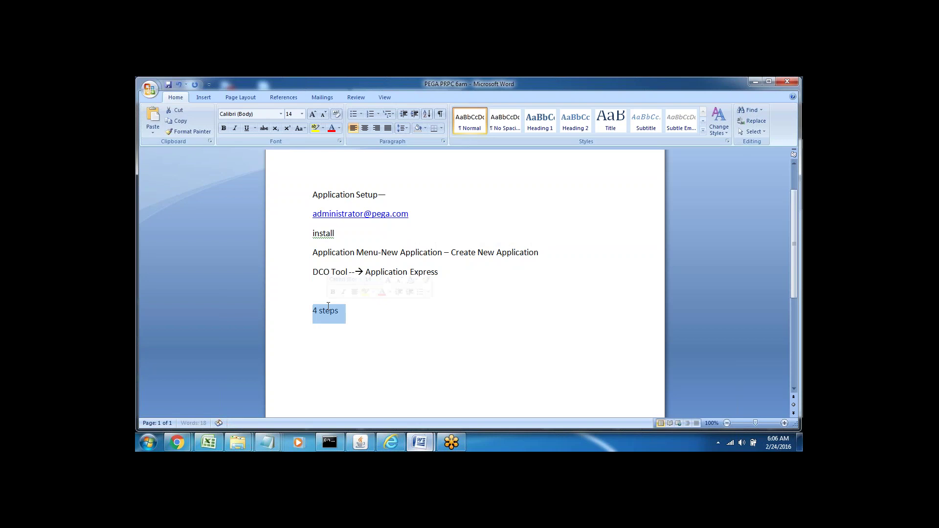
left_click(360, 317)
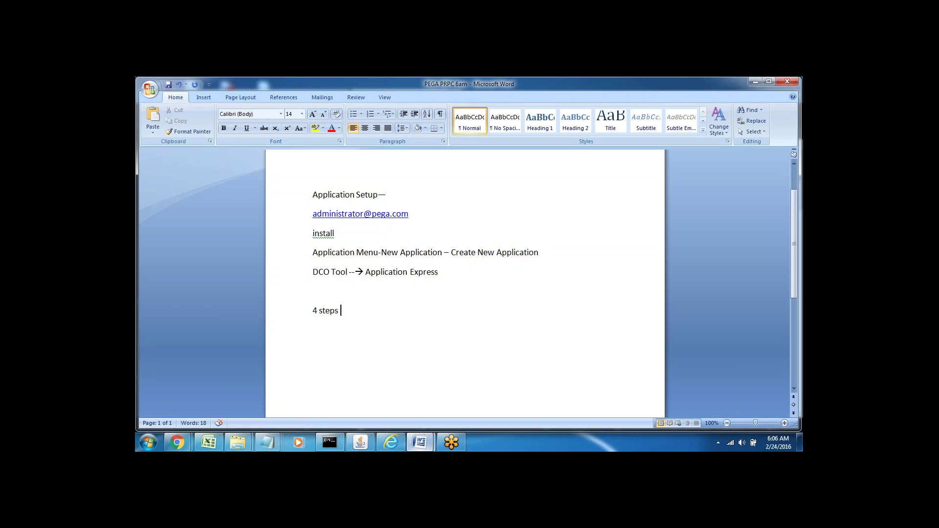
type("Application setting")
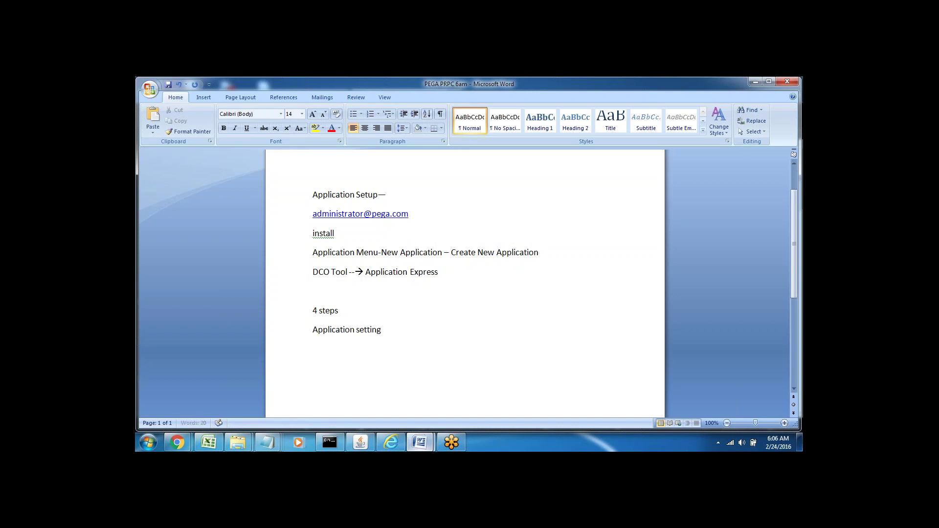
type("s")
key("Return")
type("Business Objectives")
key("Return")
type("Cases")
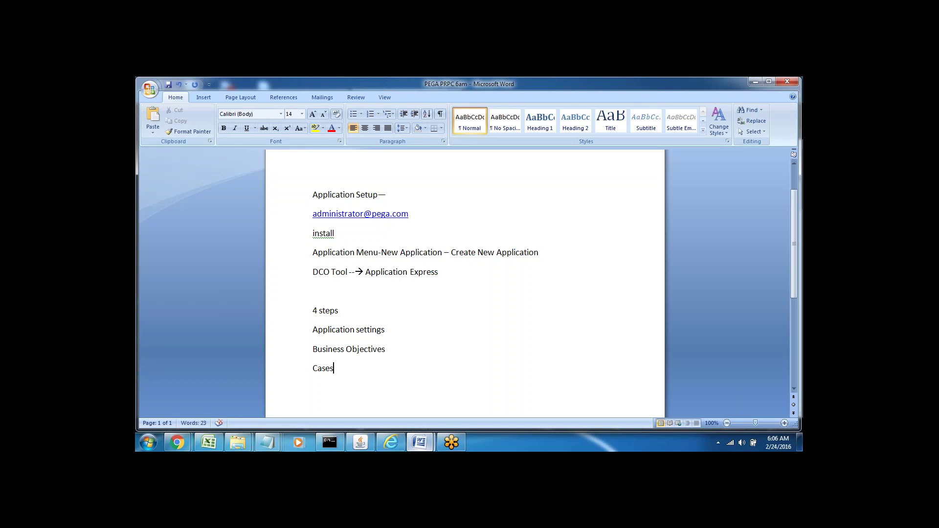
key("Return")
type("Data Objects")
key("Return")
key("Return")
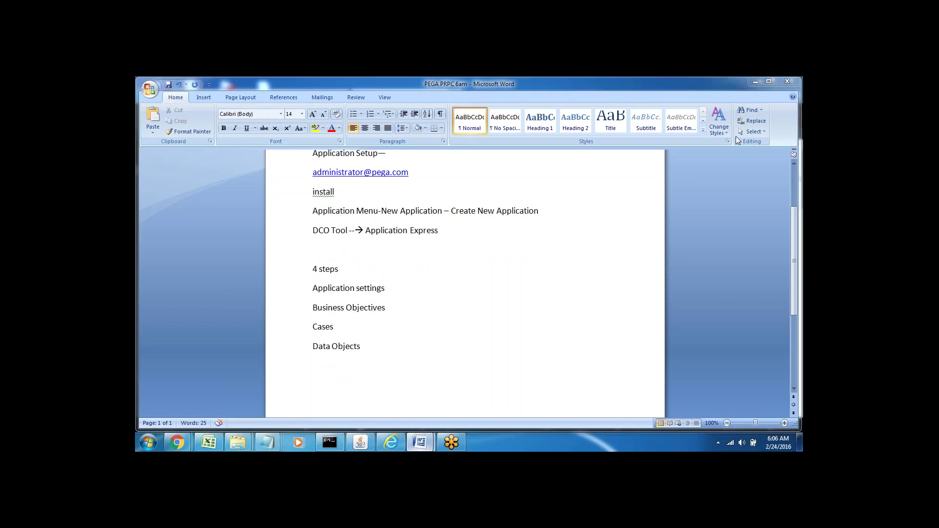
Choose New Application from the PegaRULES application menu in Designer Studio.
left_click(392, 448)
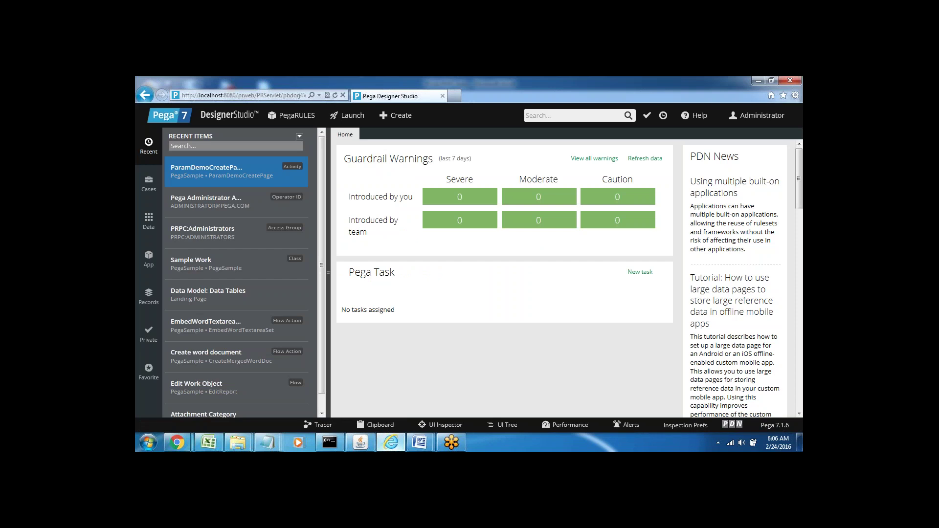
left_click(296, 116)
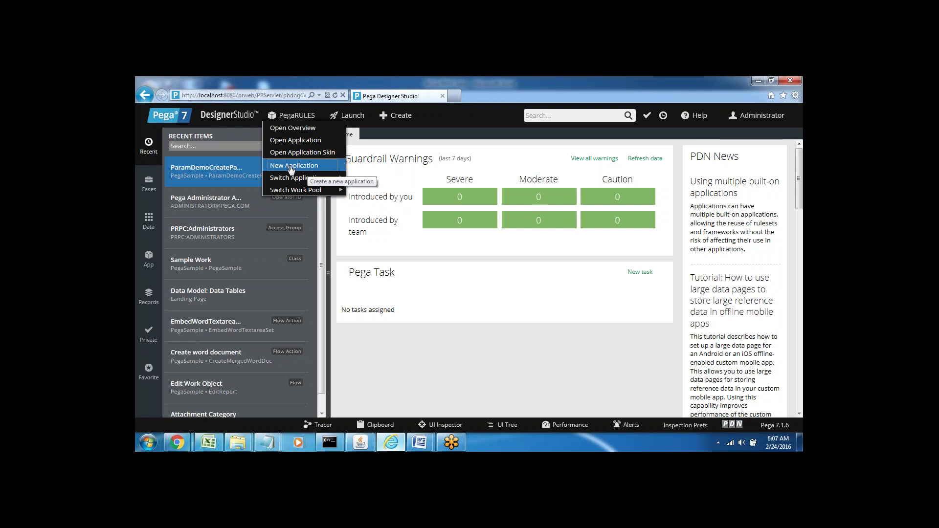
left_click(283, 166)
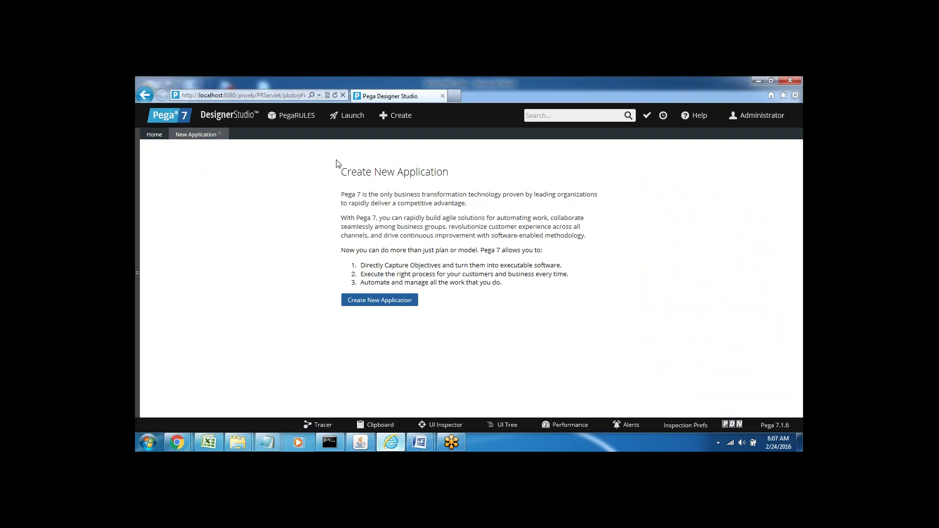
triple_click(353, 171)
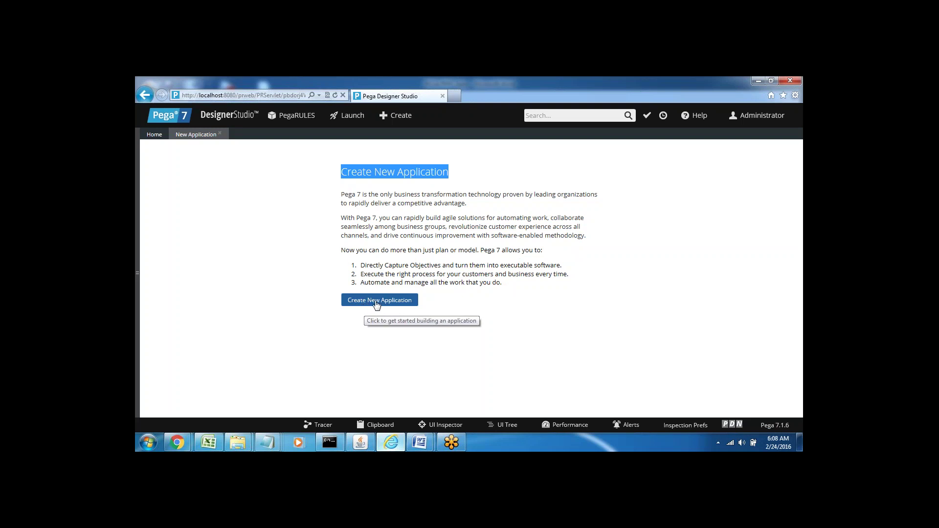
Launch the Application Express wizard with Create New Application and scroll its first page.
left_click(370, 305)
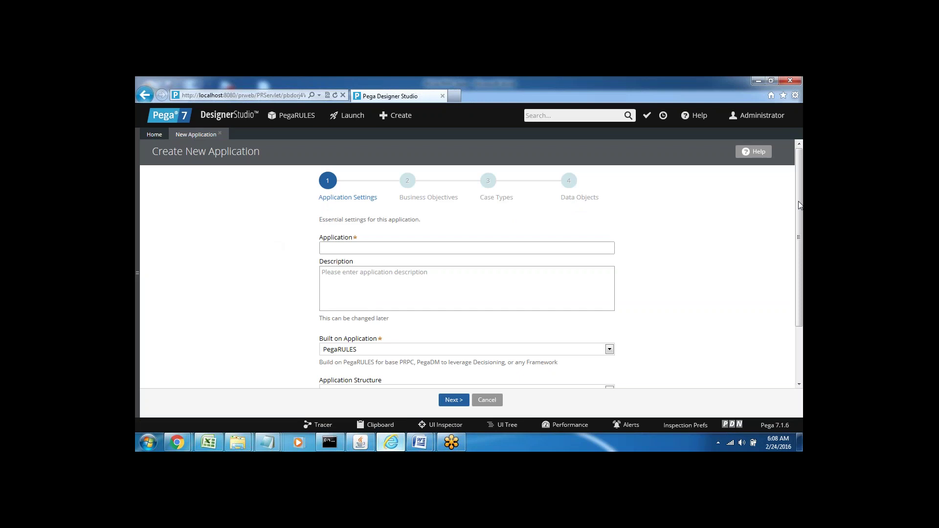
scroll(797, 199, "down", 1)
scroll(798, 230, "down", 1)
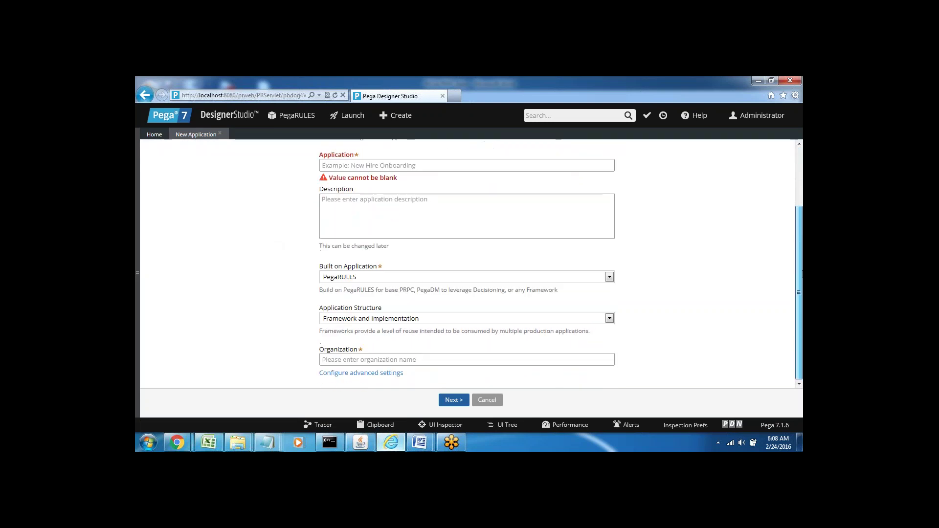
scroll(797, 215, "up", 3)
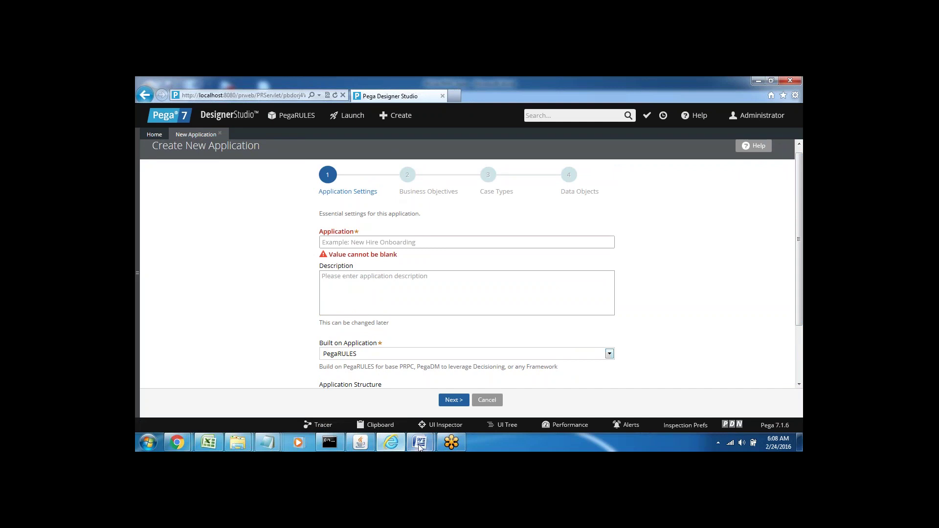
mouse_move(420, 443)
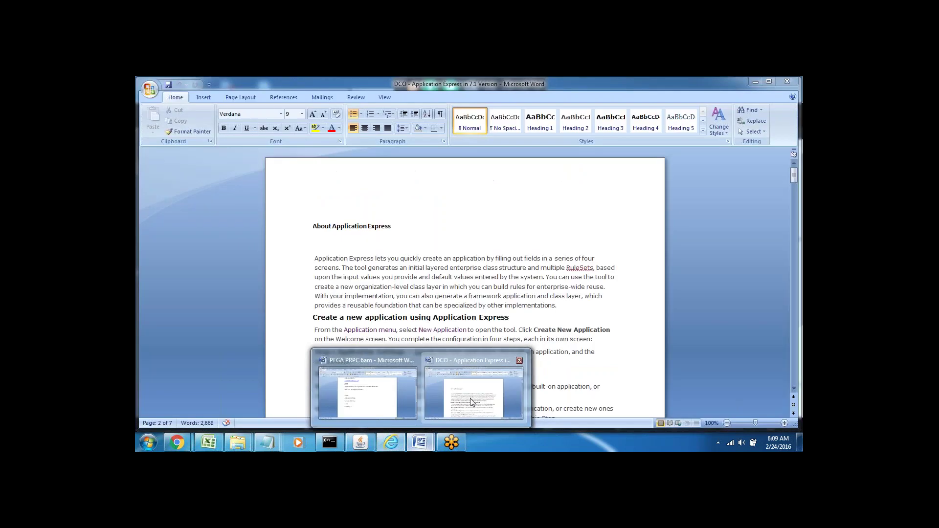
Bring the 'DCO - Application Express' document forward at its About Application Express section.
left_click(471, 398)
left_click(291, 228)
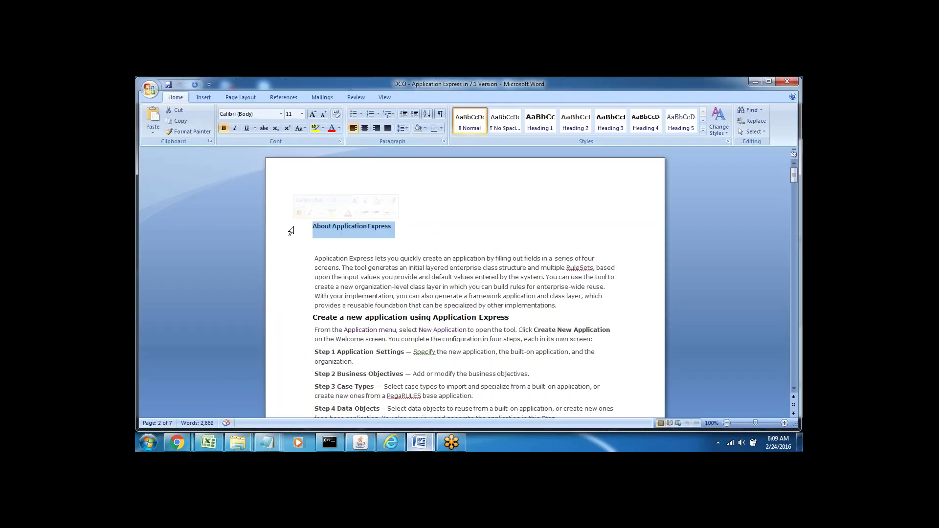
key("Down")
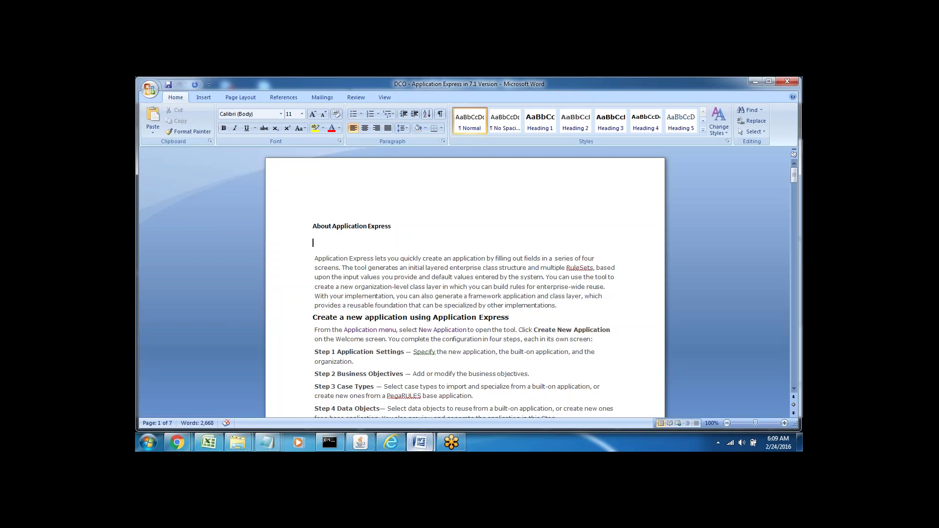
left_click(290, 230)
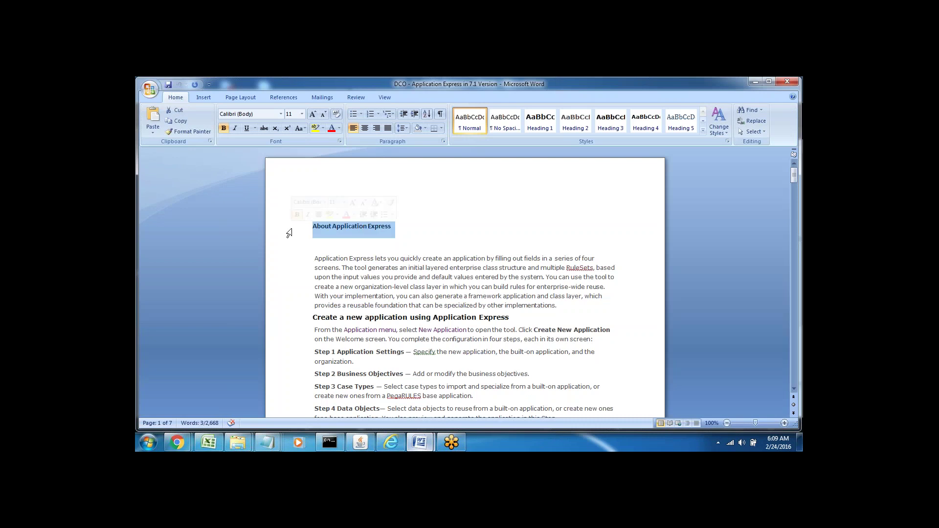
key("Down")
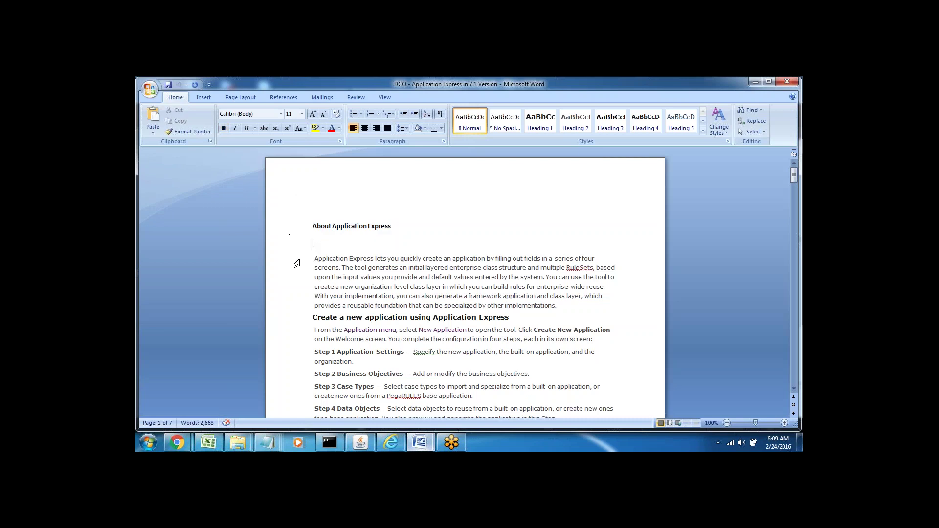
left_click(297, 264)
left_click(357, 277)
double_click(326, 269)
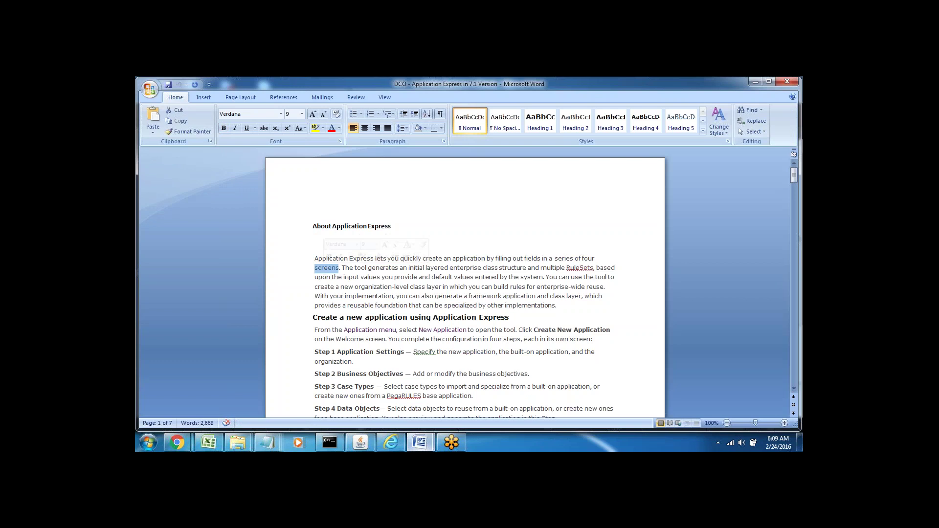
double_click(589, 259)
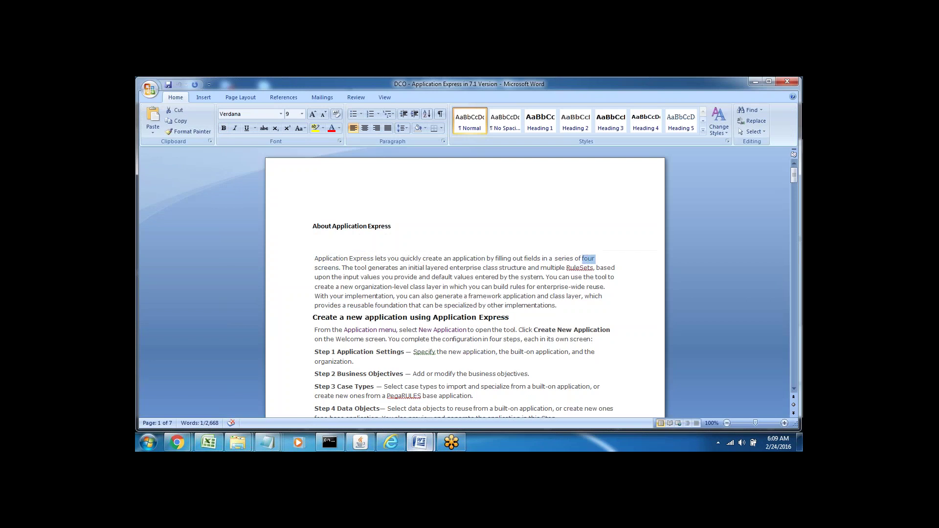
double_click(334, 267)
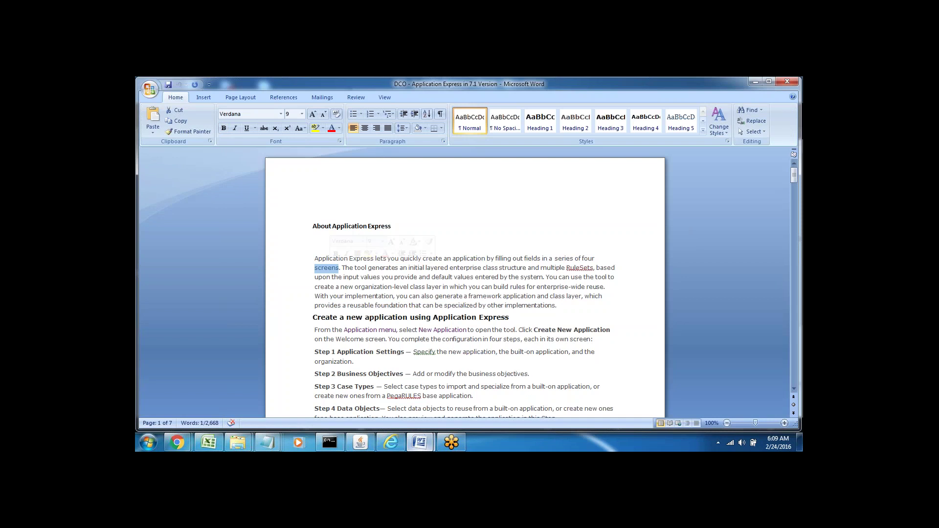
double_click(383, 267)
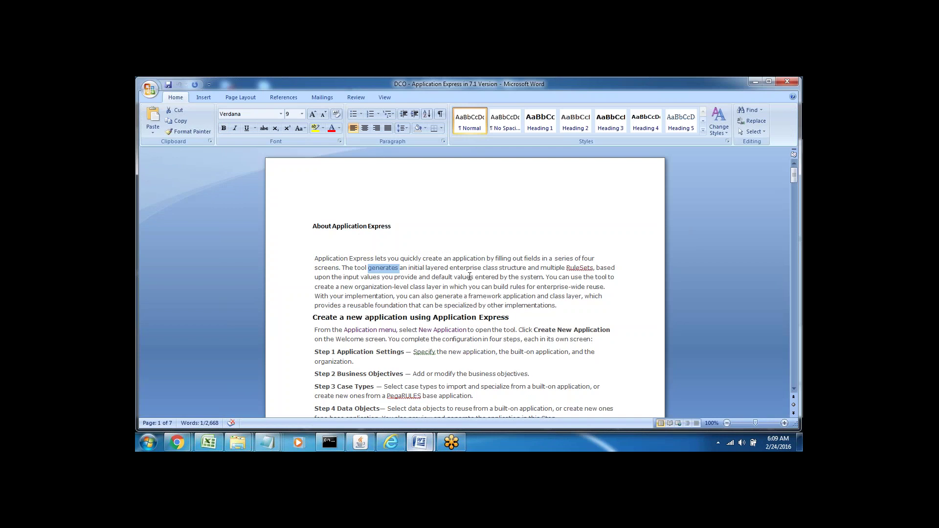
double_click(419, 268)
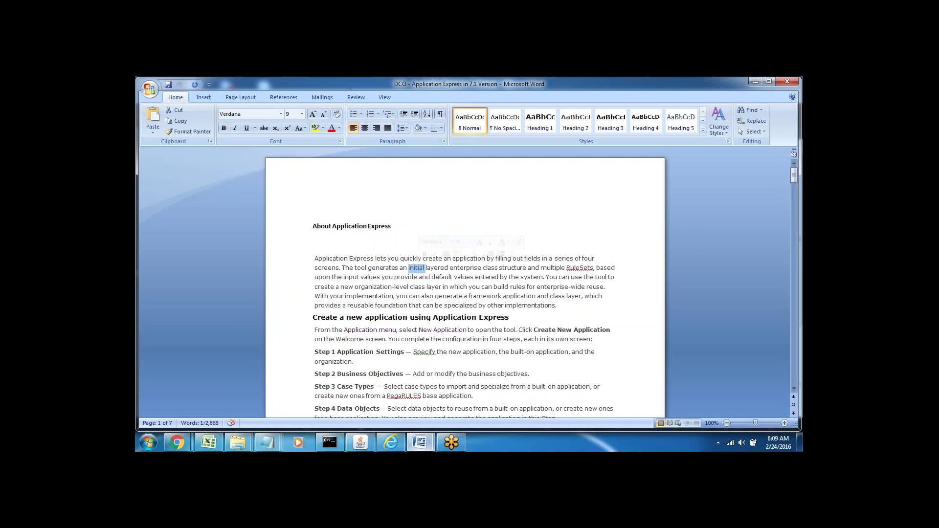
double_click(324, 269)
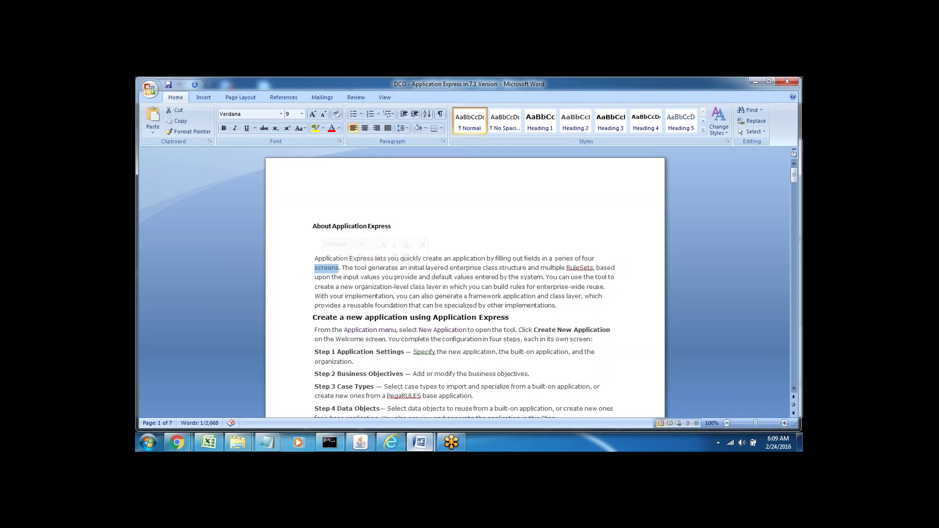
double_click(424, 269)
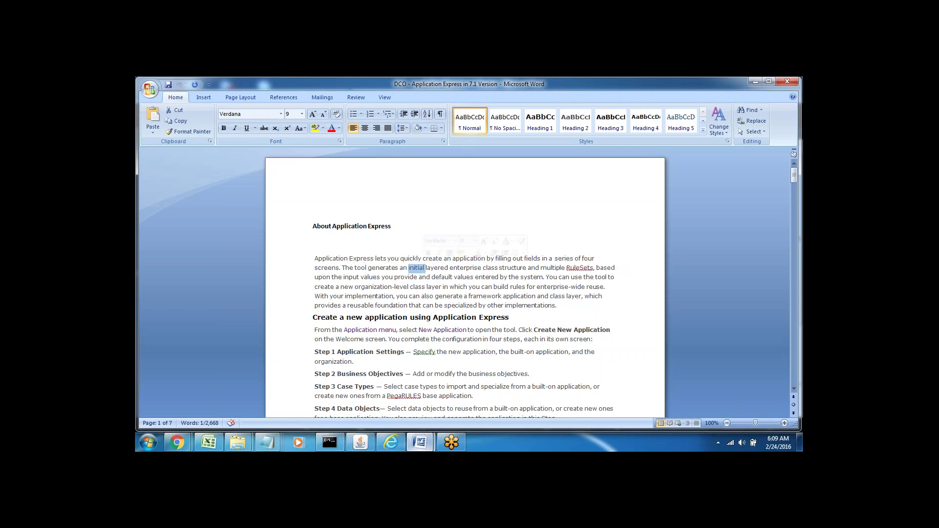
double_click(437, 268)
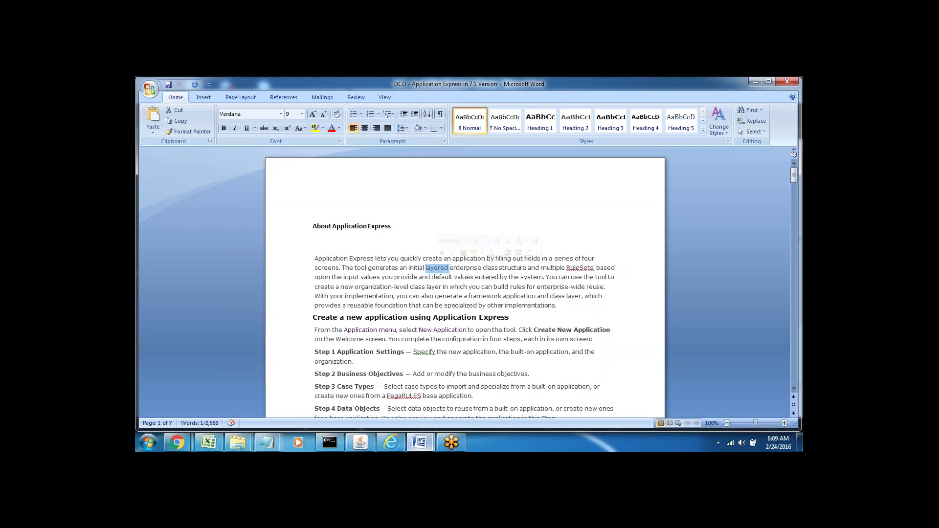
double_click(487, 269)
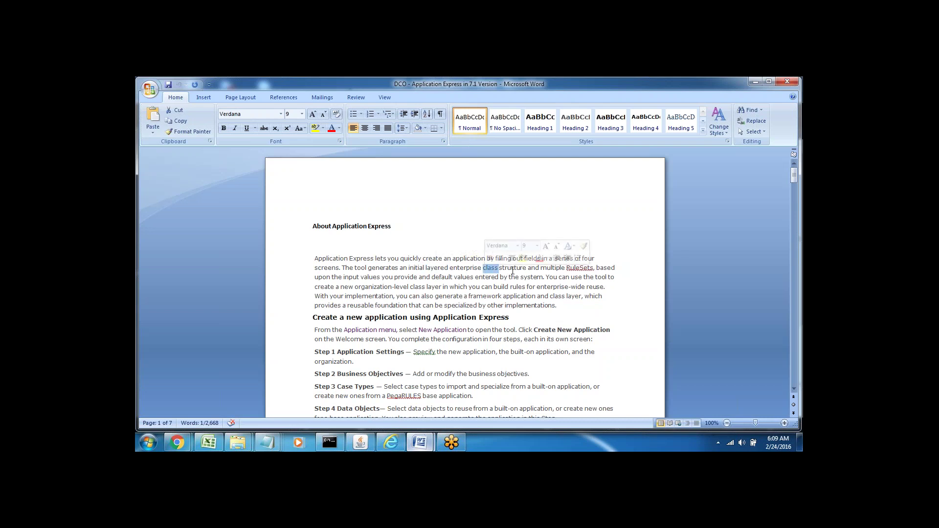
double_click(553, 268)
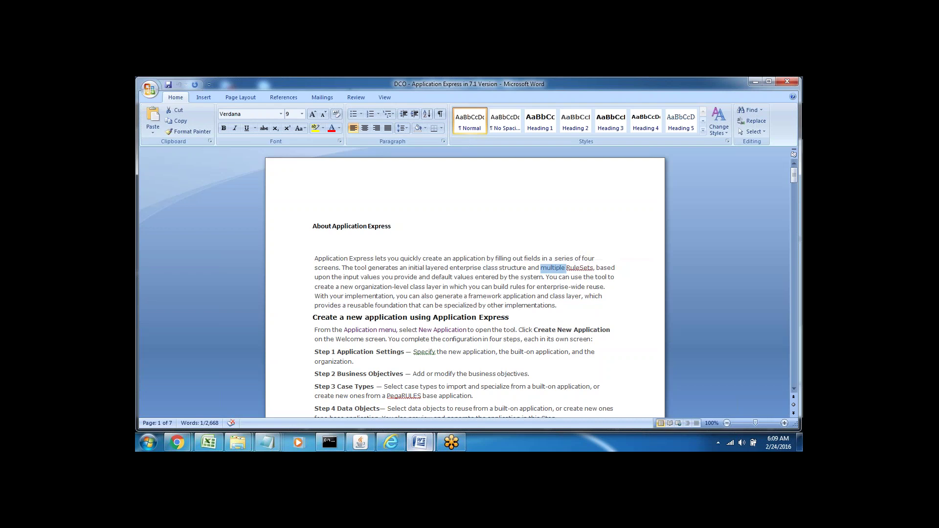
double_click(582, 269)
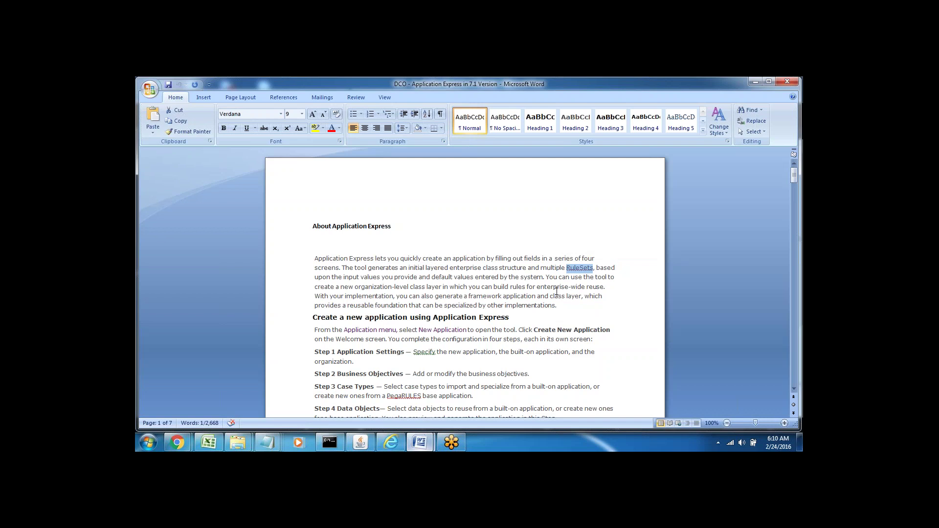
left_click(572, 296)
double_click(576, 267)
left_click(559, 287)
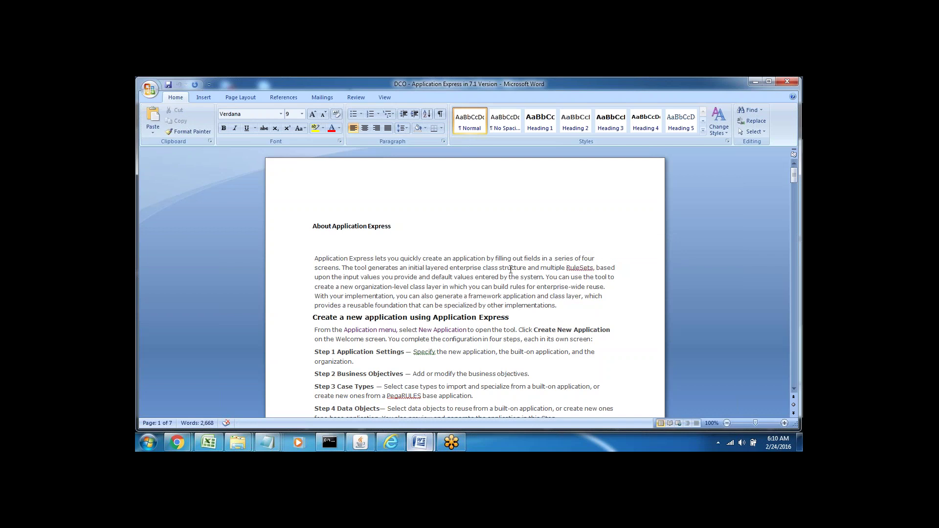
double_click(578, 268)
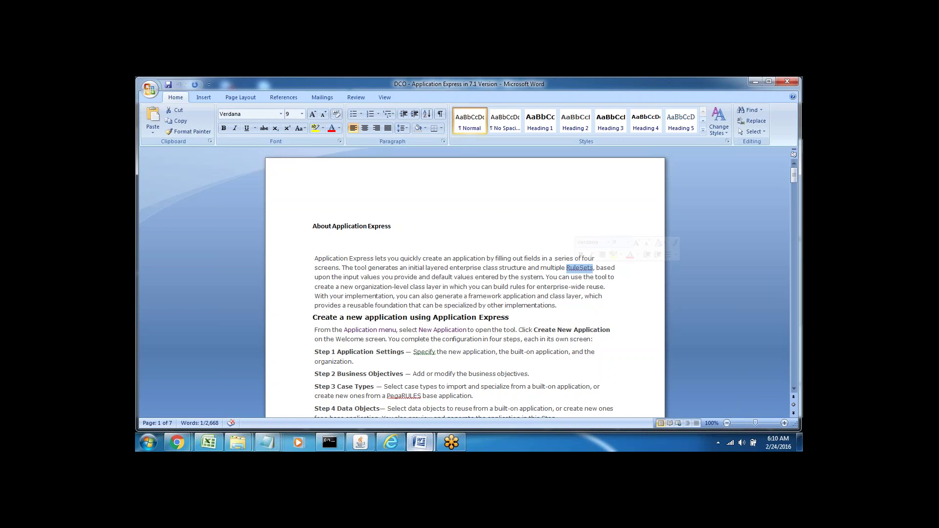
left_click(581, 268)
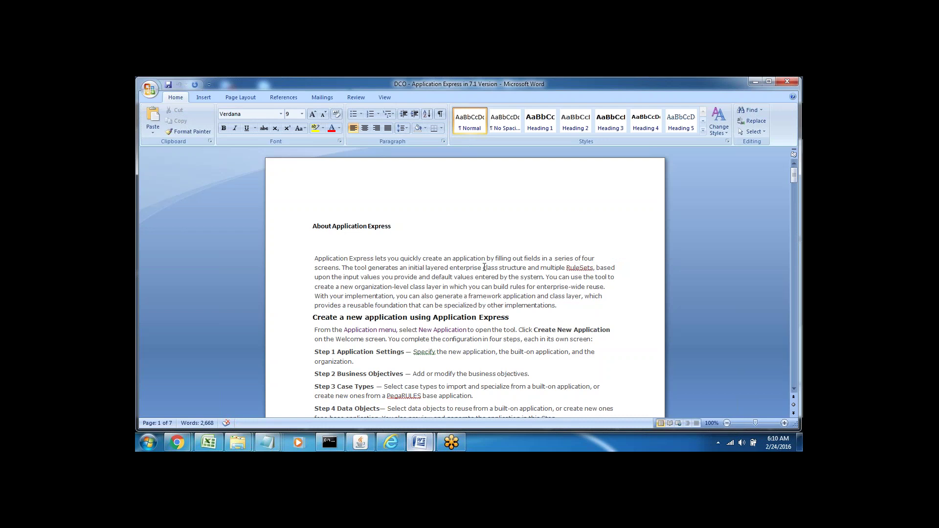
left_click_drag(484, 268, 516, 268)
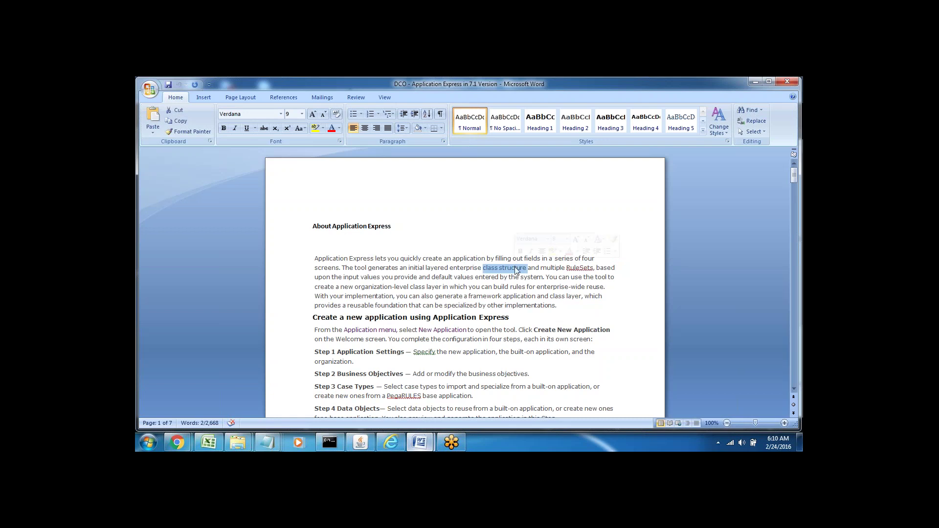
double_click(570, 268)
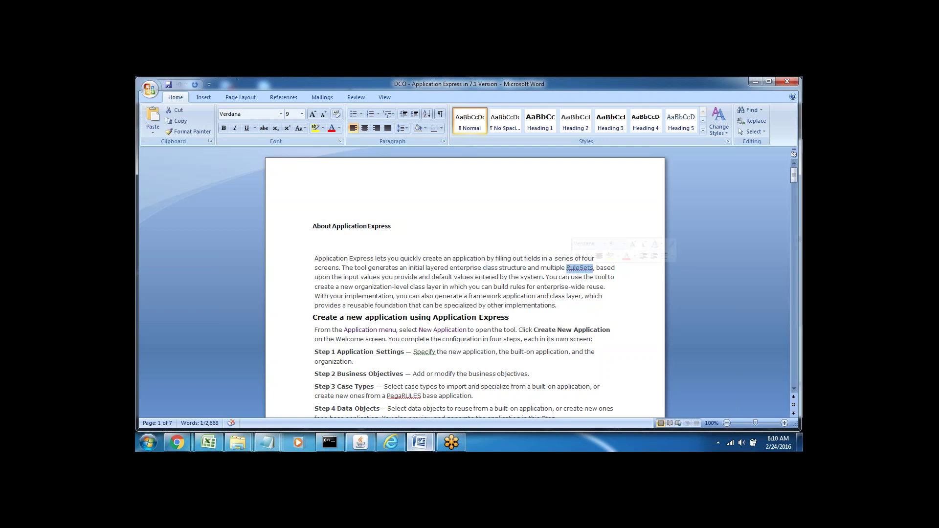
left_click(563, 277)
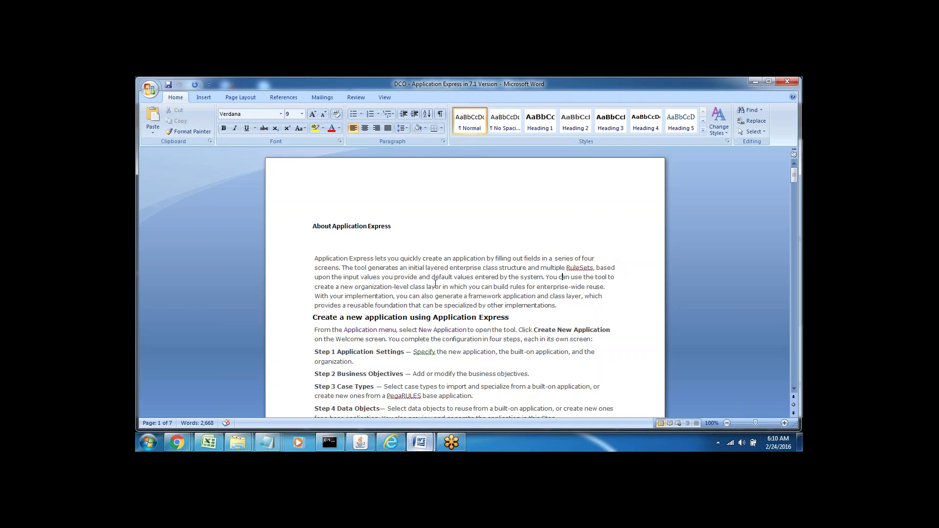
double_click(527, 270)
left_click(562, 276)
left_click(291, 323)
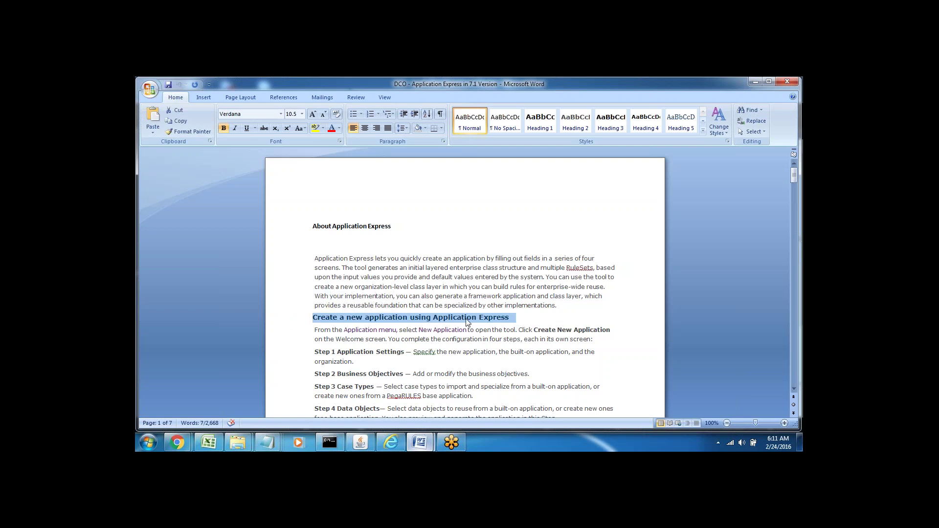
double_click(354, 328)
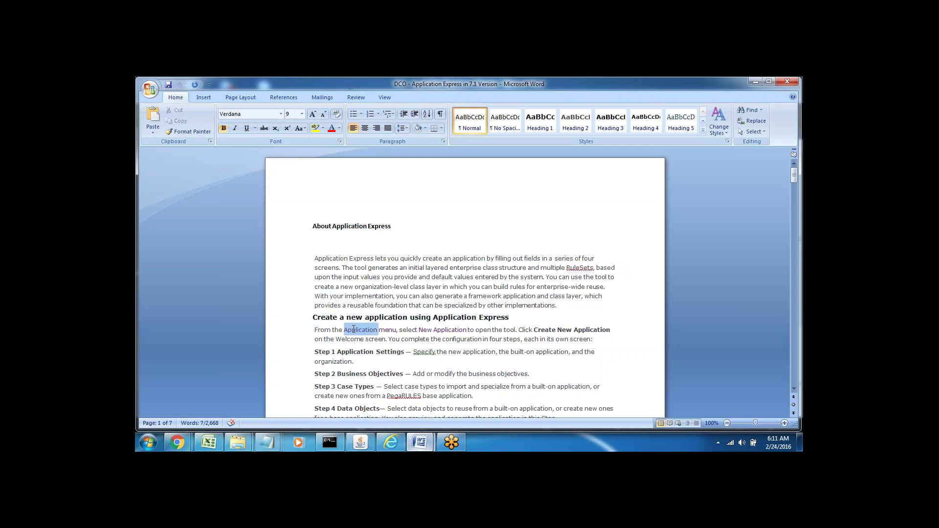
left_click(392, 331)
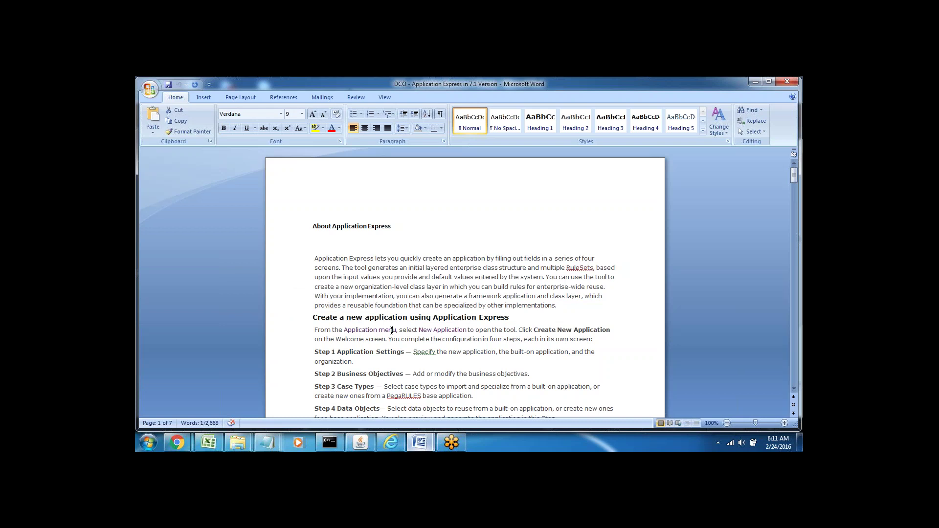
double_click(358, 330)
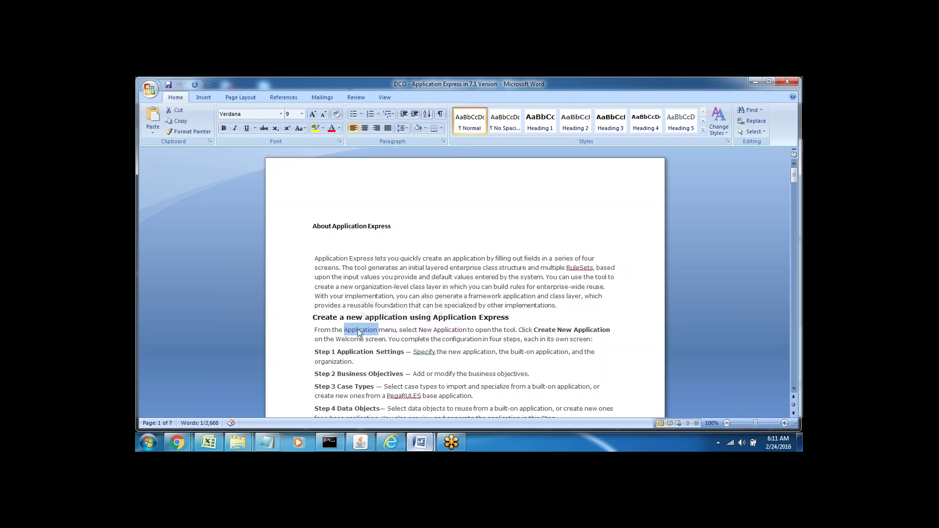
triple_click(425, 330)
left_click(469, 334)
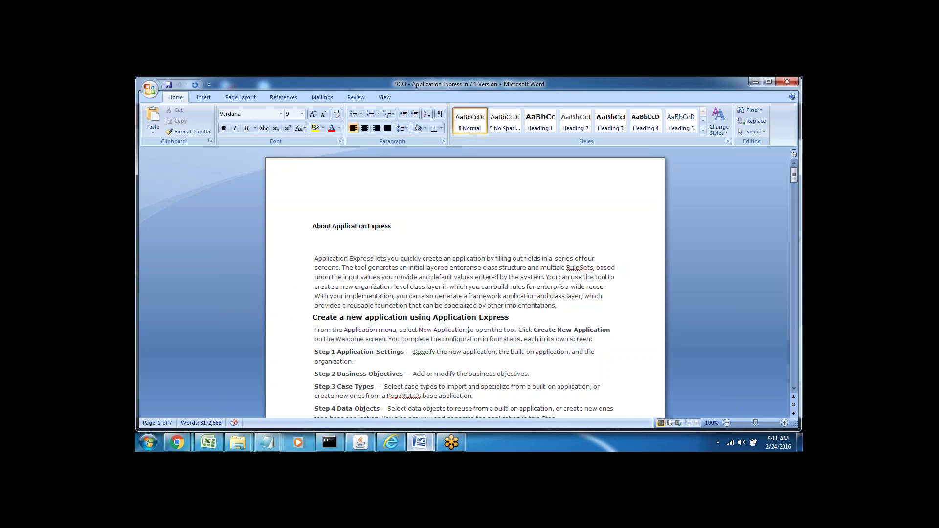
double_click(498, 329)
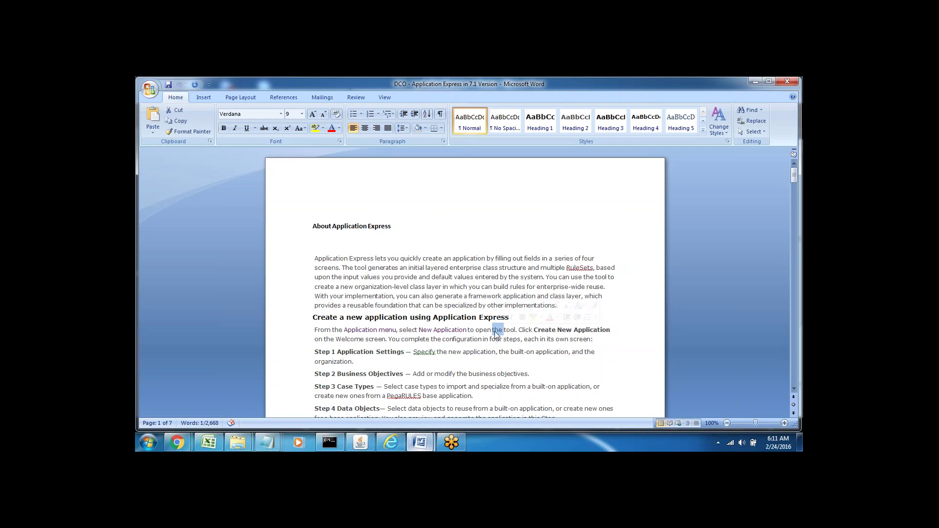
double_click(483, 329)
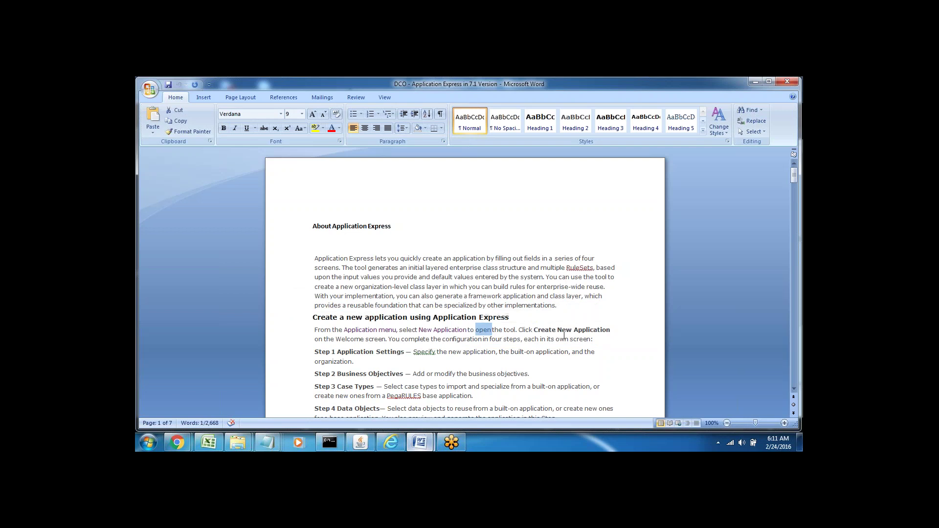
left_click_drag(533, 331, 611, 330)
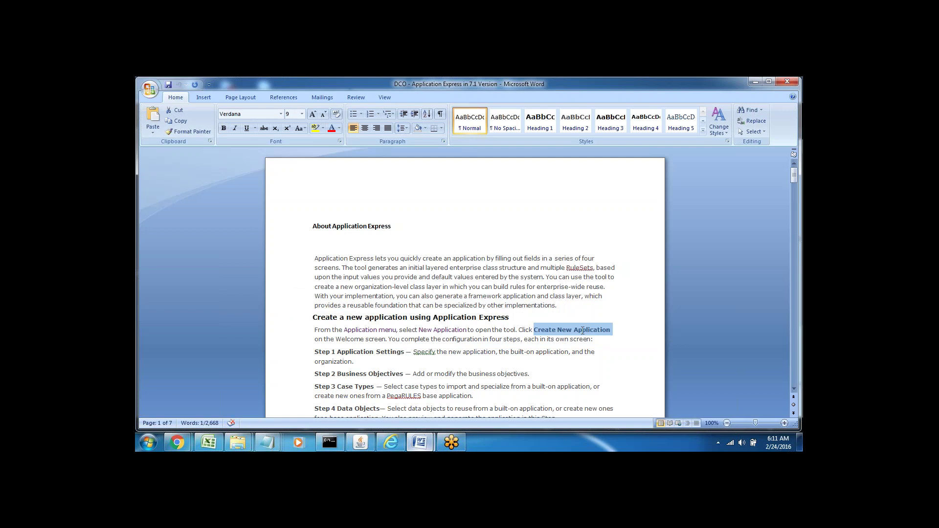
double_click(349, 339)
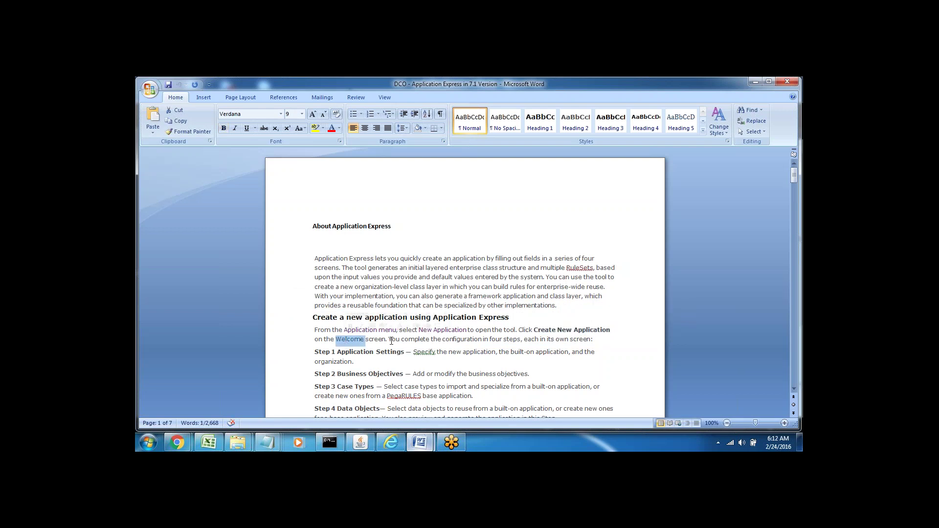
double_click(415, 339)
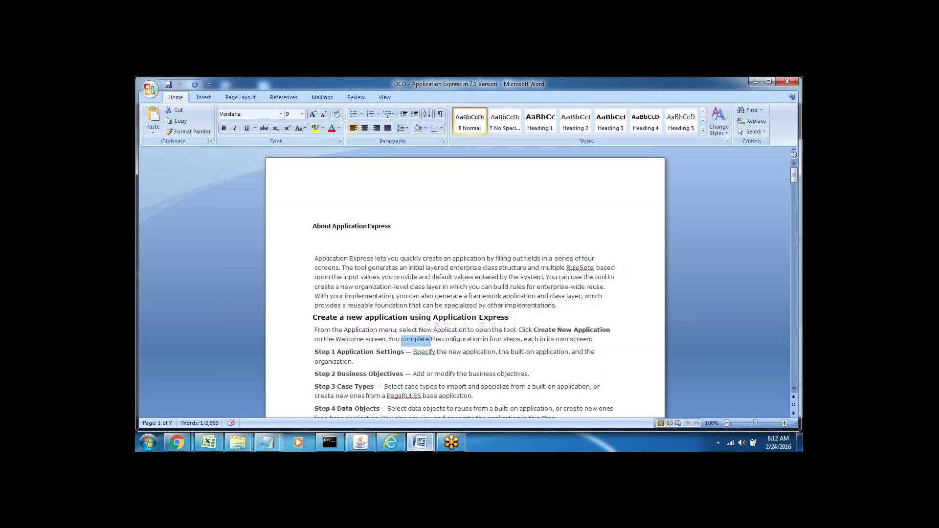
left_click(433, 352)
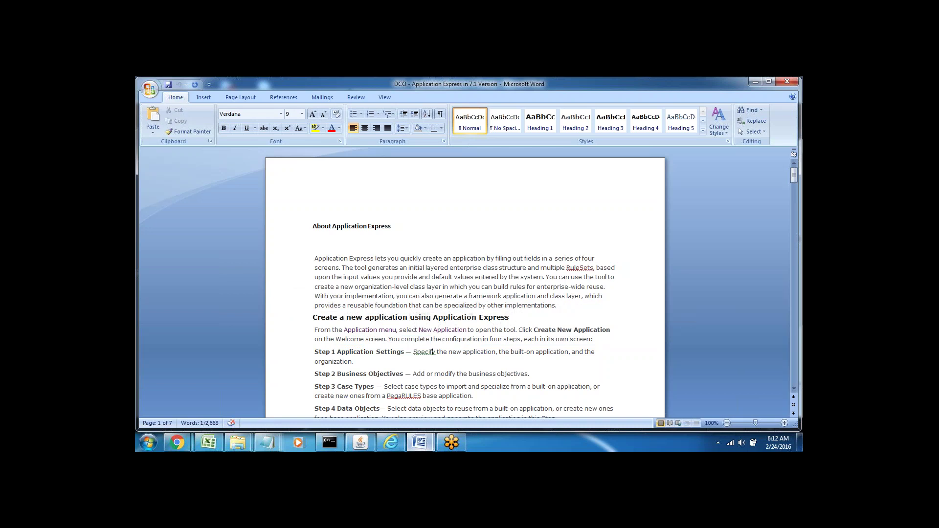
Highlight the Step 1 to Step 4 paragraphs one after another.
scroll(431, 409, "down", 2)
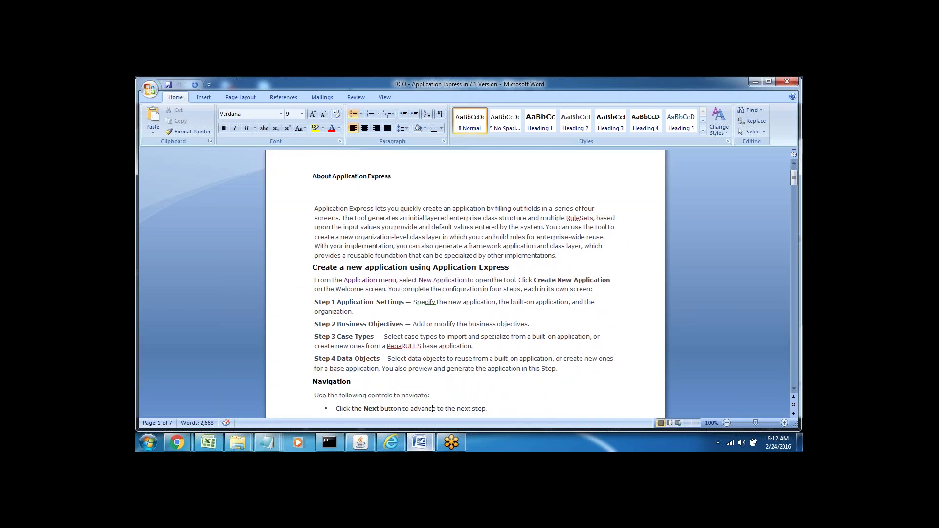
triple_click(354, 302)
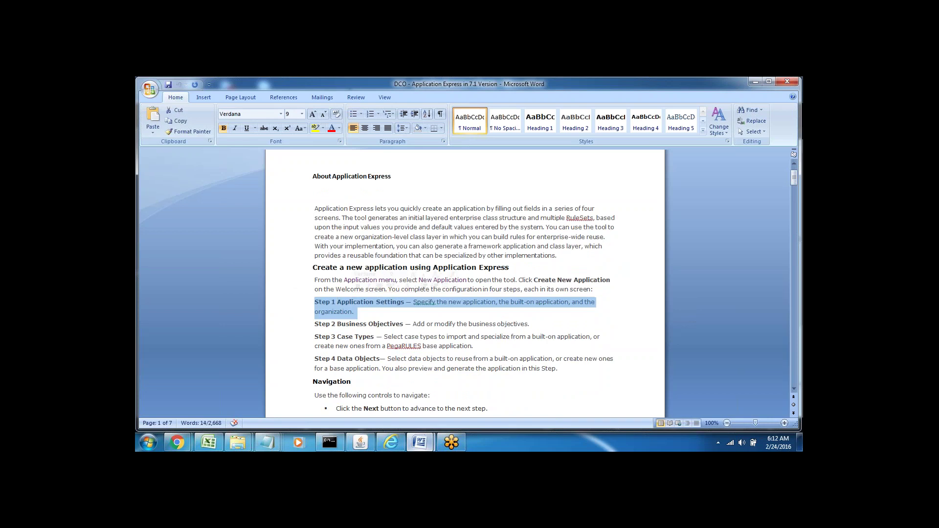
triple_click(349, 325)
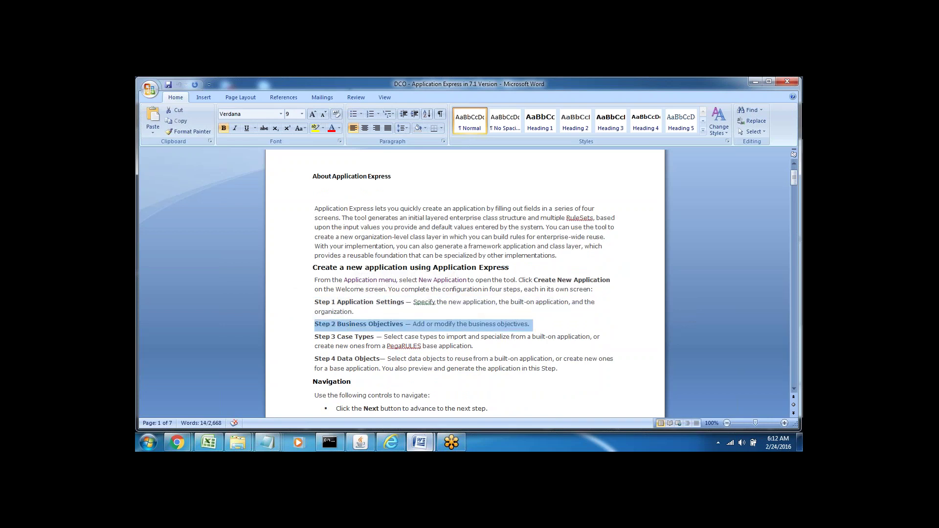
triple_click(344, 337)
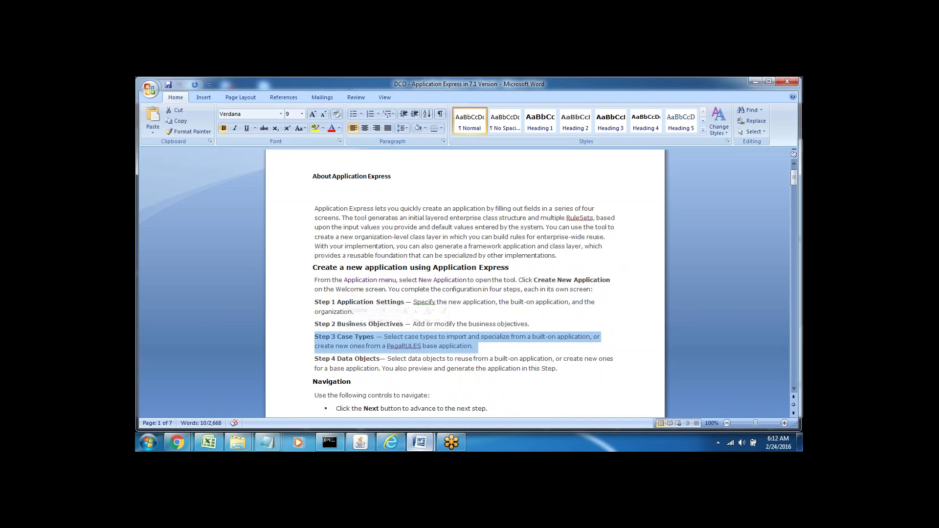
left_click(344, 359)
triple_click(343, 360)
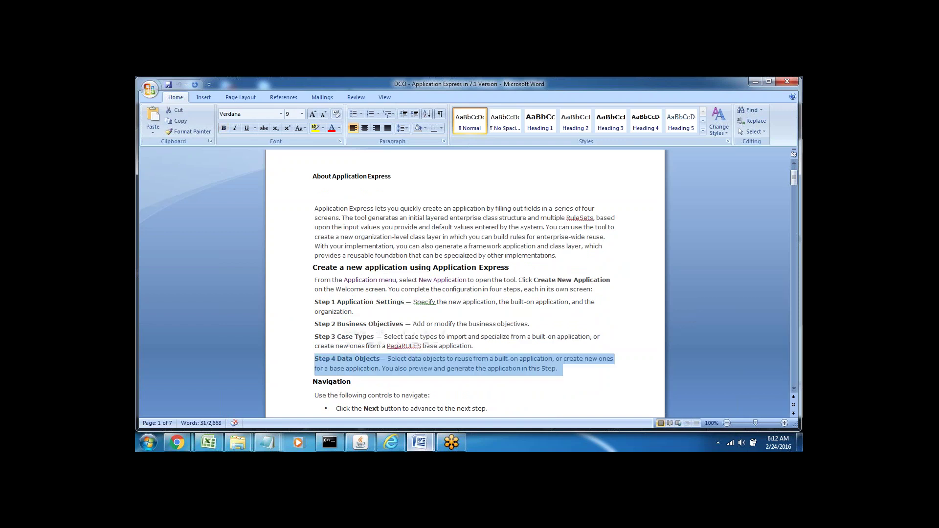
left_click(419, 312)
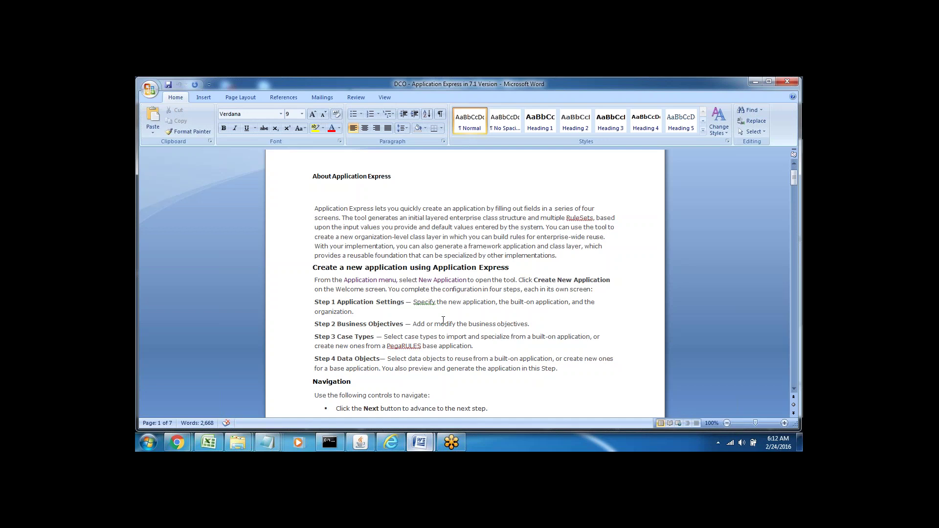
Mark key terms in Steps 1–3: application, organization, business objectives, case types.
left_click_drag(463, 303, 496, 302)
double_click(545, 303)
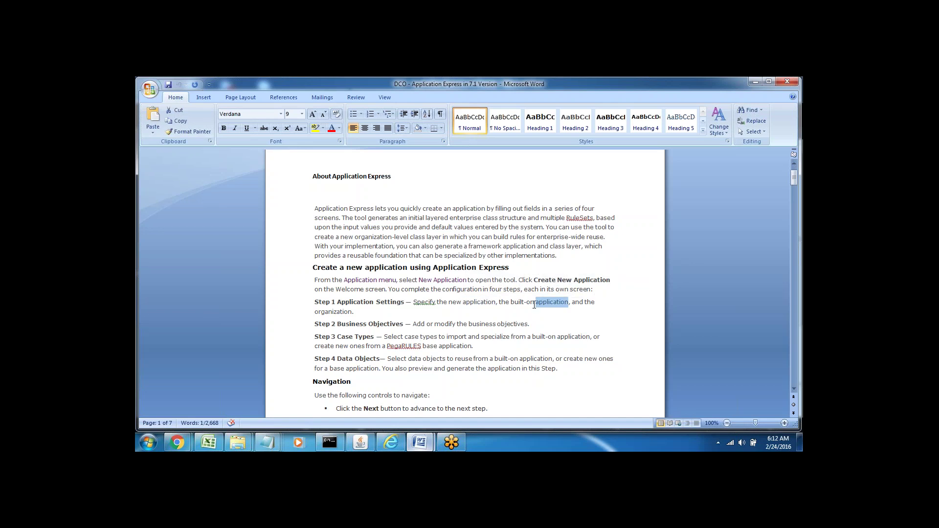
left_click(336, 311)
double_click(336, 311)
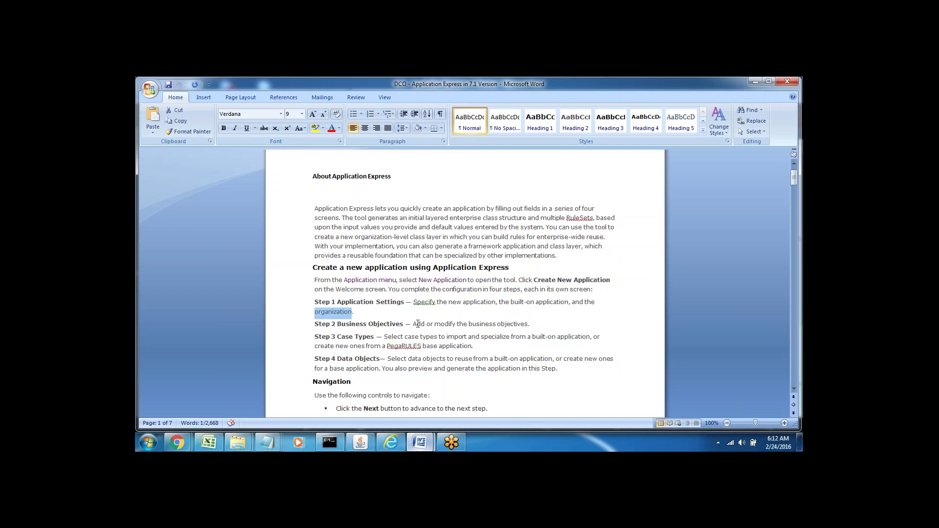
left_click_drag(413, 324, 528, 327)
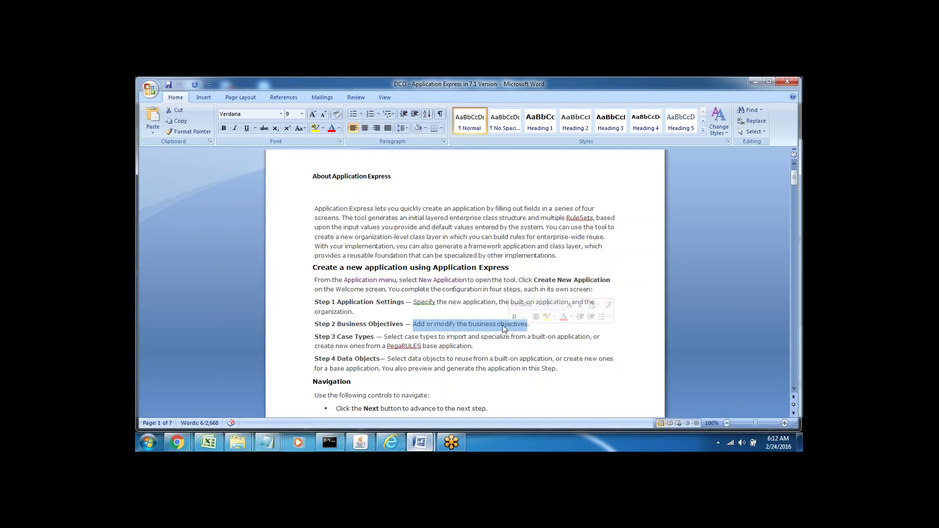
left_click(529, 325)
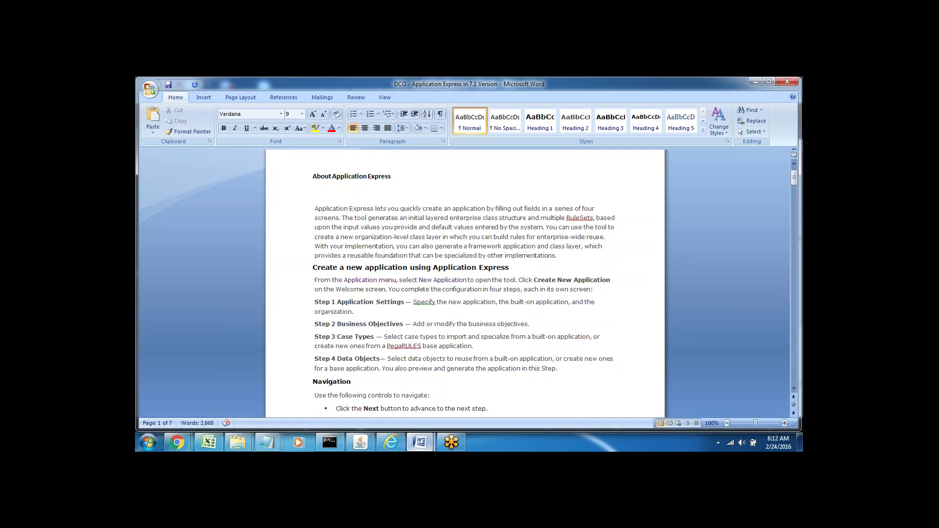
double_click(345, 336)
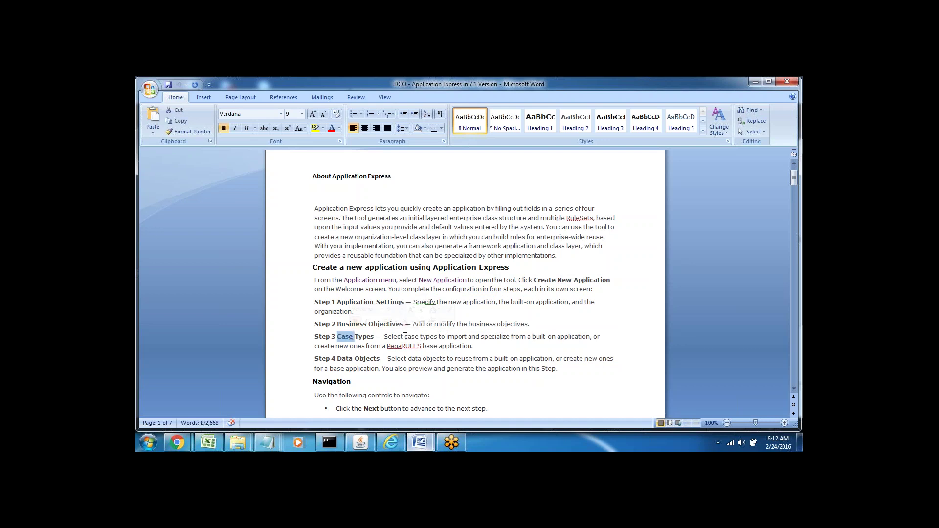
left_click_drag(384, 337, 438, 337)
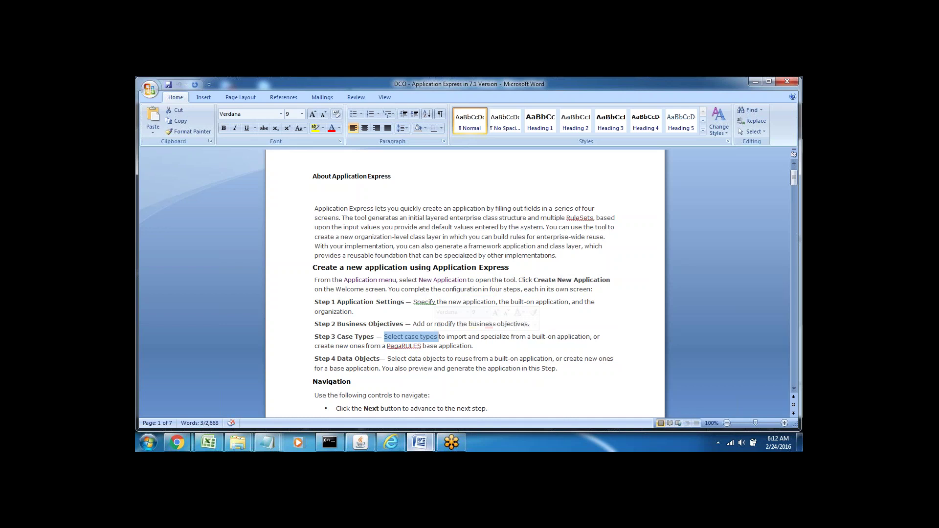
left_click(459, 336)
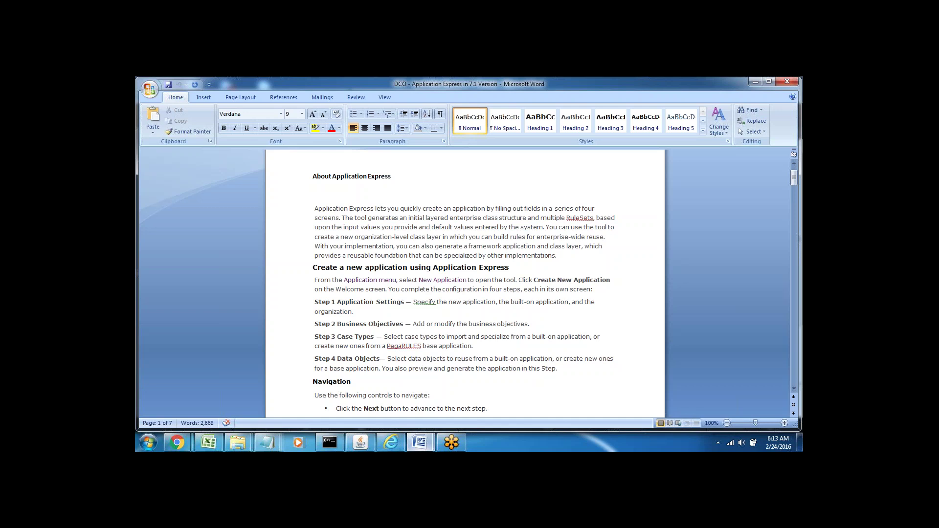
double_click(413, 337)
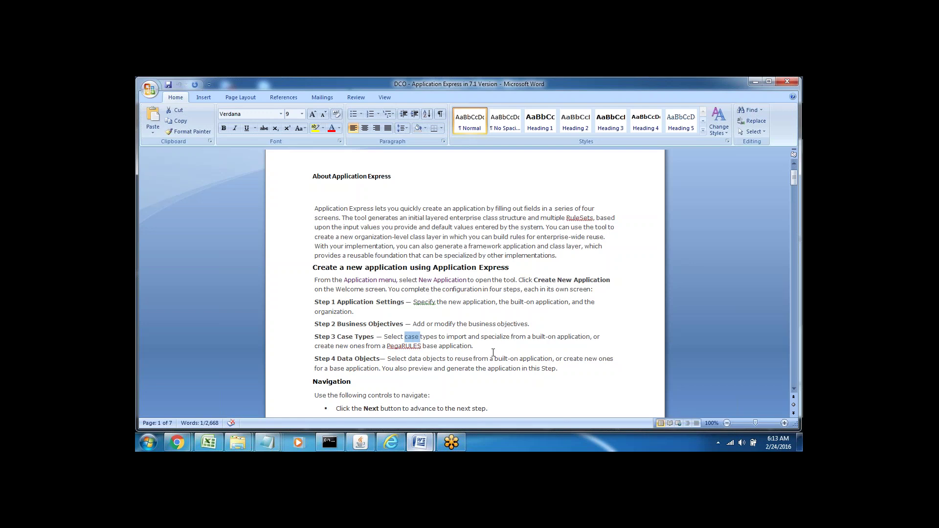
Mark 'Data Objects' and the whole Step 4 paragraph, then go back to Pega.
double_click(345, 359)
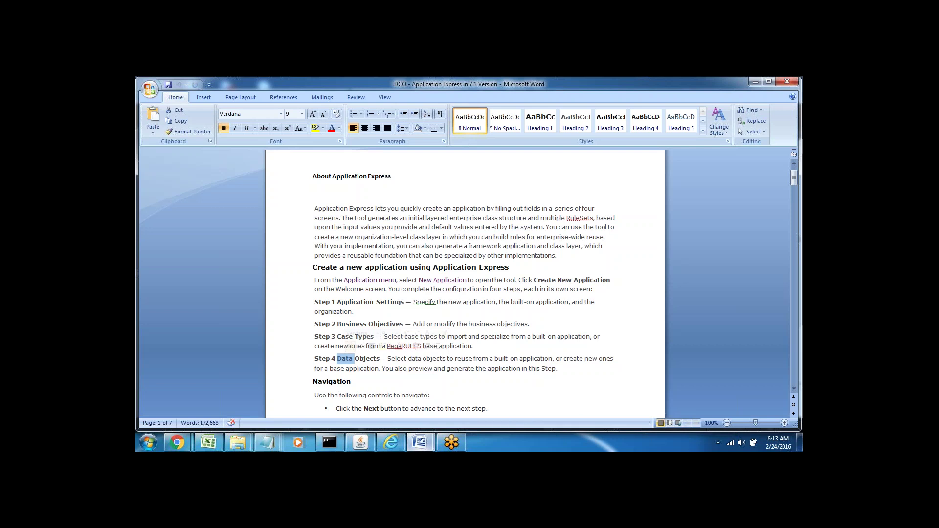
double_click(367, 359)
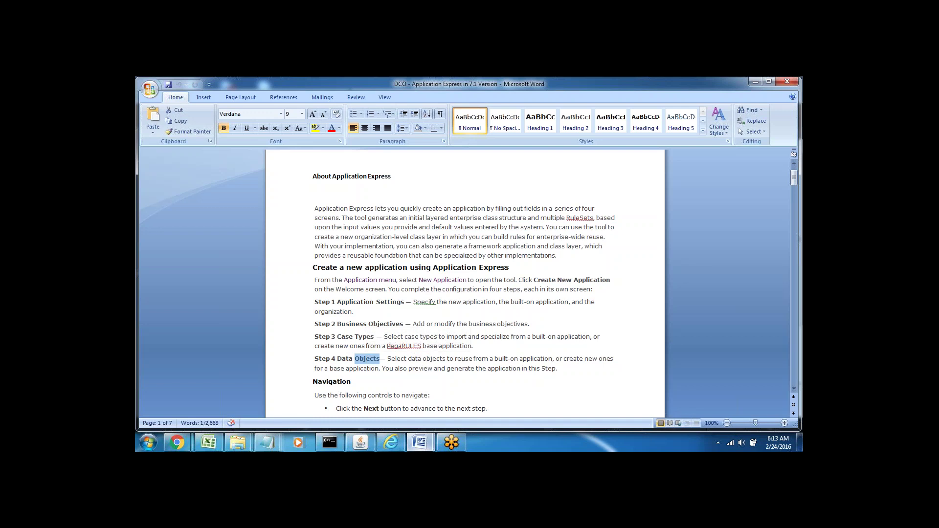
double_click(343, 358)
left_click(315, 359)
double_click(343, 359)
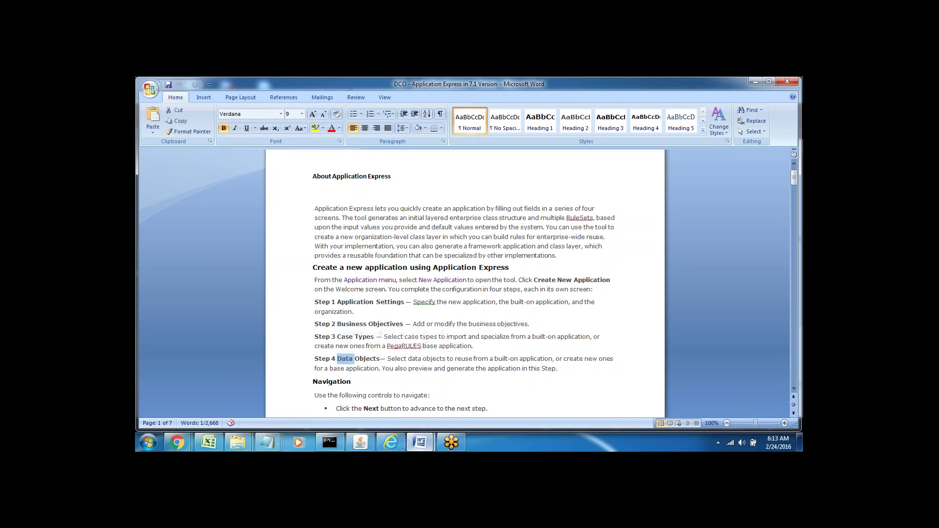
double_click(370, 359)
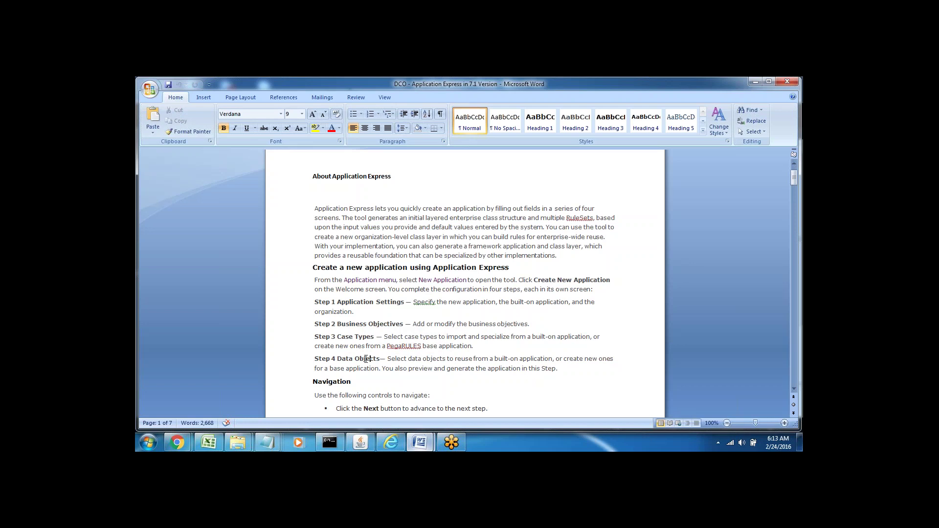
triple_click(320, 359)
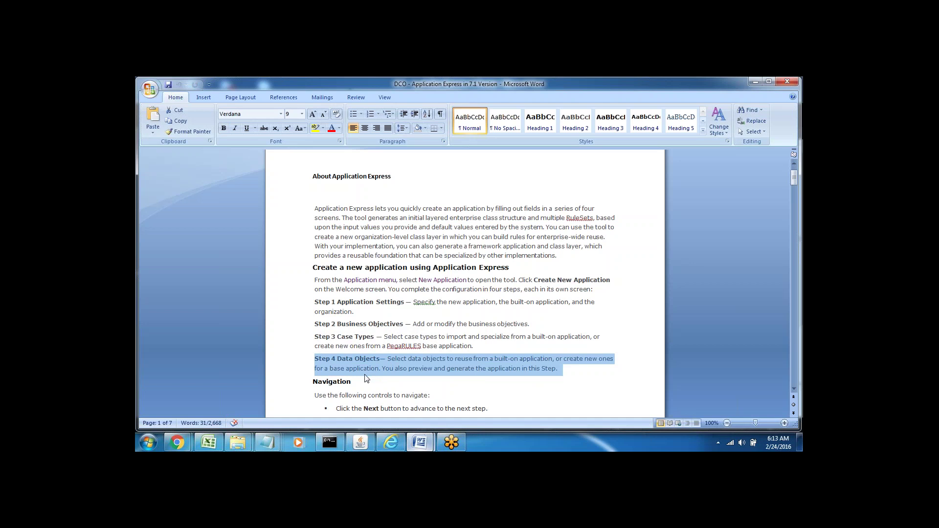
left_click(355, 384)
scroll(355, 384, "down", 3)
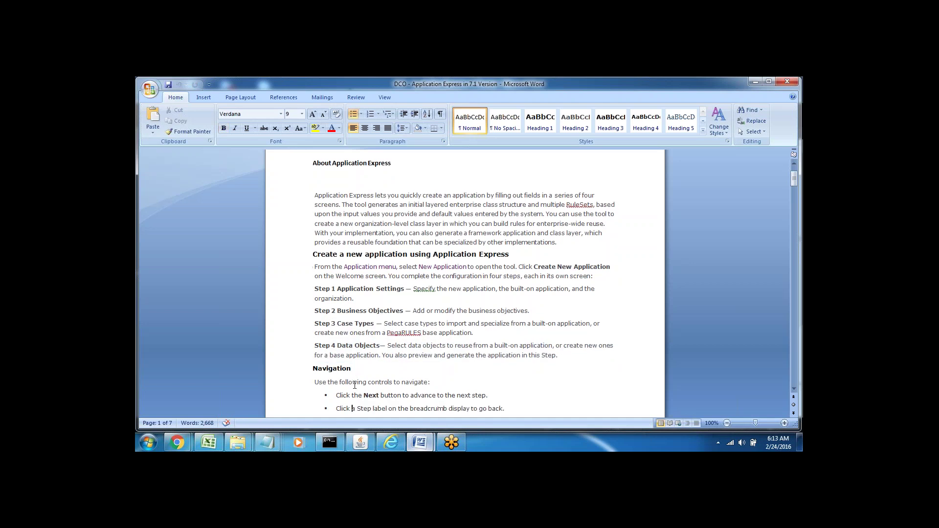
left_click(394, 440)
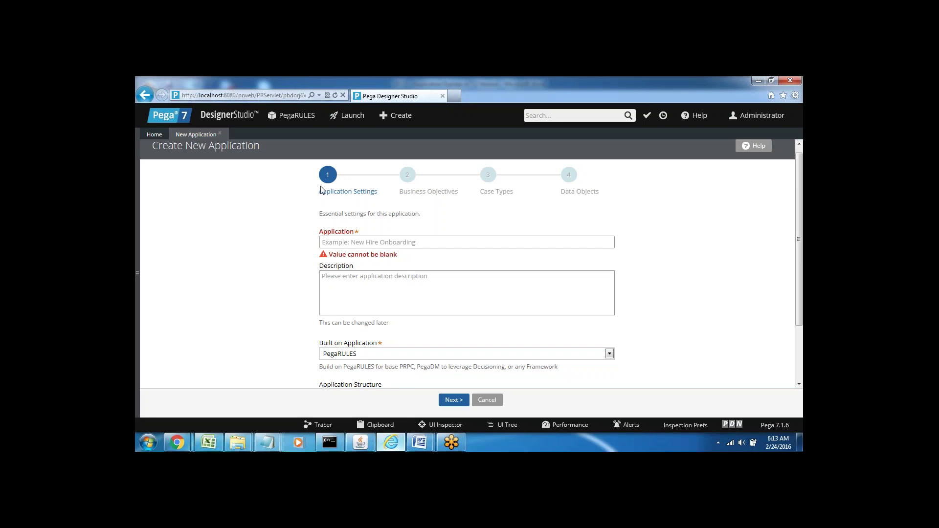
Enter Keane as the application name and description.
left_click(334, 242)
type("Keane")
left_click(344, 290)
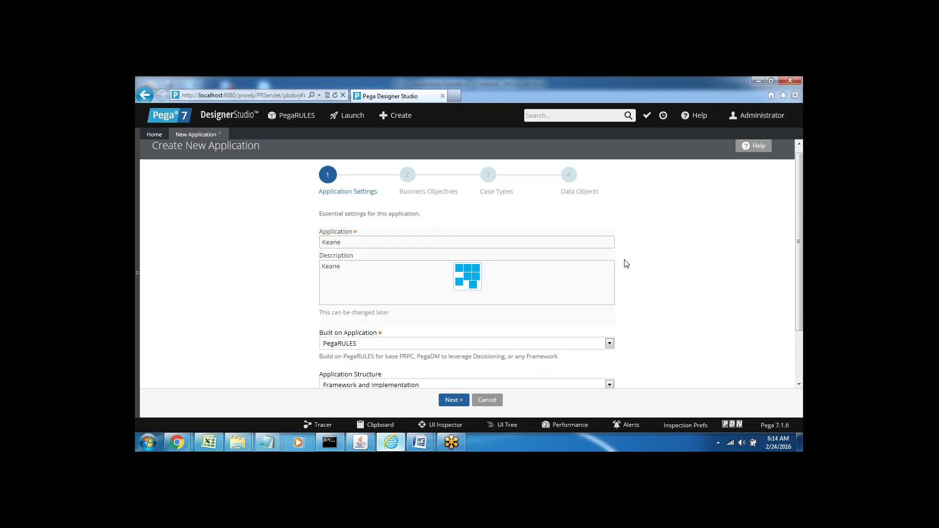
scroll(800, 236, "down", 2)
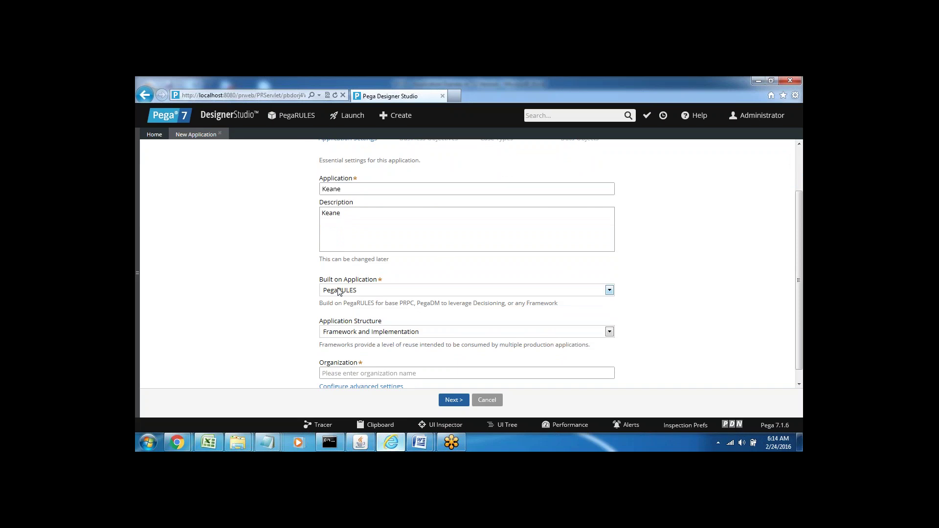
Leave the Built on Application set to PegaRULES.
left_click(338, 291)
left_click(243, 290)
double_click(324, 280)
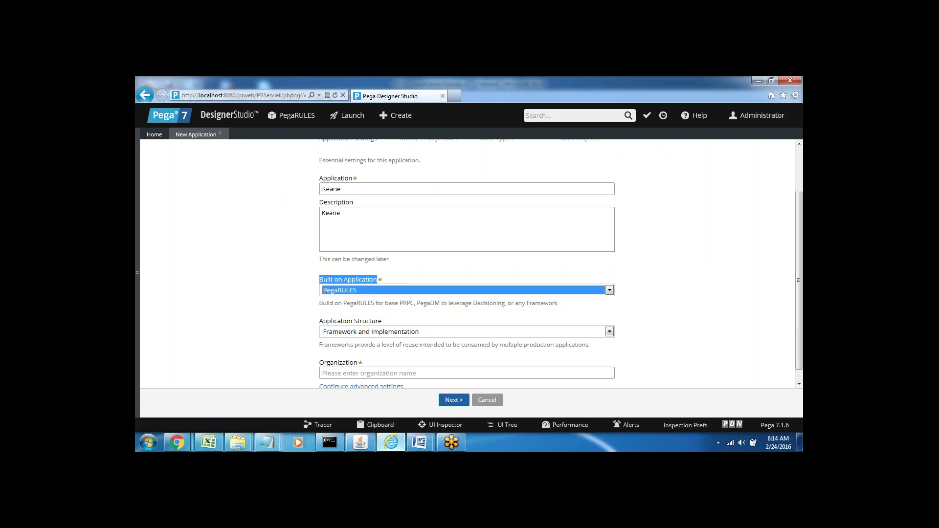
left_click(287, 291)
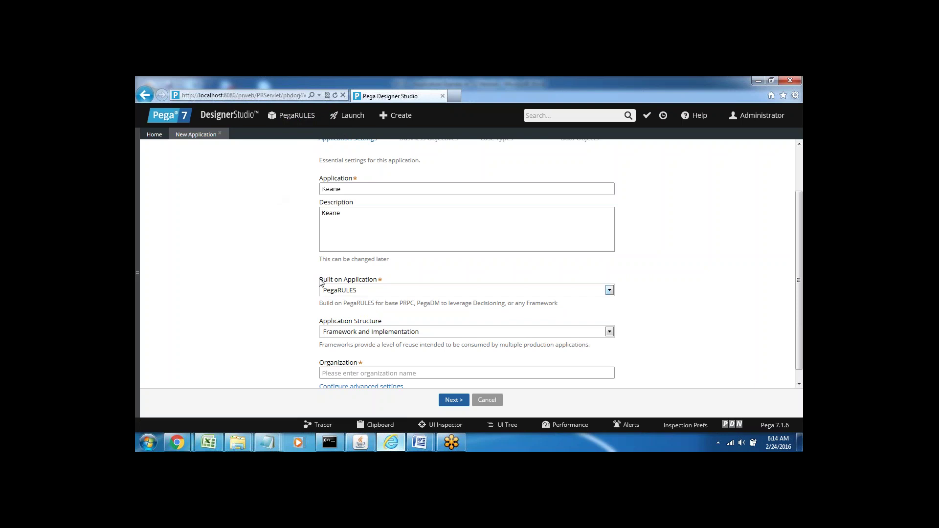
left_click_drag(325, 277, 312, 288)
left_click(278, 305)
Bring the DCO Application Express document forward and move down to Step 1: Application Settings.
mouse_move(415, 446)
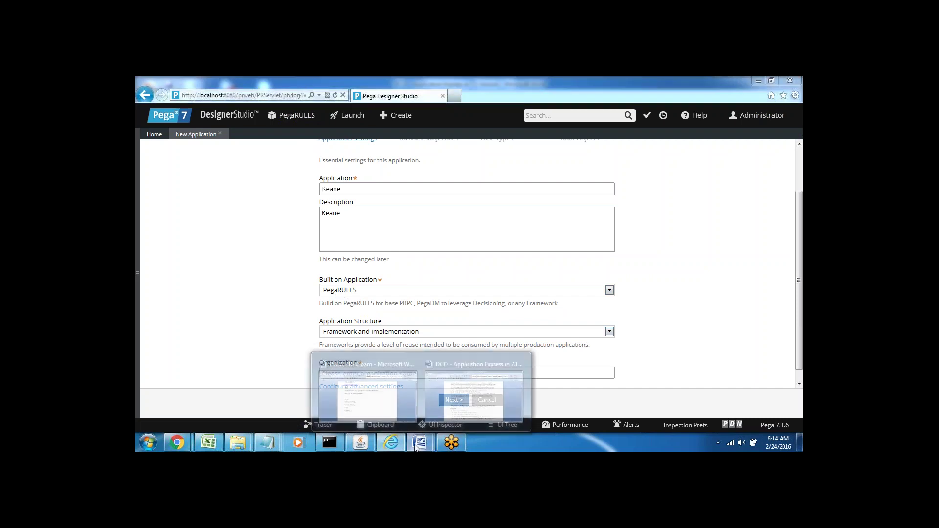
left_click(475, 392)
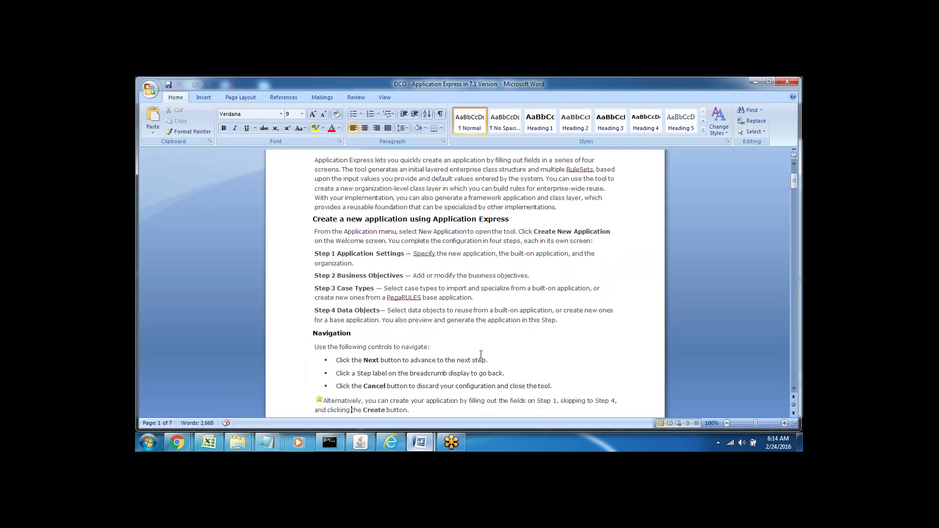
left_click(387, 357)
key("Down")
key("Down")
key("Down")
key("Down")
key("Down")
key("Down")
key("Down")
key("Down")
key("Down")
key("Down")
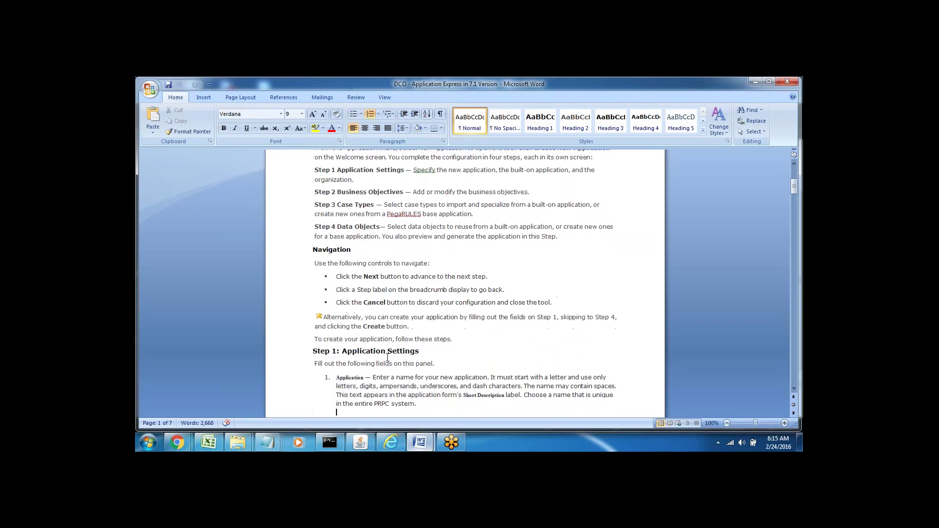
key("Down")
key("Down")
key("Down")
key("Down")
key("Down")
key("Down")
key("Down")
key("Down")
key("Down")
key("Down")
key("Down")
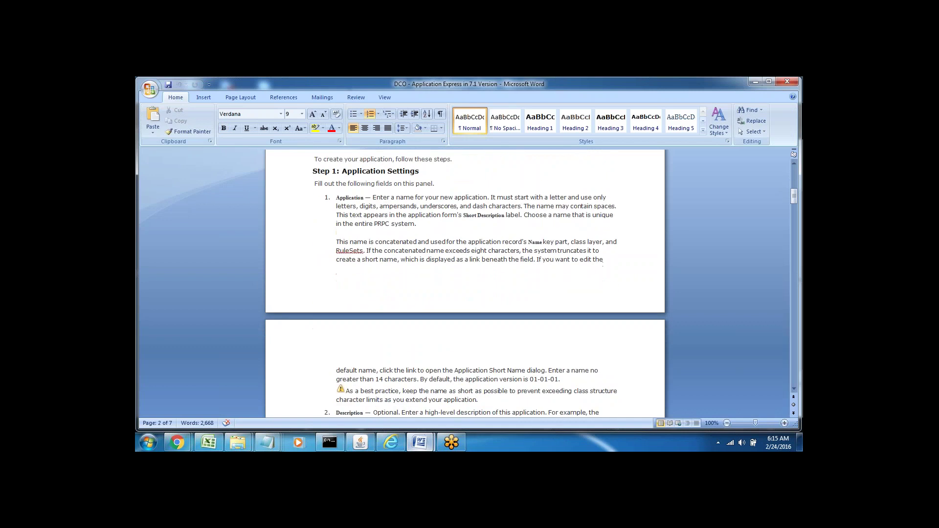
Highlight the Step 1 application naming rules about allowed letters and underscores.
double_click(344, 198)
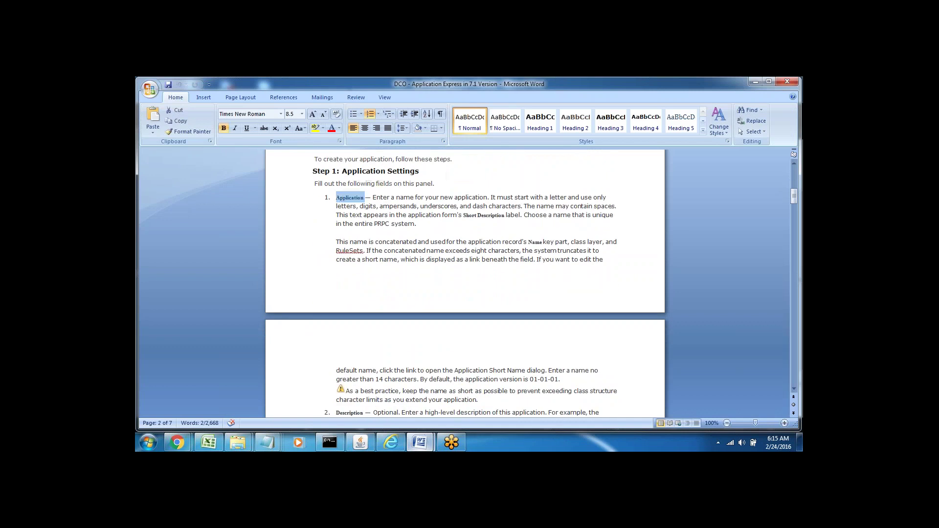
left_click(404, 215)
left_click_drag(374, 198, 521, 206)
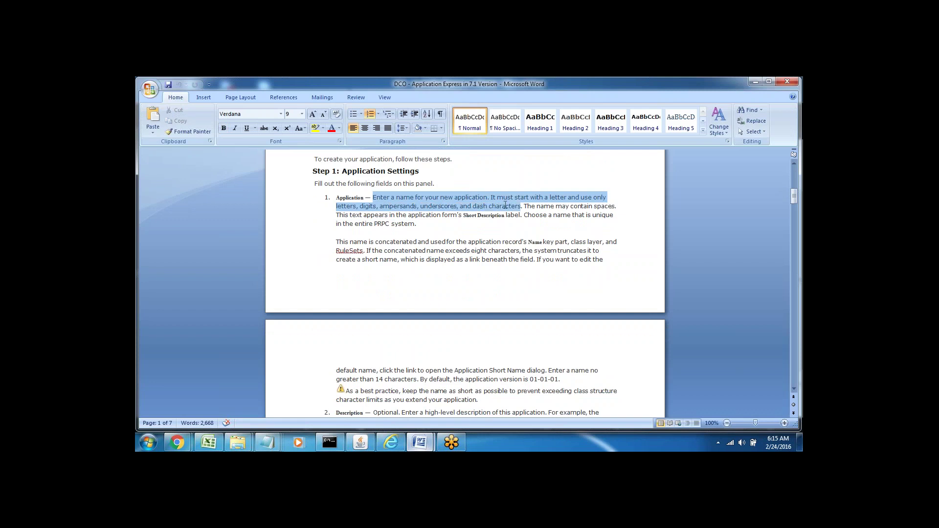
left_click(477, 223)
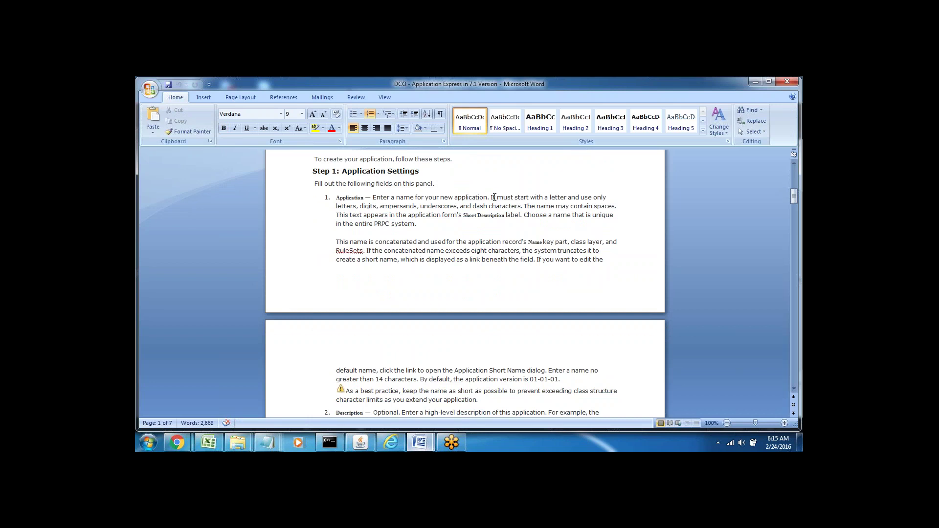
left_click_drag(491, 197, 390, 215)
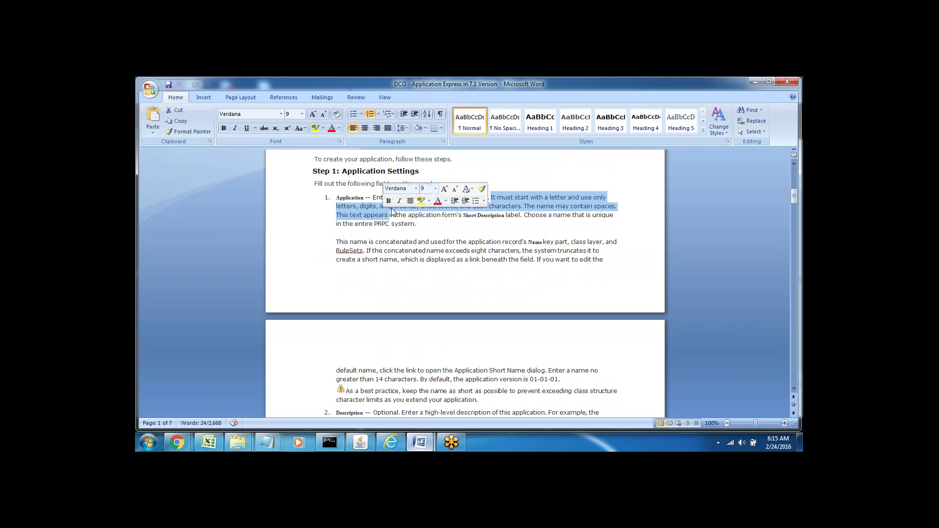
left_click(430, 223)
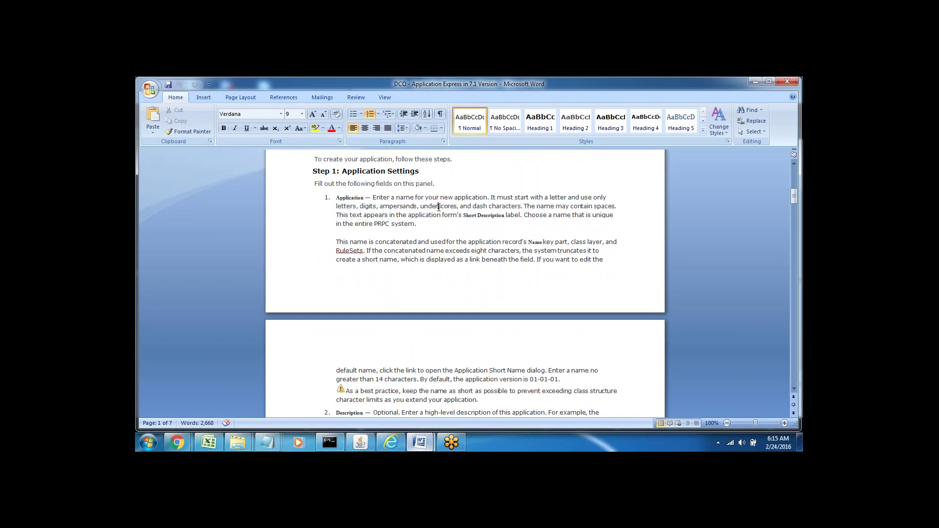
double_click(439, 207)
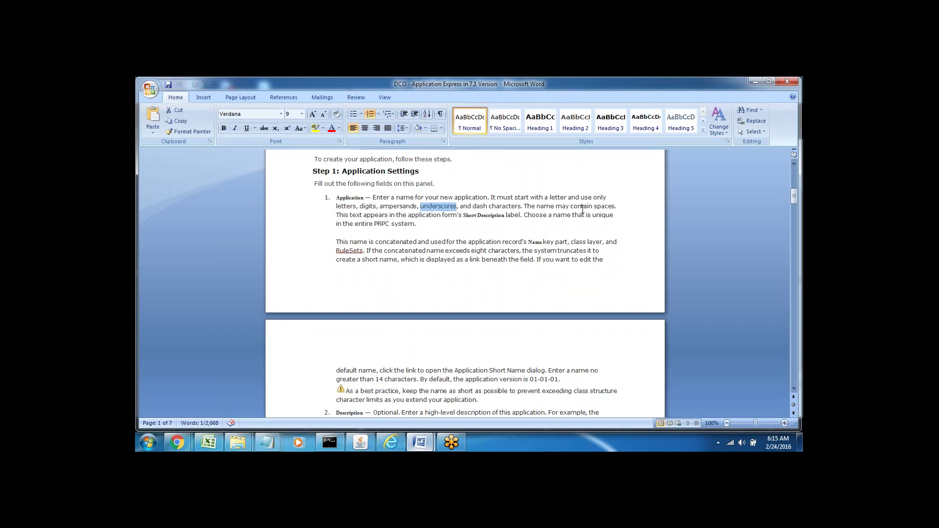
double_click(343, 216)
double_click(344, 206)
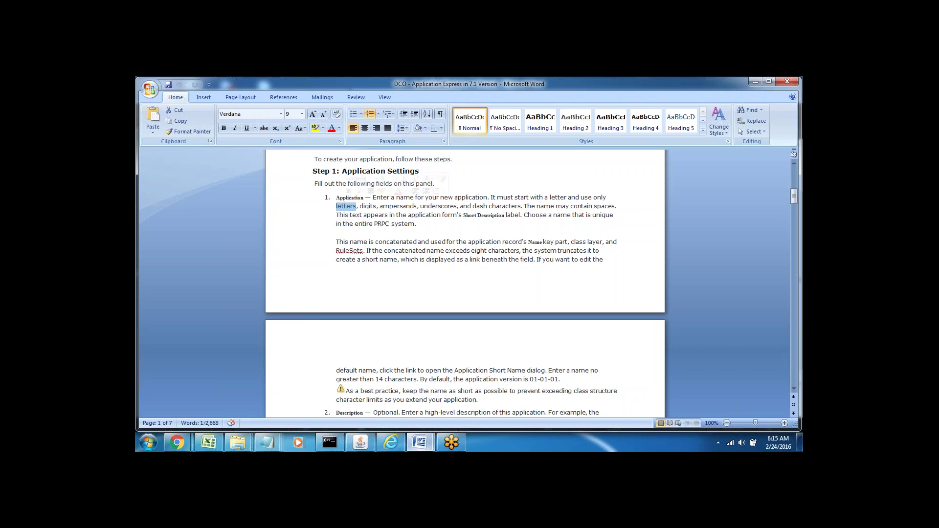
left_click(366, 207)
left_click(463, 228)
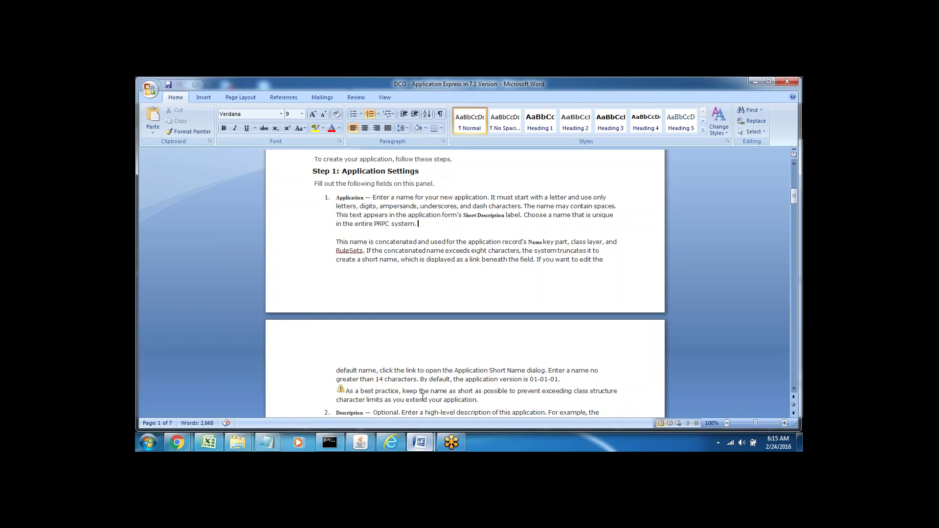
In the Pega form, review the Built on Application and Application Structure lists, keeping Keane on PegaRULES.
left_click(391, 442)
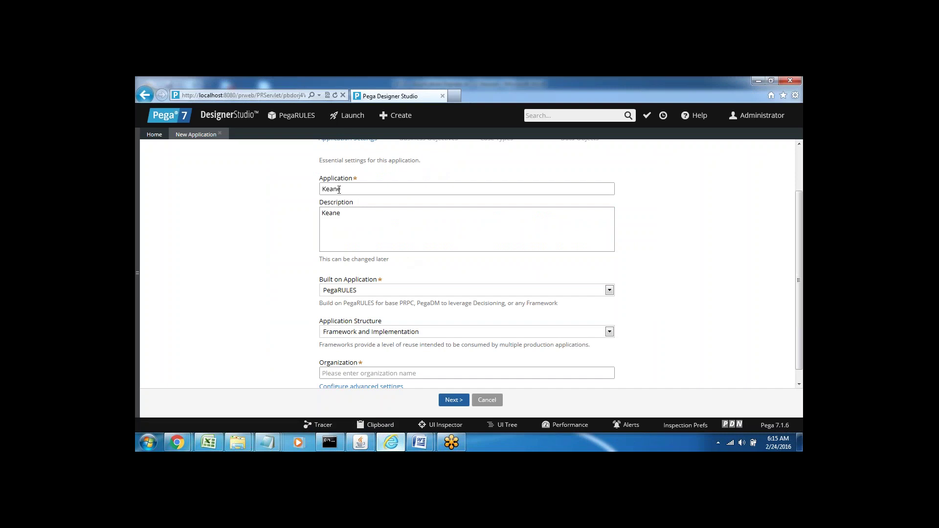
double_click(339, 189)
left_click(364, 291)
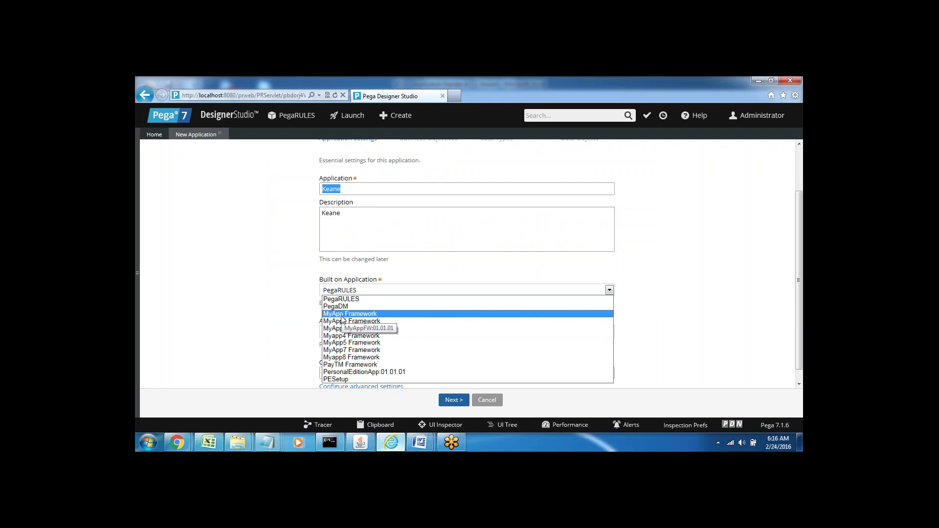
left_click(271, 327)
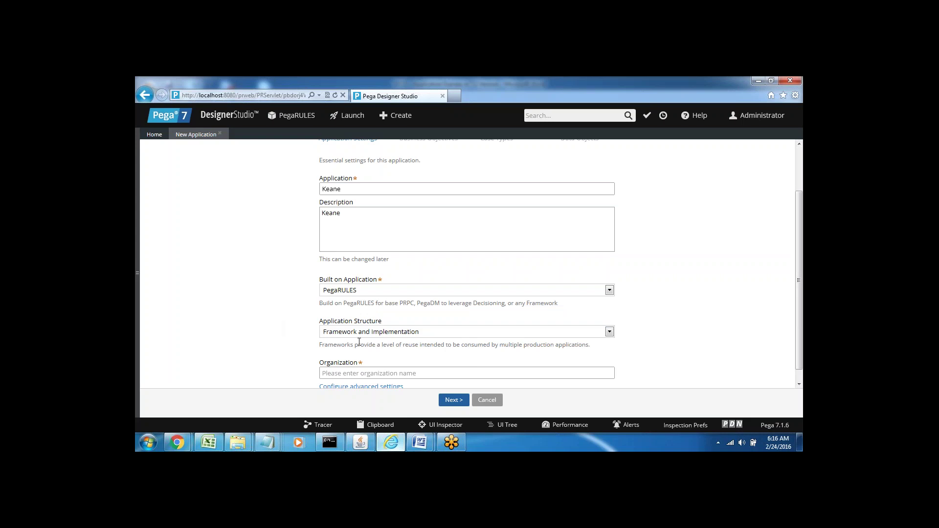
left_click(342, 333)
left_click(343, 293)
Return to the DCO reference and mark the words Name, class and This in the name guidance.
mouse_move(420, 442)
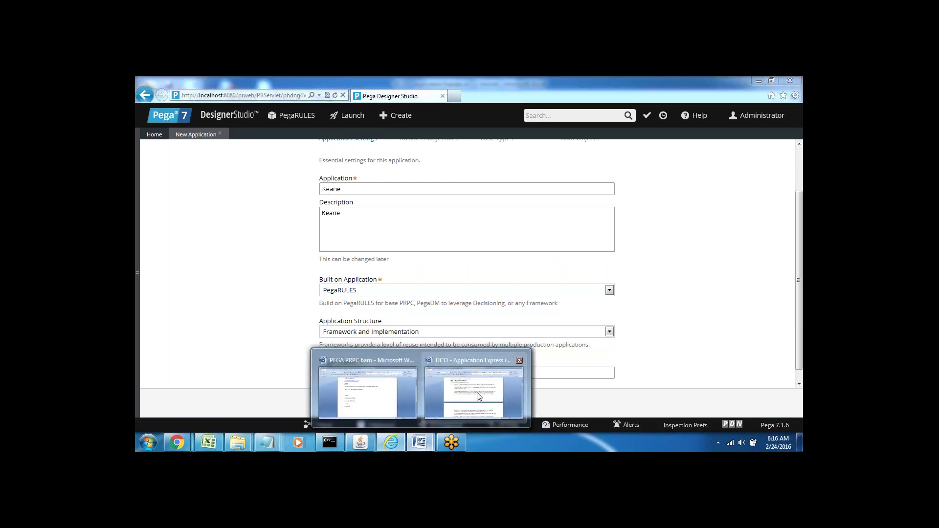
left_click(478, 396)
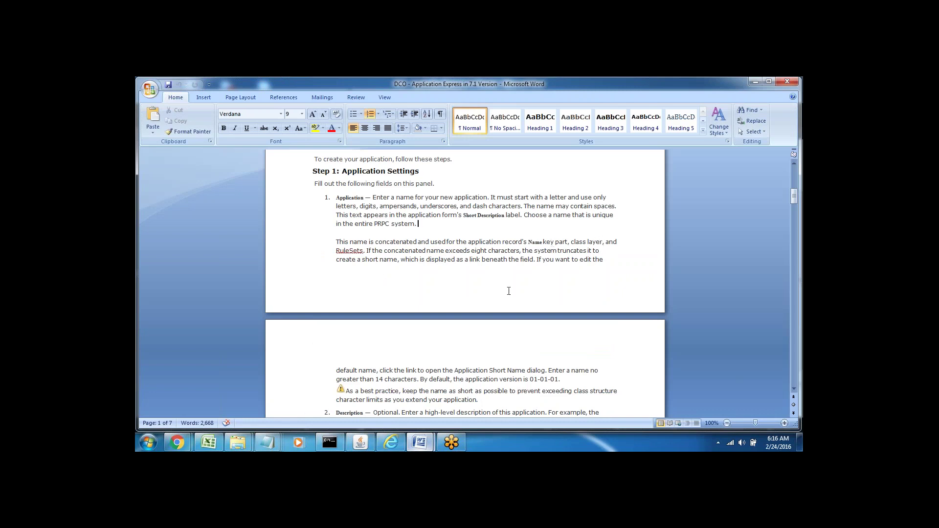
double_click(535, 243)
left_click(567, 251)
double_click(579, 243)
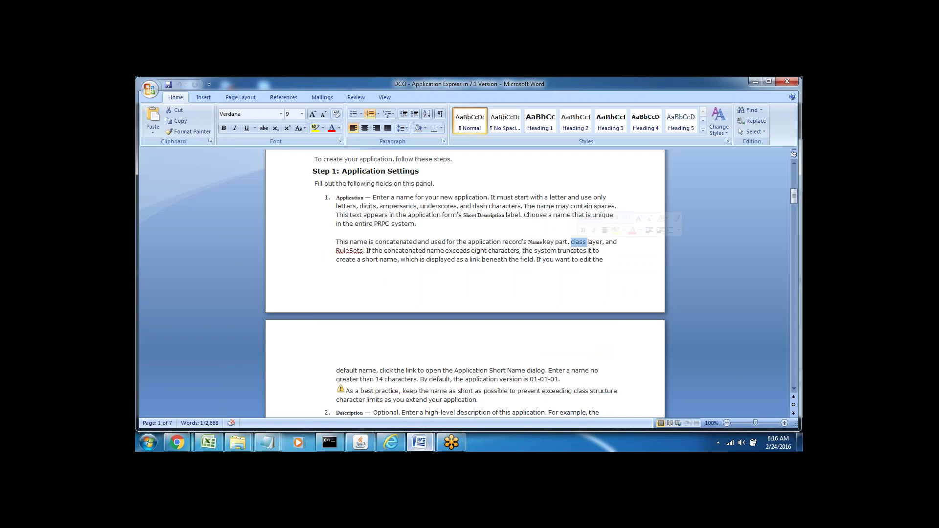
double_click(343, 243)
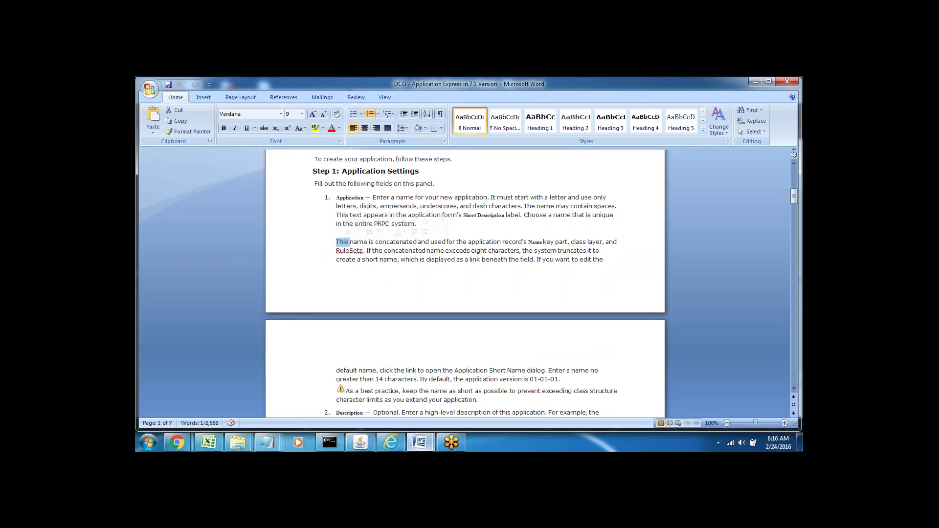
left_click(351, 254)
In the PEGA PRPC 6am notes, add a 'Ruleset — Keane' line below Data Objects.
mouse_move(420, 443)
left_click(360, 409)
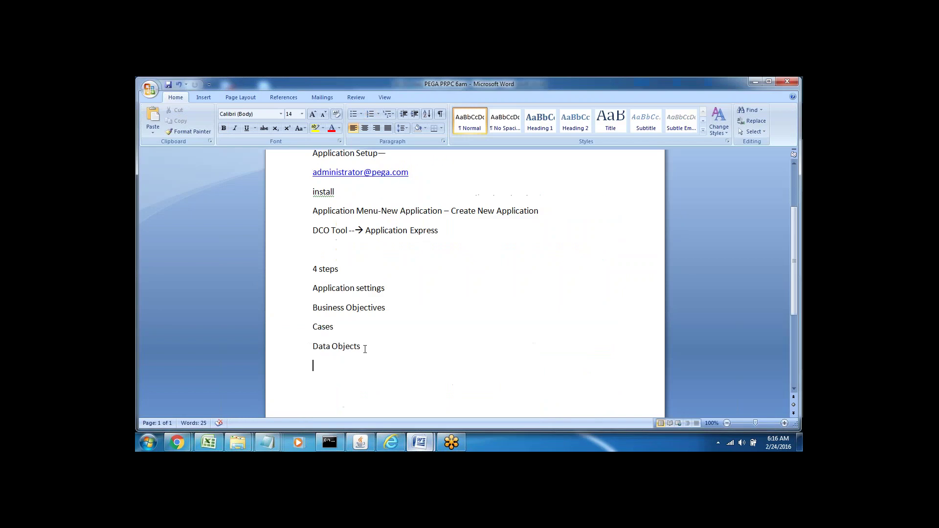
left_click(365, 349)
key("Return")
key("Return")
type("Class ")
type("Stru")
type("ctur")
type("R")
type("ule")
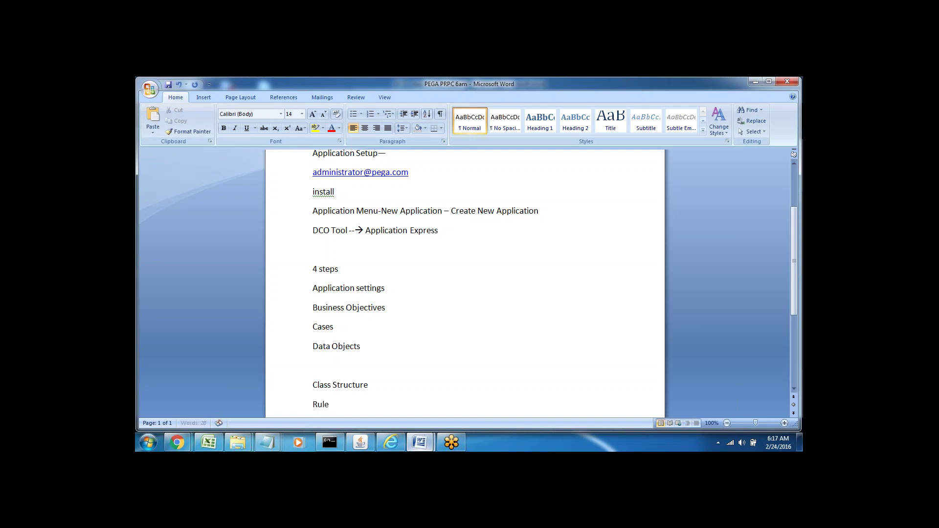
type("set")
type("--")
key("Return")
key("Return")
key("Return")
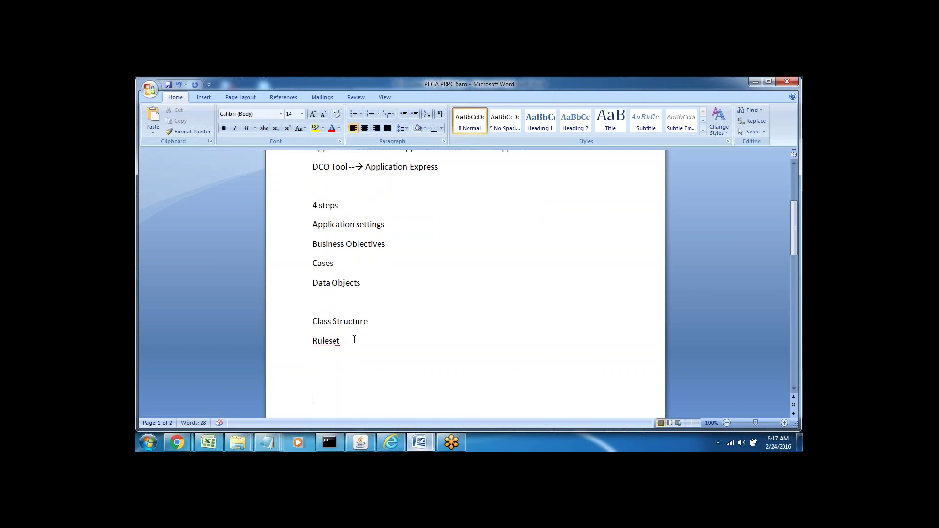
left_click(355, 339)
type("Keane")
Make the word Ruleset bold in the notes.
key("alt+Tab")
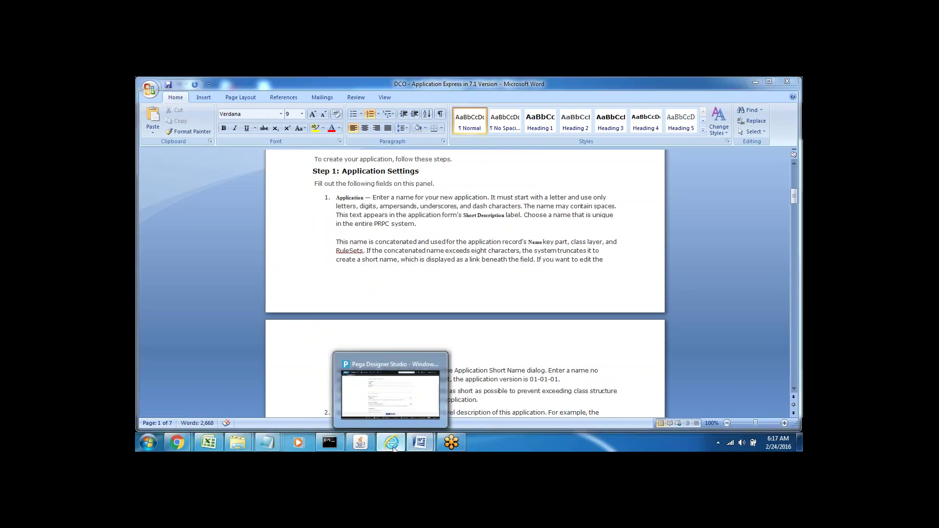
left_click(391, 443)
key("alt+Tab")
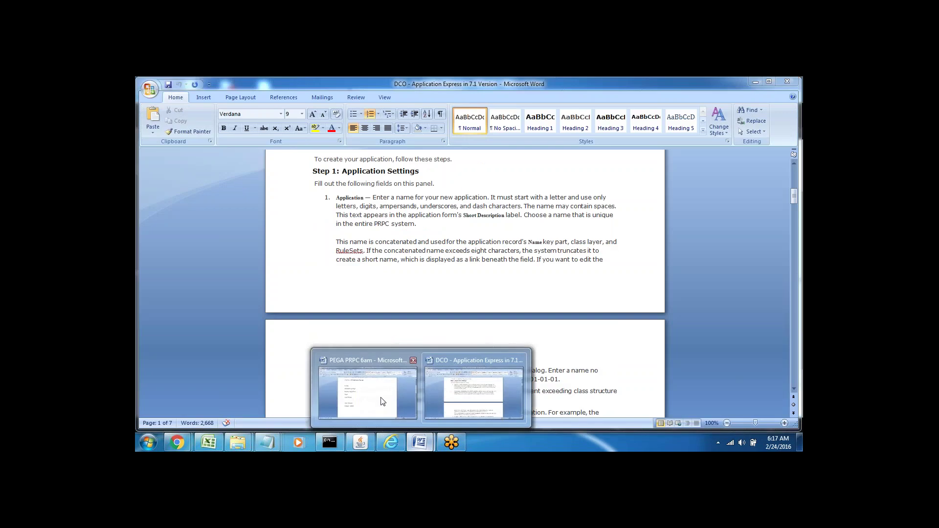
left_click(362, 376)
double_click(325, 341)
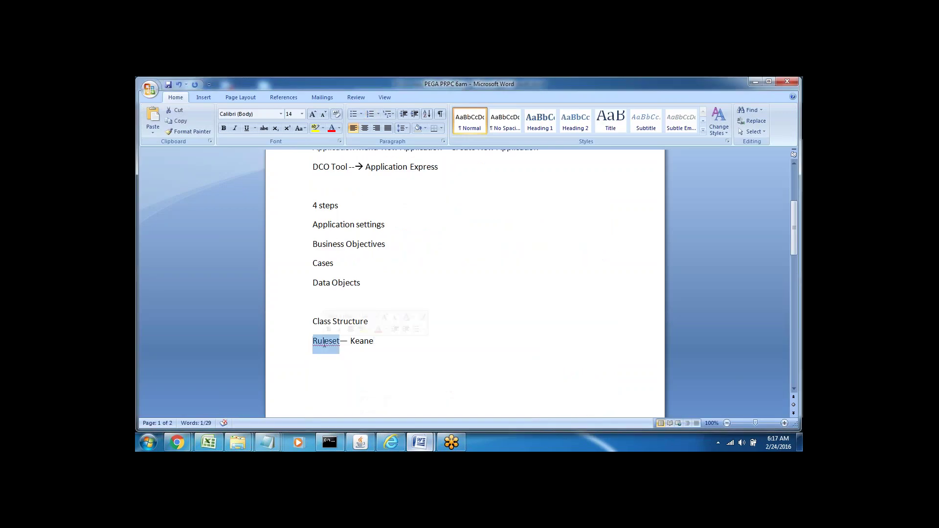
left_click(224, 128)
Review the 'Ruleset — Keane' line by selecting its words.
left_click(395, 344)
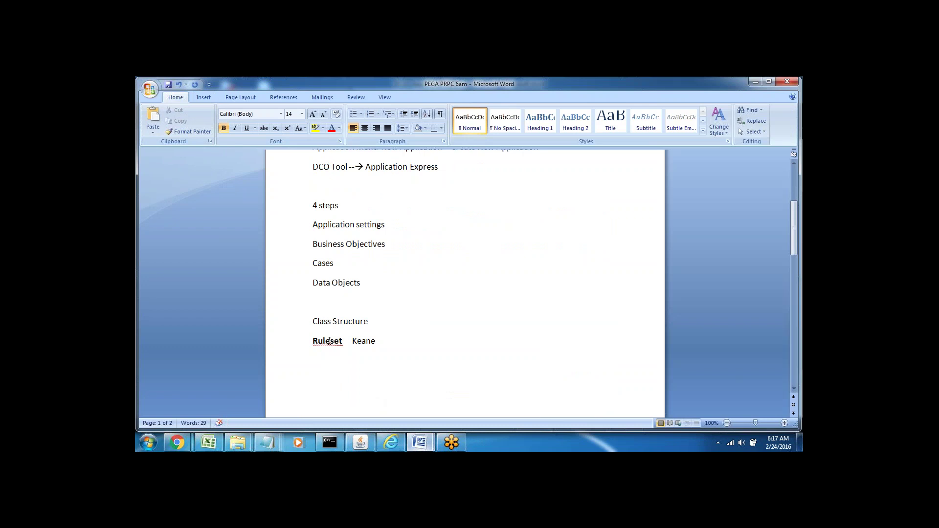
double_click(328, 341)
double_click(367, 343)
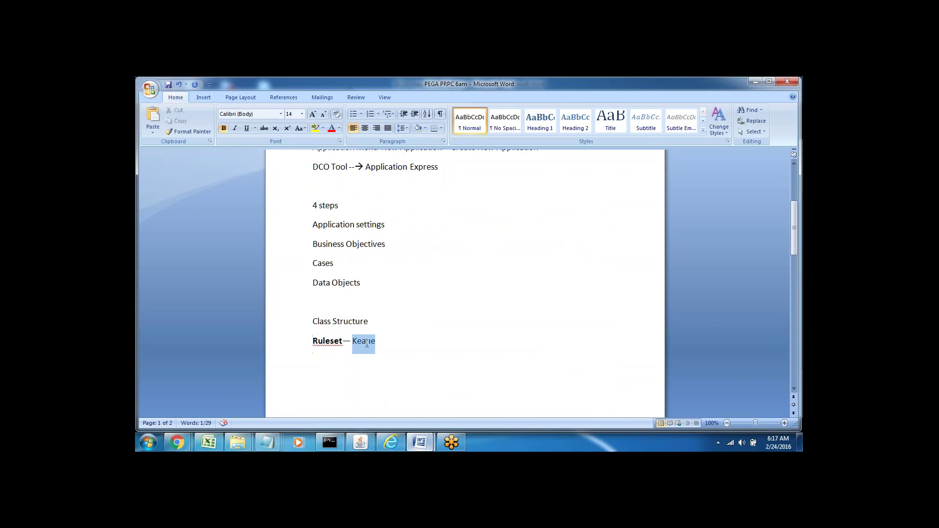
left_click(313, 357)
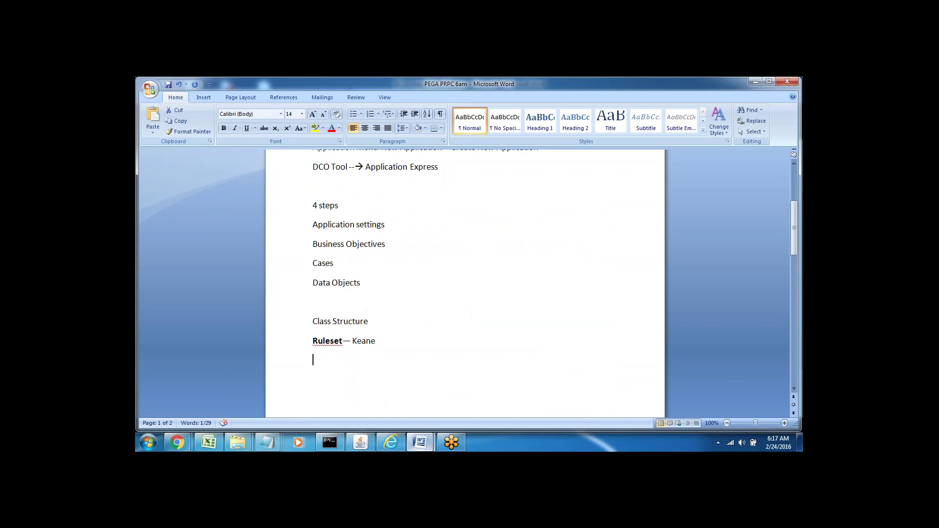
left_click(352, 344)
double_click(371, 341)
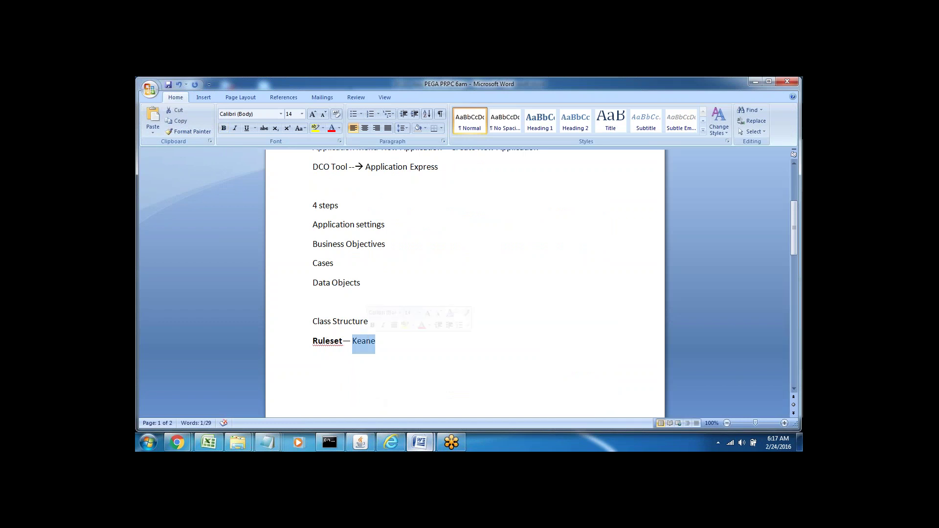
double_click(325, 341)
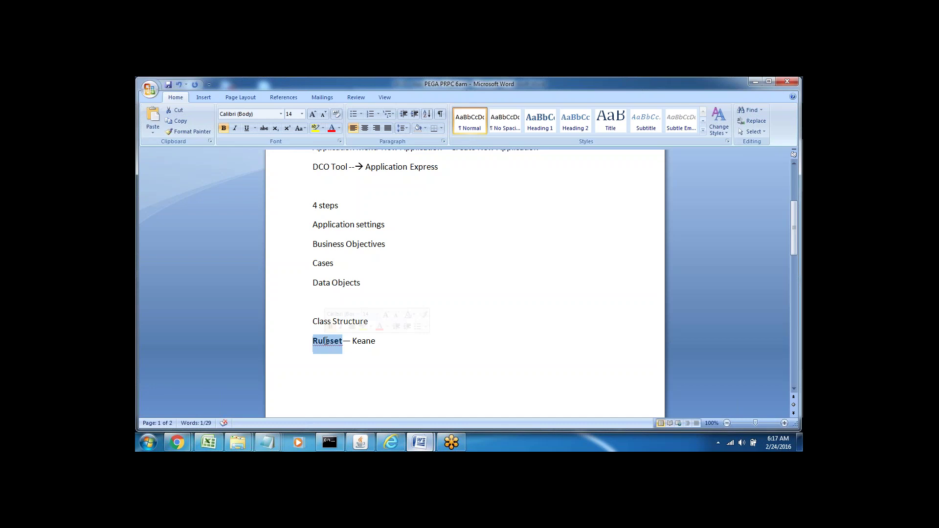
left_click(374, 286)
Complete the 'Class Structure--' line in the notes and bring up Pega's New Application form.
left_click(379, 322)
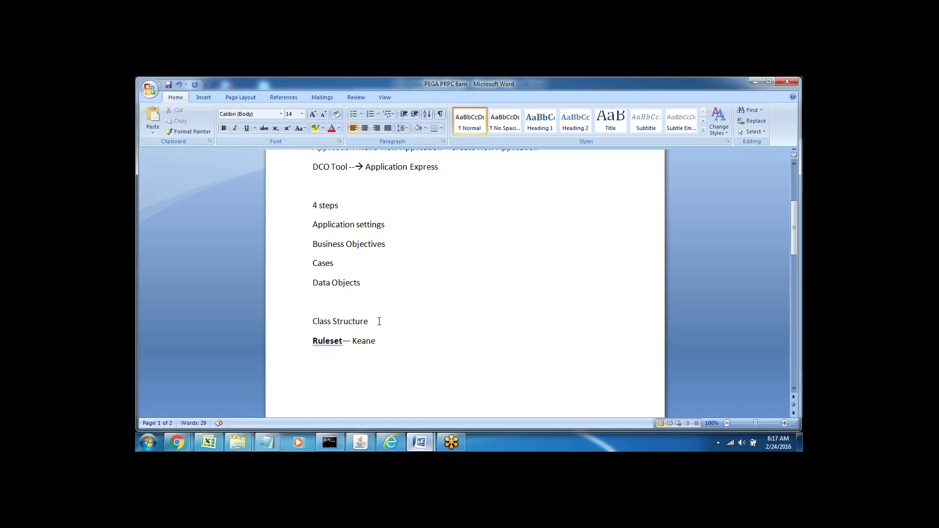
type("--")
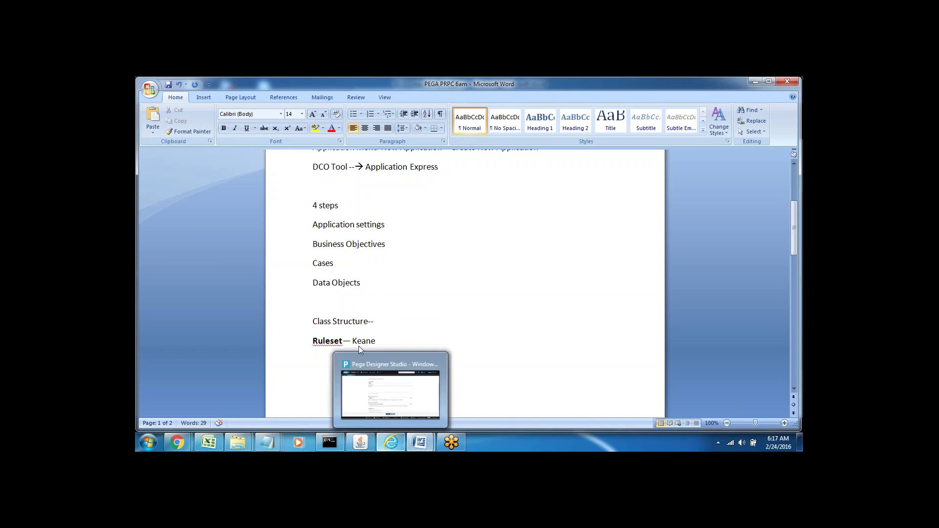
double_click(339, 321)
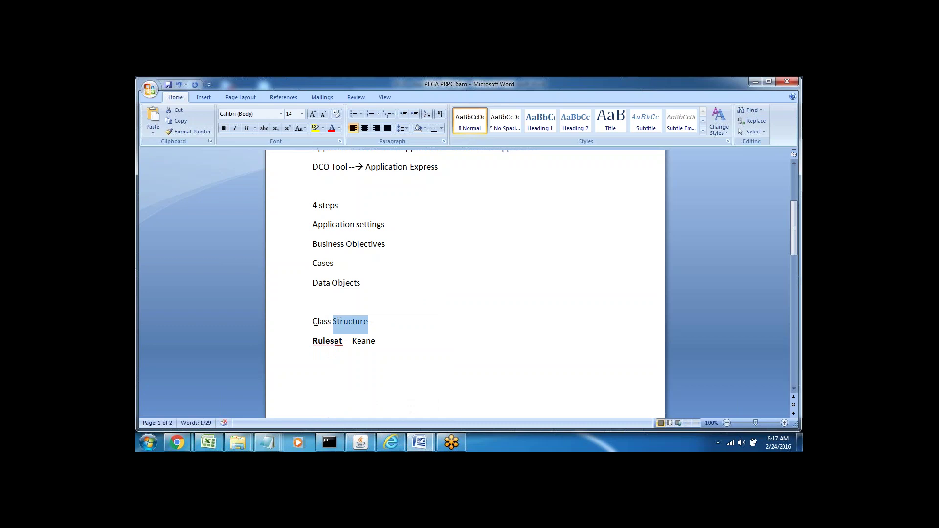
double_click(317, 321)
left_click(381, 323)
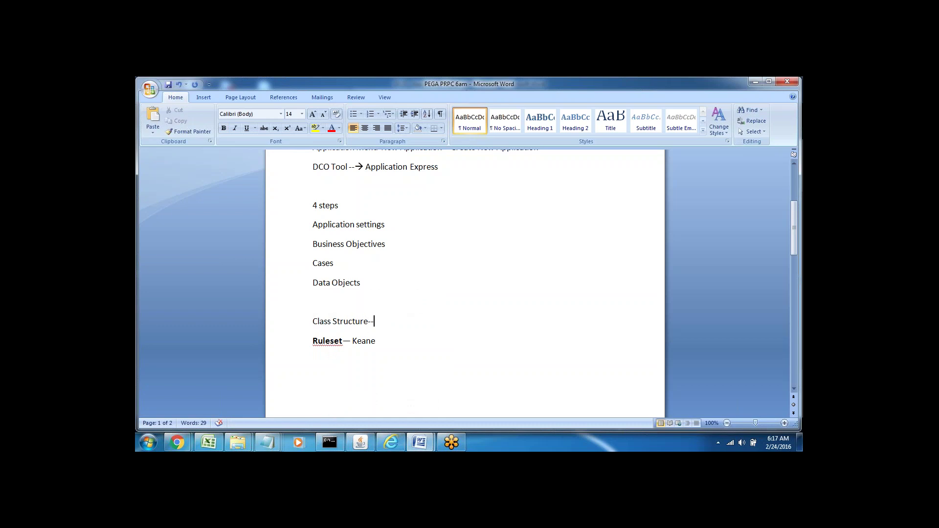
left_click(392, 443)
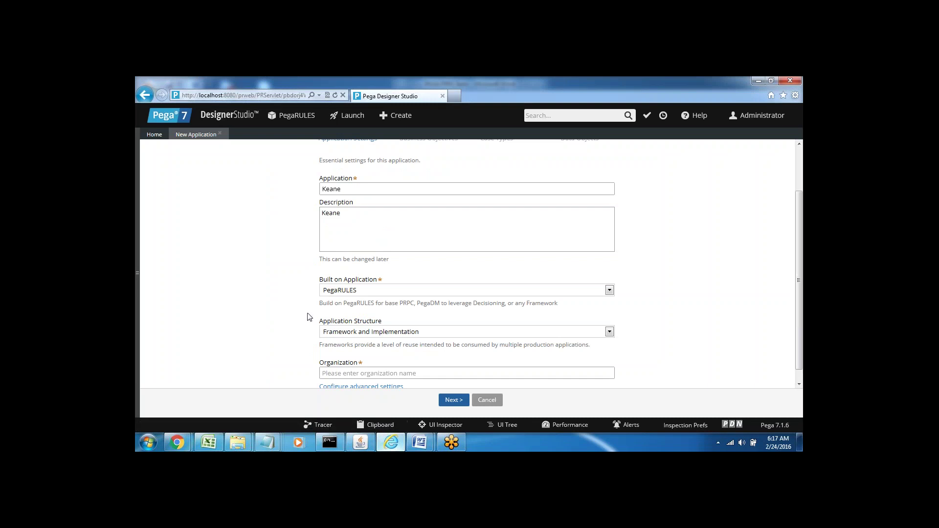
In the DCO document, mark the eight-character name truncation rule and the short-name advice.
mouse_move(421, 447)
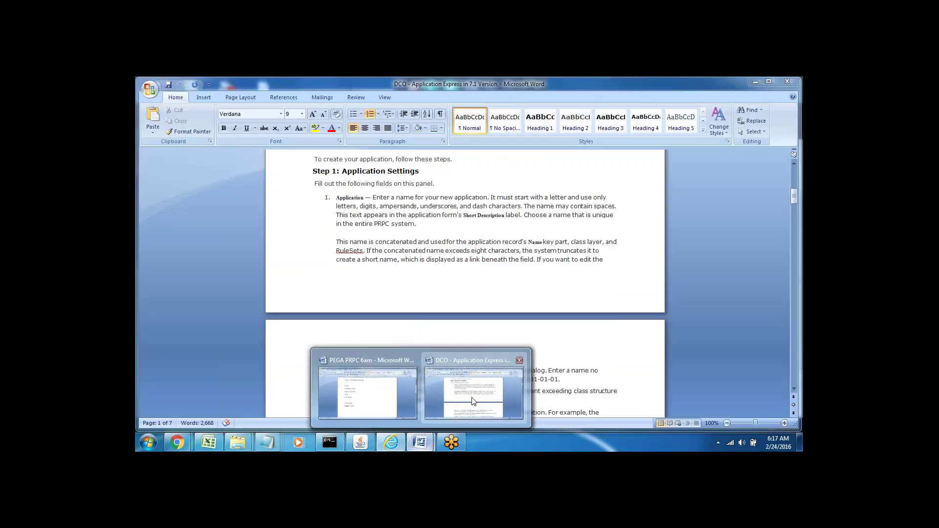
left_click(474, 391)
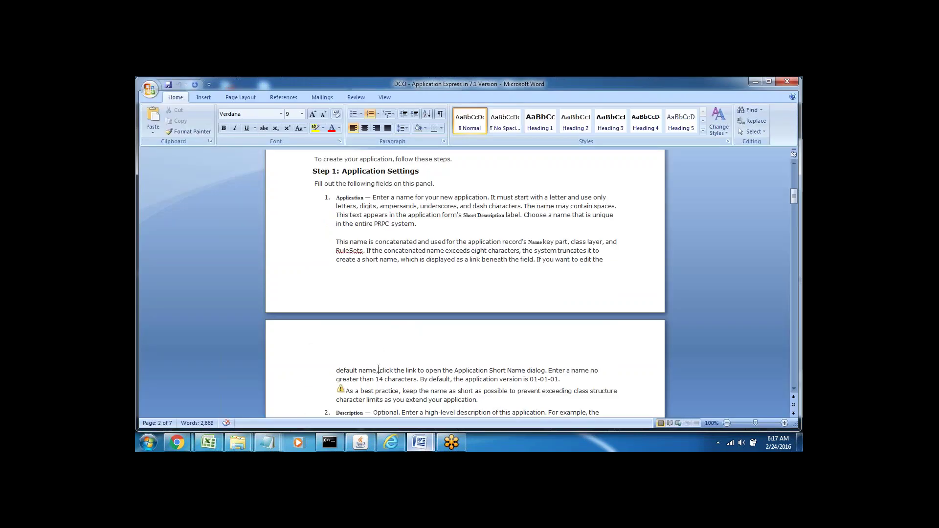
key("Down")
key("Down")
key("Down")
key("Down")
key("Down")
key("Down")
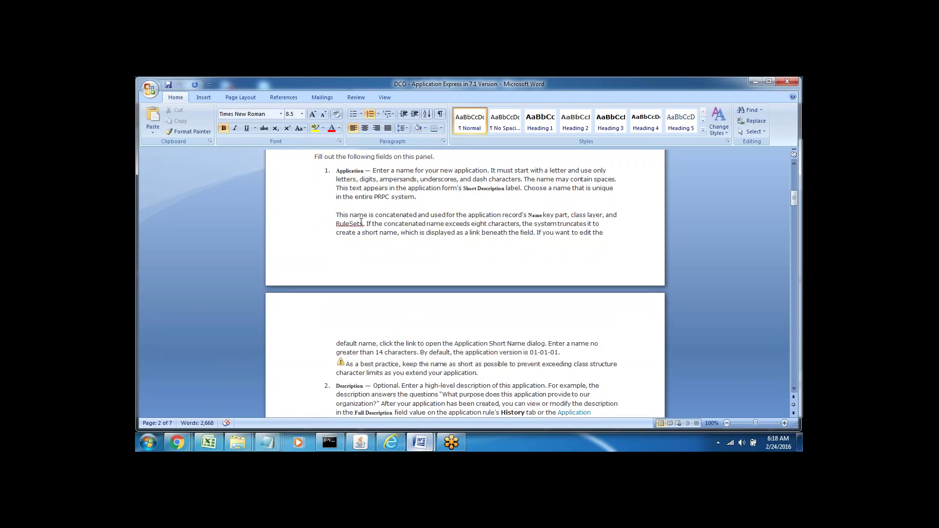
double_click(473, 226)
double_click(434, 224)
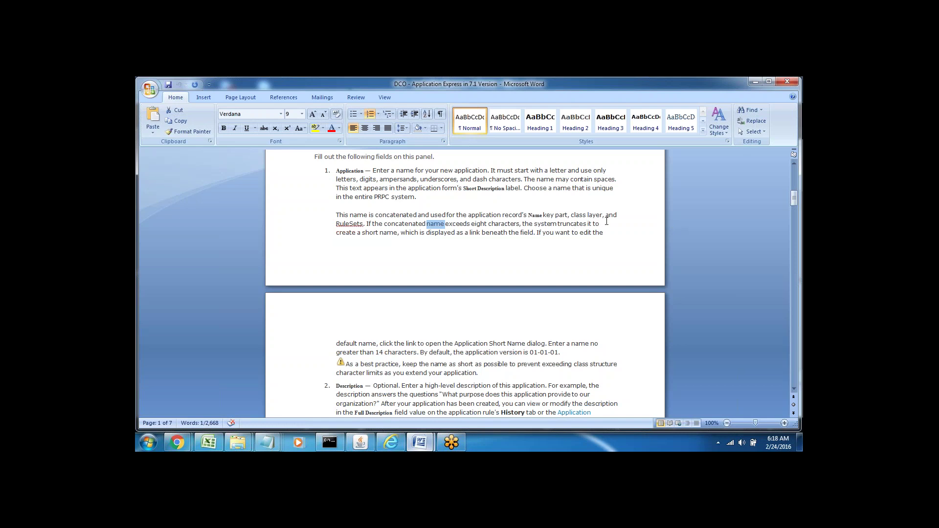
left_click(507, 225)
double_click(482, 224)
left_click(493, 251)
double_click(373, 232)
left_click(377, 364)
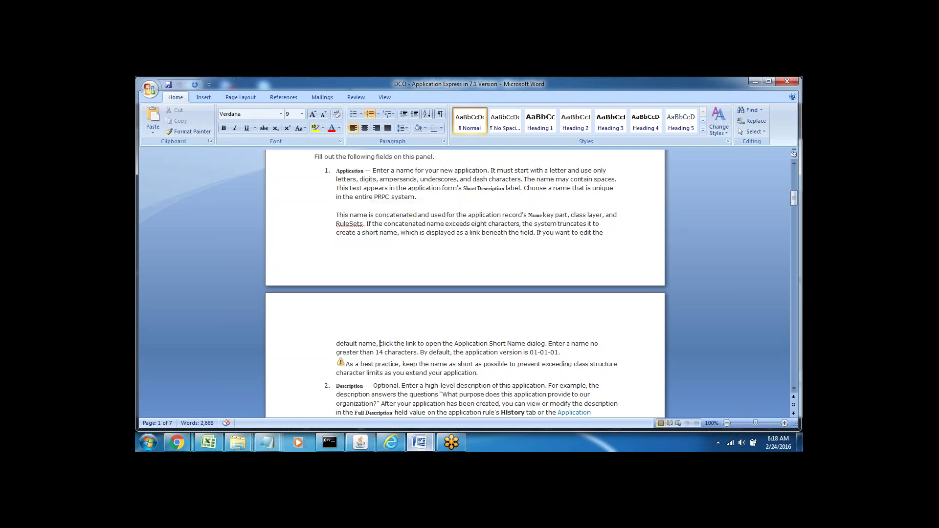
Move down to the Description and Built-on Application items, marking the Description label.
left_click(380, 373)
key("Down")
key("Down")
key("Down")
key("Down")
key("Down")
key("Down")
key("Down")
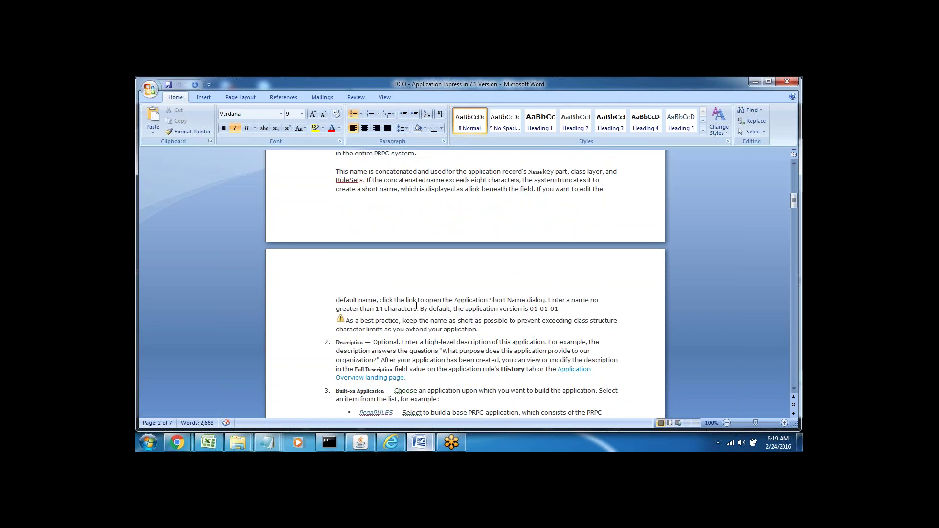
double_click(350, 343)
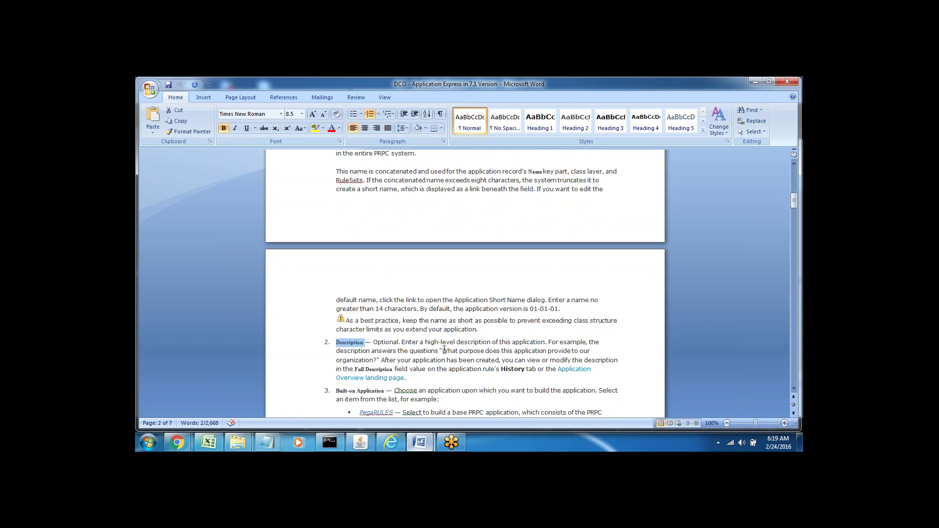
left_click(430, 344)
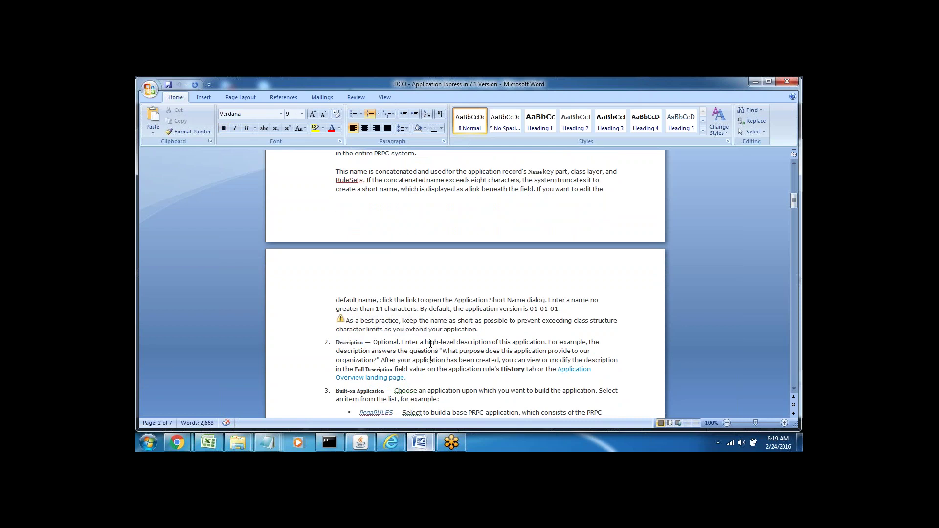
key("Down")
key("Down")
key("Down")
key("Down")
key("Down")
key("Down")
key("Down")
key("Down")
key("Down")
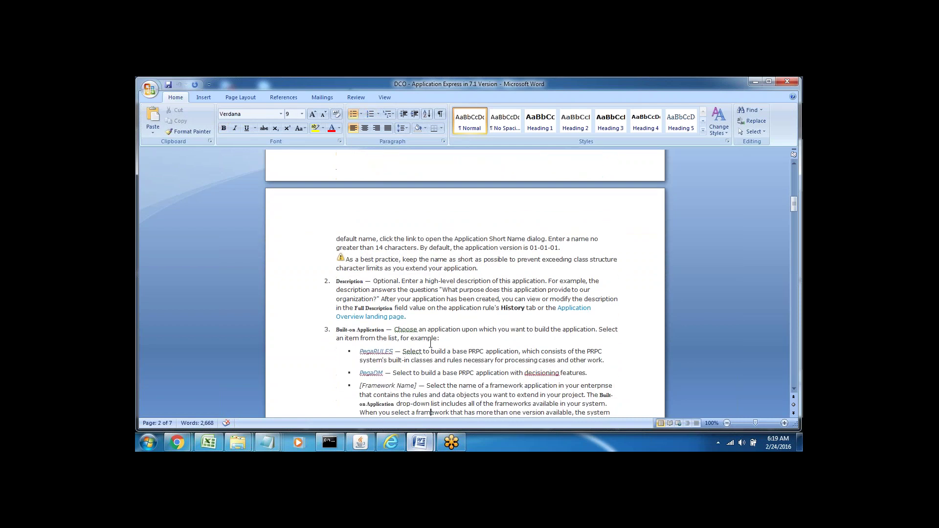
Study the Built-on Application paragraph, marking the PegaRULES and PegaDM options.
key("Down")
key("Down")
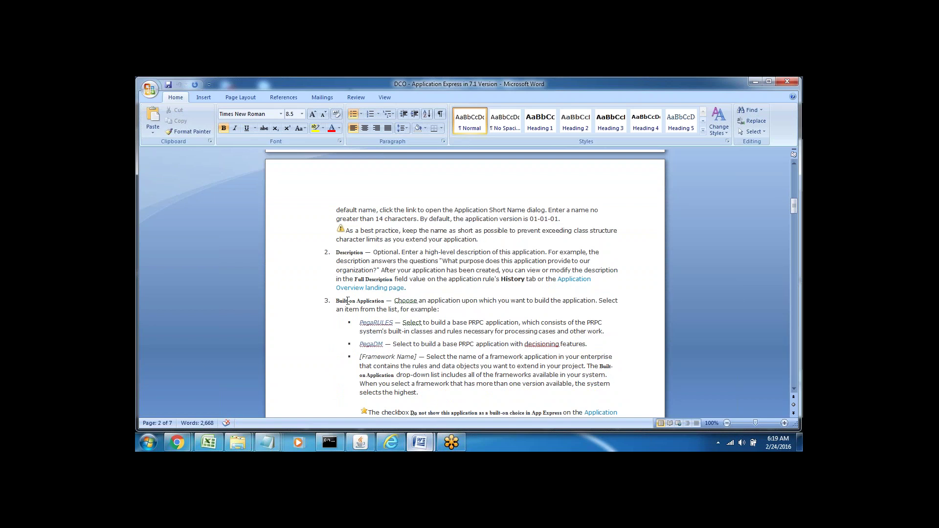
triple_click(349, 302)
left_click(472, 307)
left_click_drag(394, 300, 557, 308)
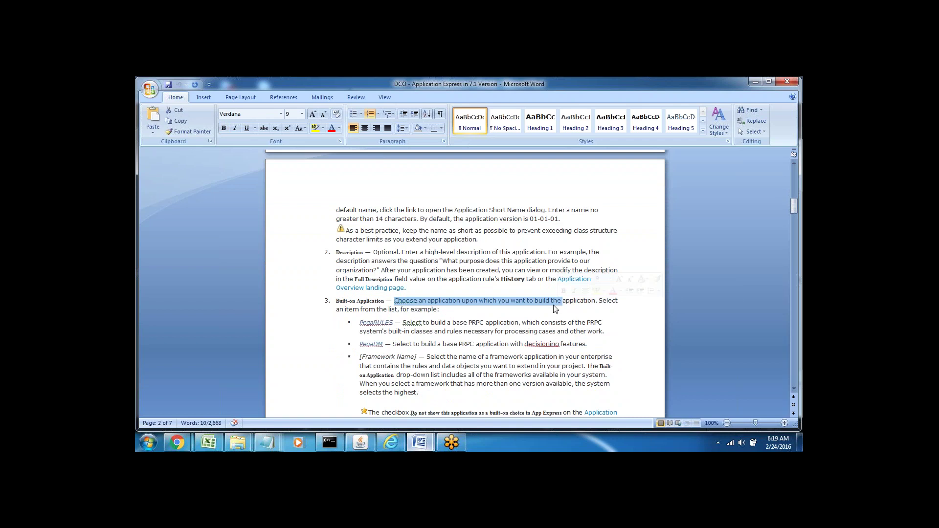
left_click(442, 311)
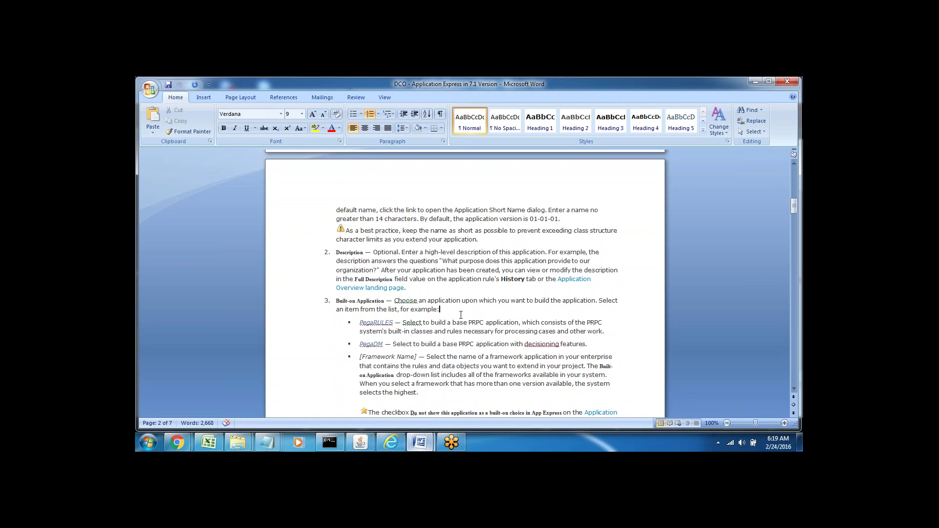
double_click(380, 321)
double_click(370, 344)
double_click(376, 322)
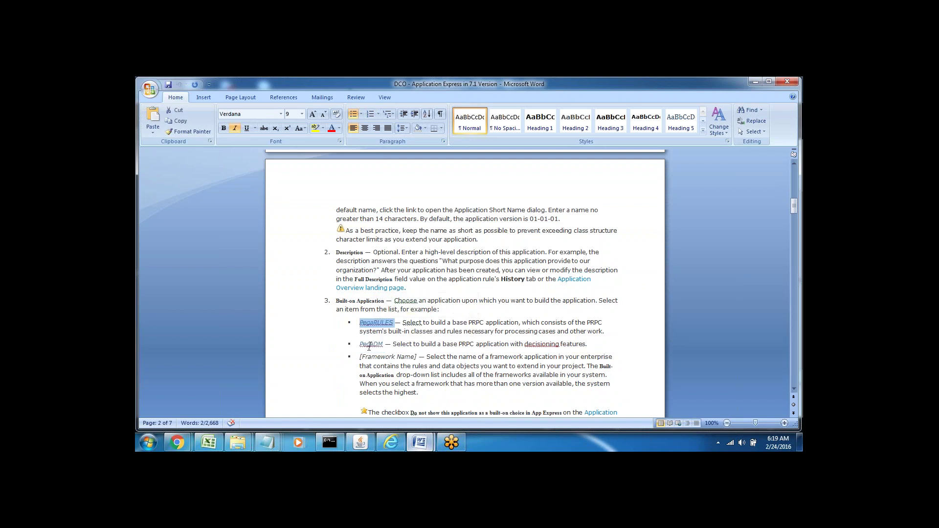
double_click(370, 344)
left_click(419, 366)
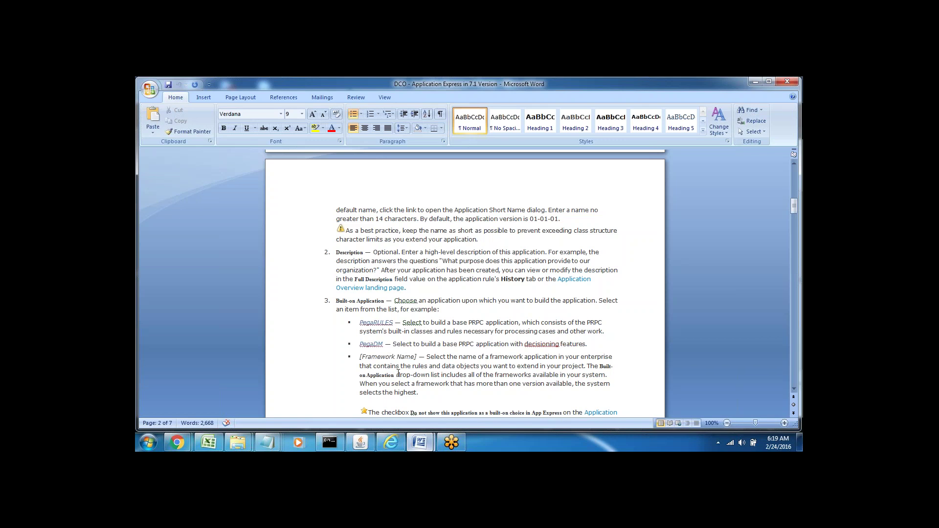
Mark the Built-on Application label and read down to the Application Structure heading.
double_click(368, 301)
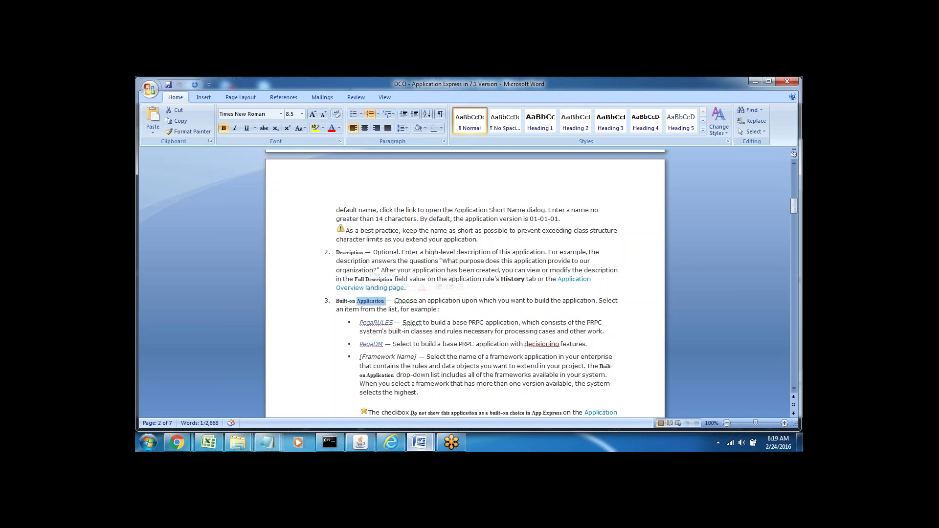
key("Down")
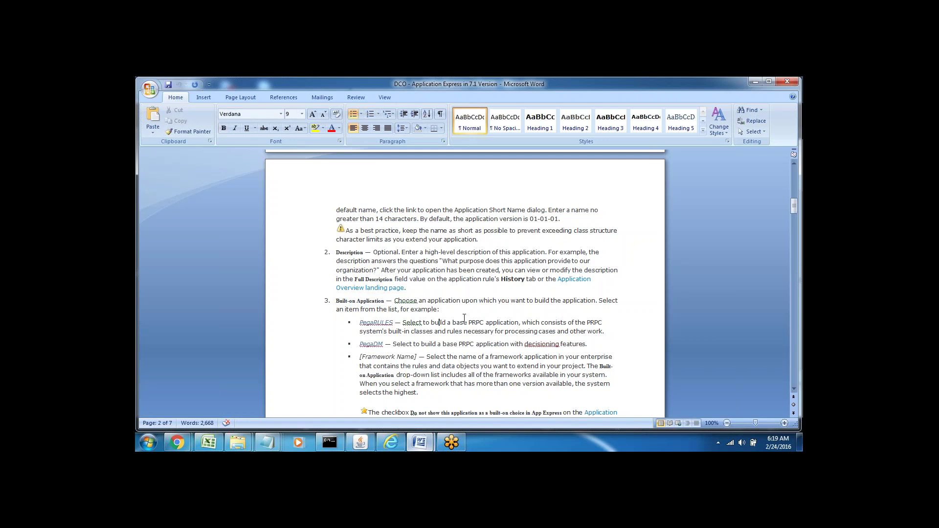
key("Down")
key("Down")
key("Down")
key("Down")
key("Down")
key("Down")
key("Down")
key("Down")
key("Down")
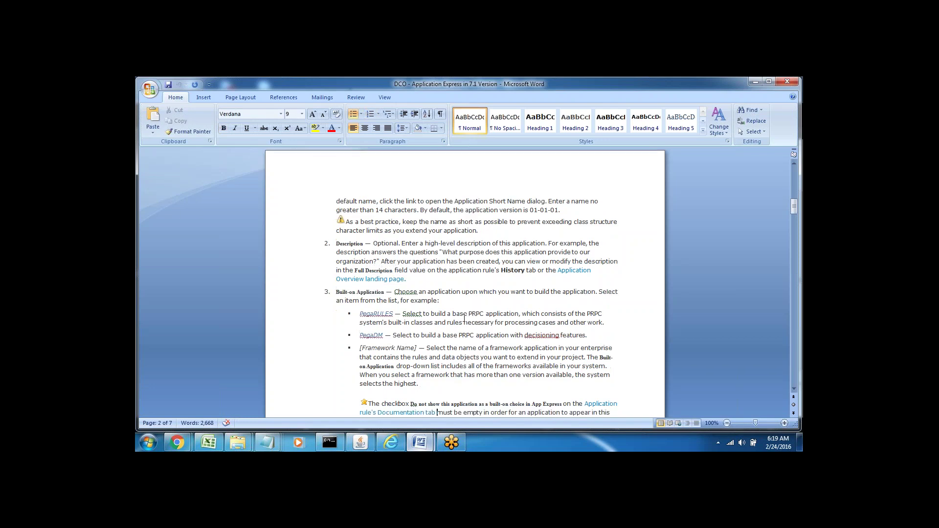
key("Down")
key("Down")
key("Down")
key("Down")
key("Down")
key("Down")
key("Down")
key("Down")
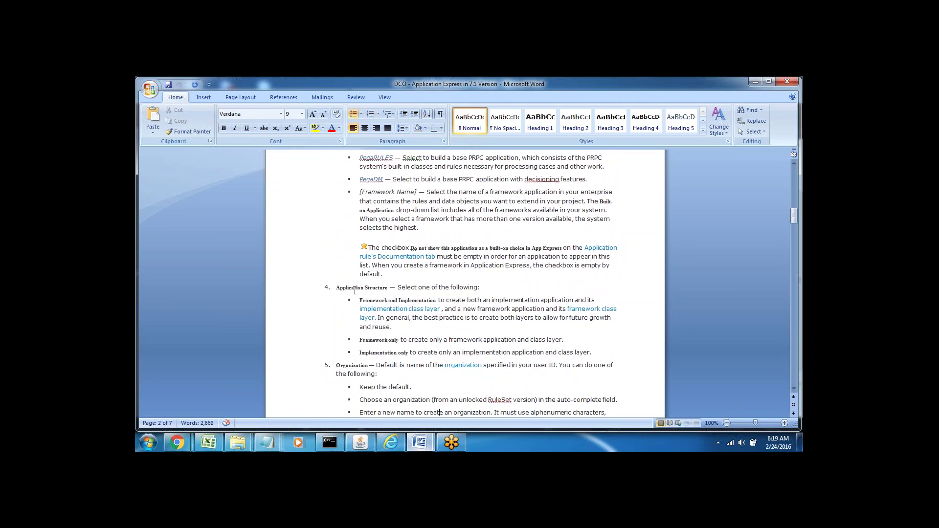
triple_click(350, 288)
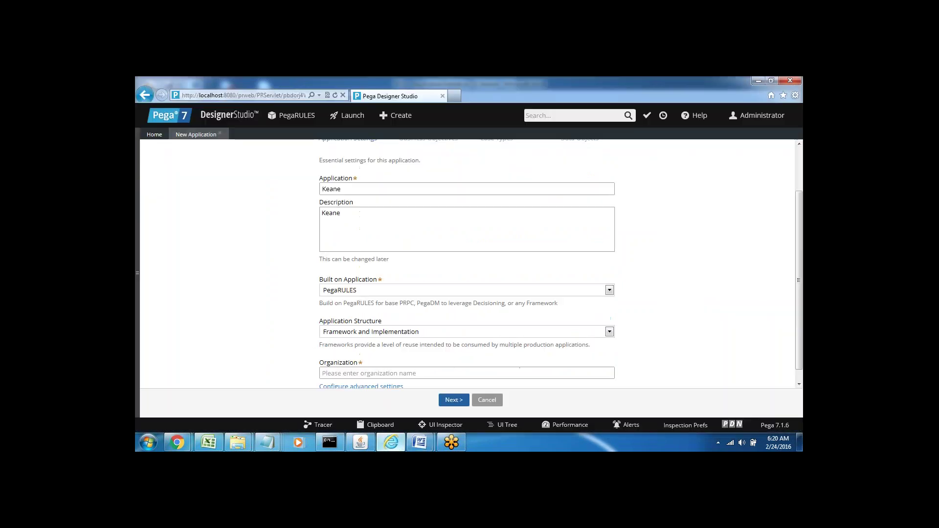
Confirm Framework and Implementation as the Application Structure in Pega, then return to the DCO document.
left_click(390, 443)
scroll(799, 256, "down", 1)
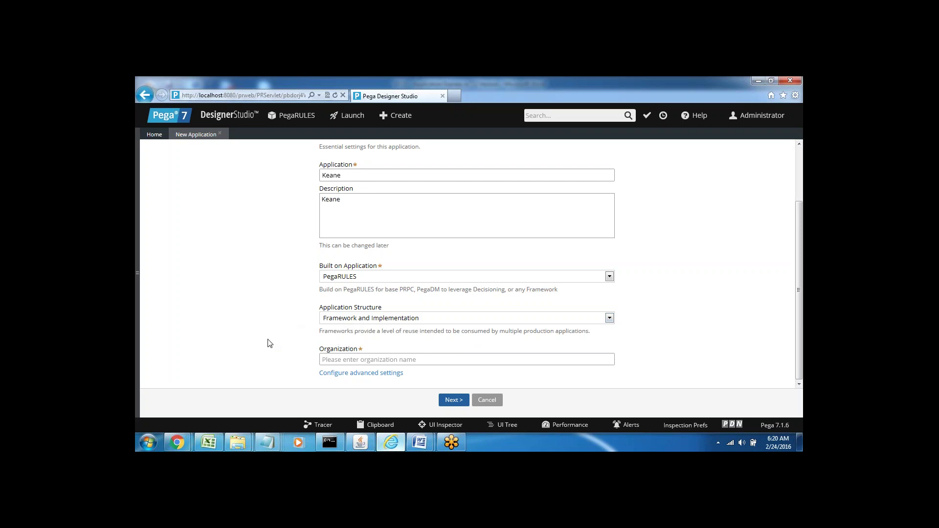
left_click(417, 319)
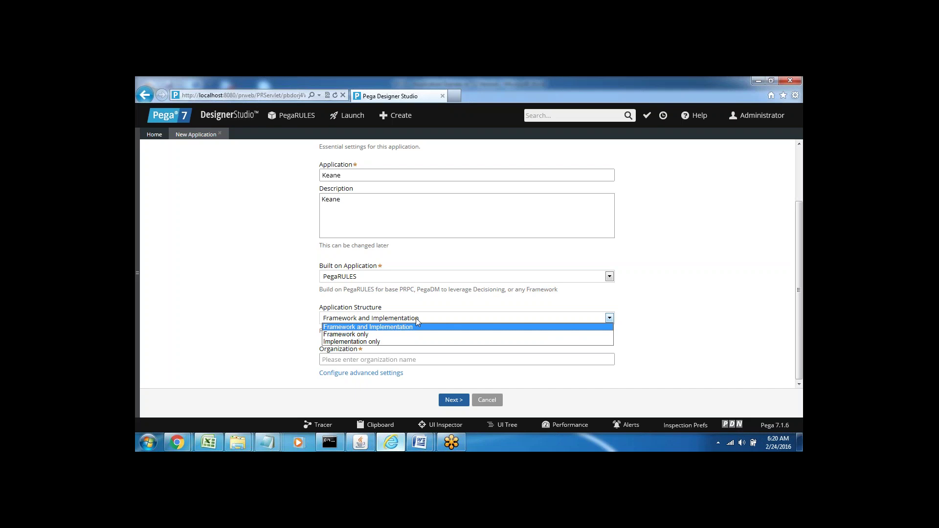
left_click(291, 329)
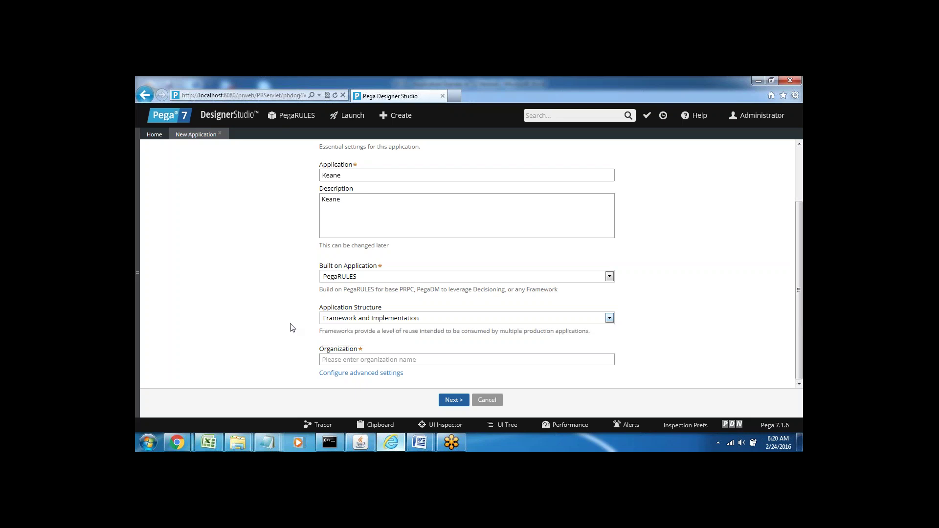
mouse_move(416, 443)
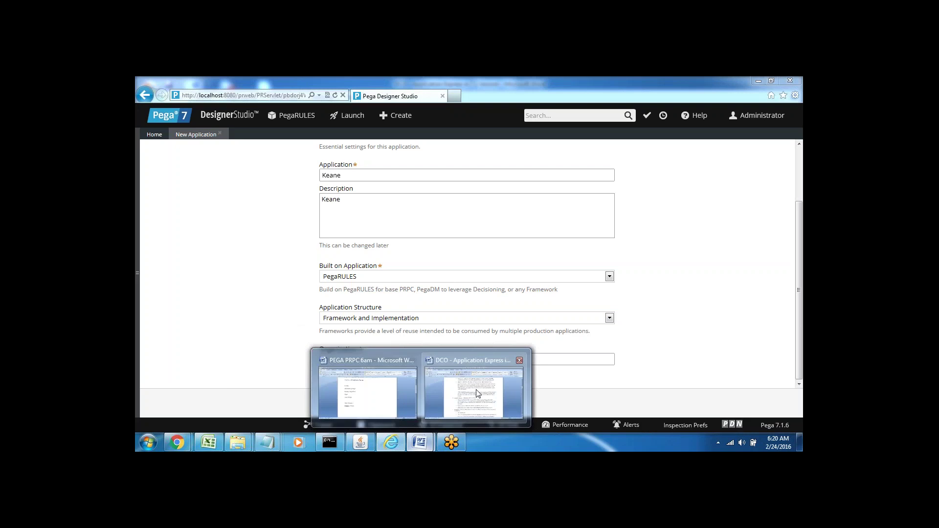
left_click(465, 398)
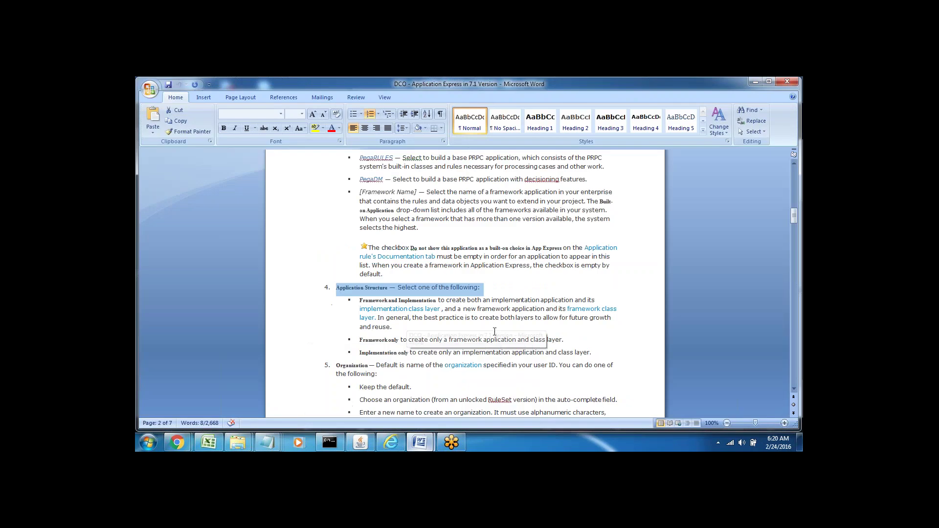
left_click(453, 324)
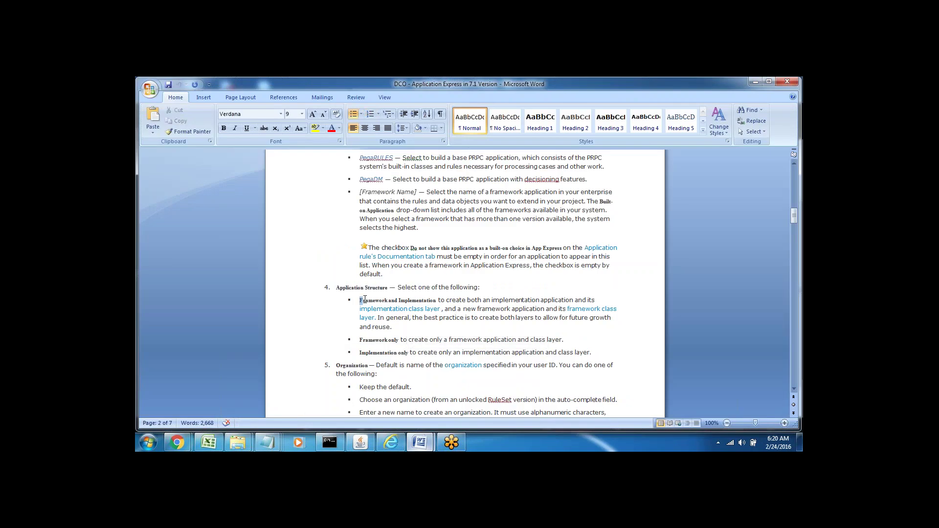
left_click_drag(365, 299, 438, 300)
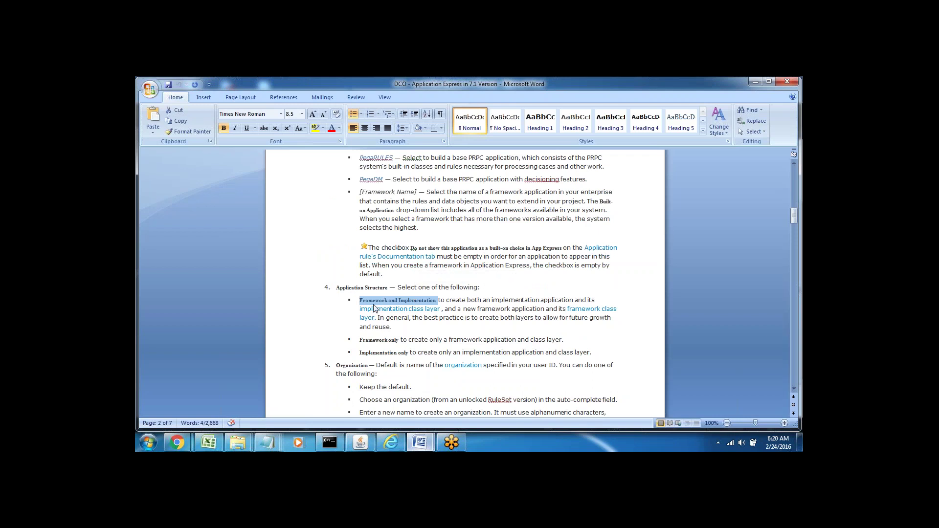
left_click(448, 335)
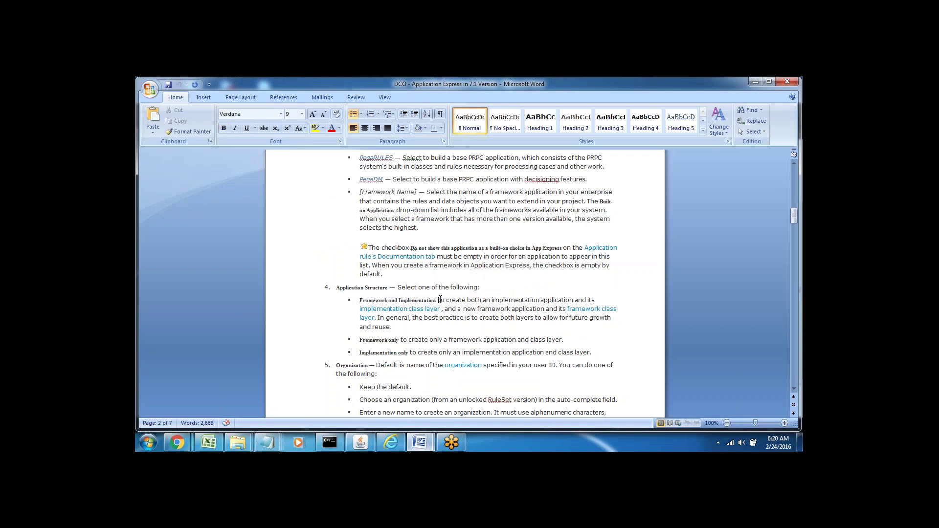
left_click_drag(440, 300, 545, 310)
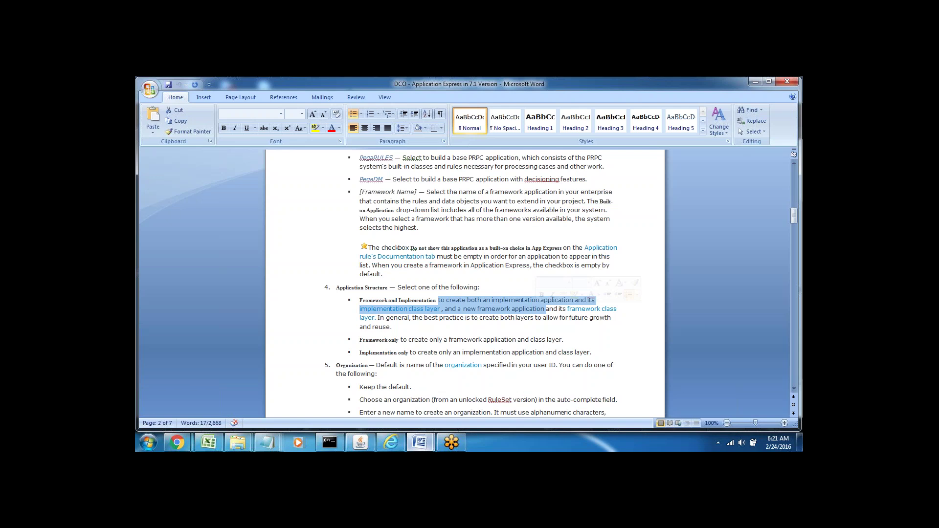
Highlight the Framework and Implementation option and its advice to create both layers for reuse.
left_click(497, 327)
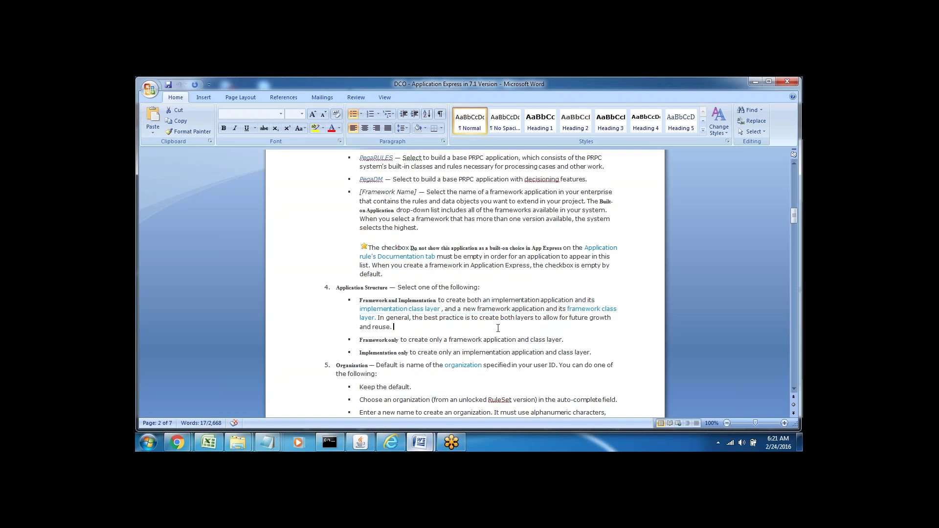
double_click(405, 300)
double_click(374, 300)
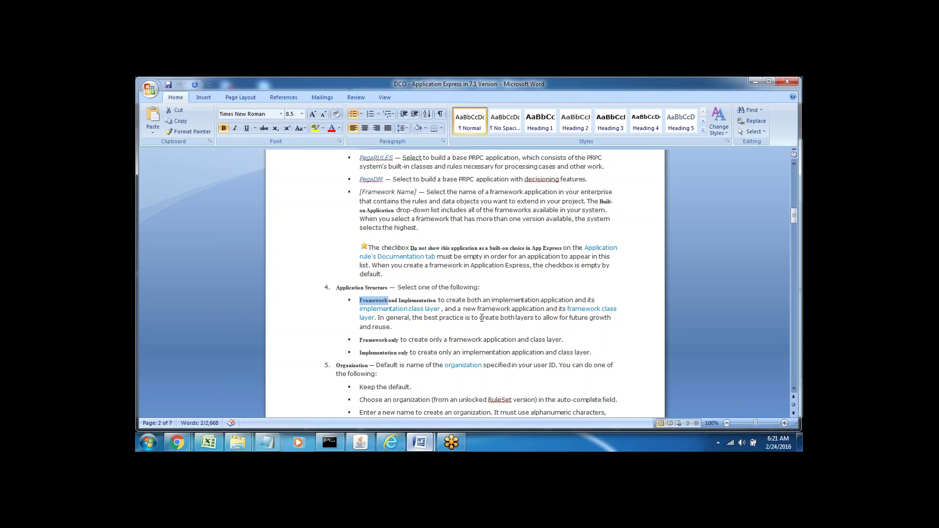
left_click_drag(472, 318, 612, 318)
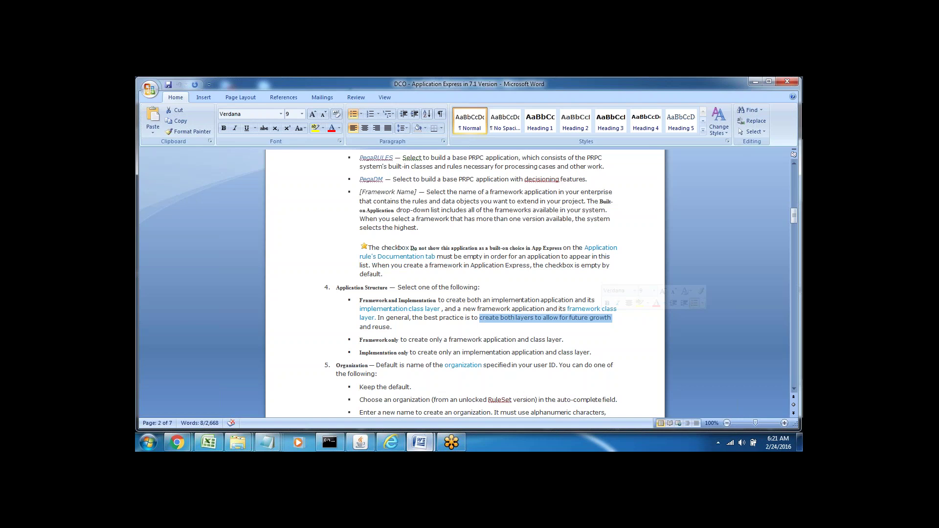
left_click(380, 328)
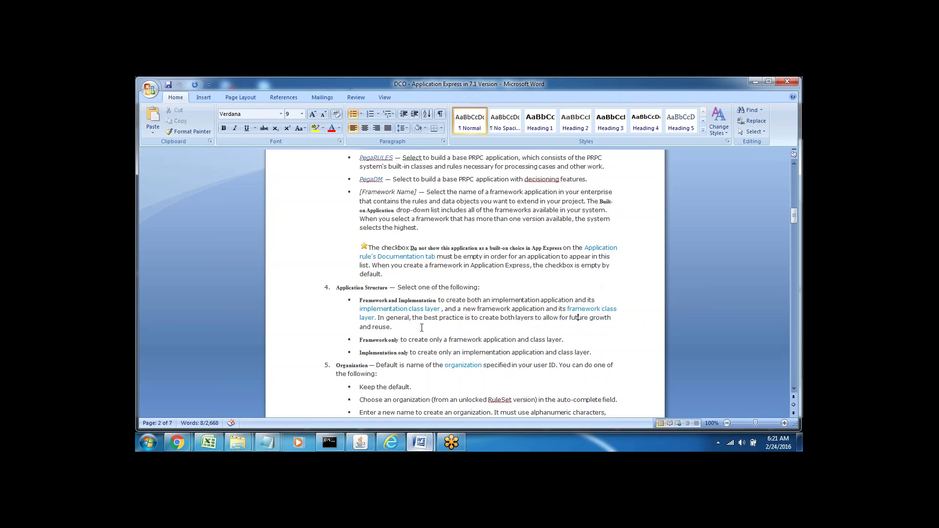
double_click(379, 328)
left_click(407, 324)
double_click(377, 340)
double_click(431, 340)
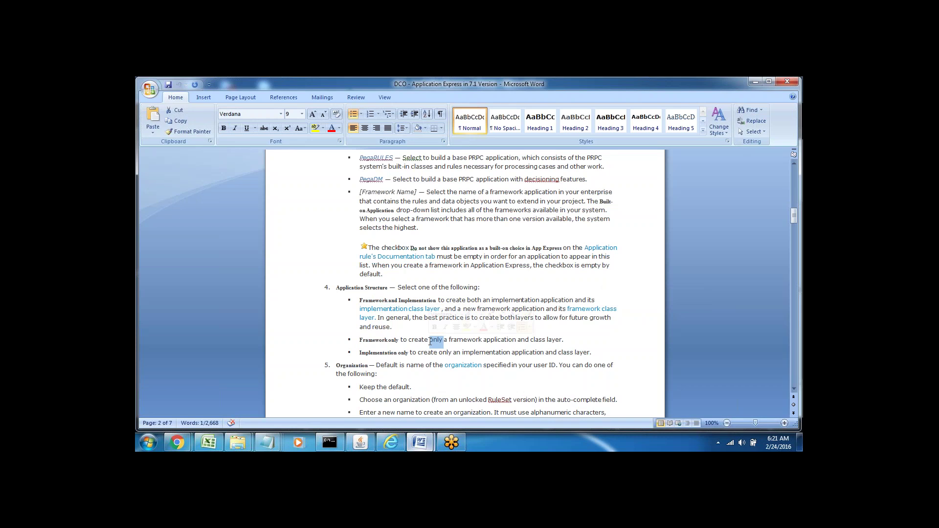
triple_click(374, 301)
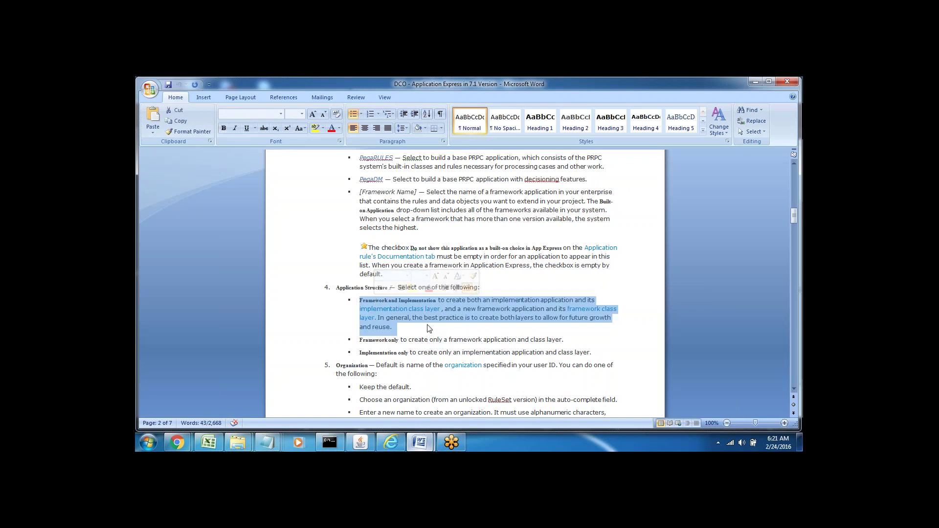
left_click(393, 327)
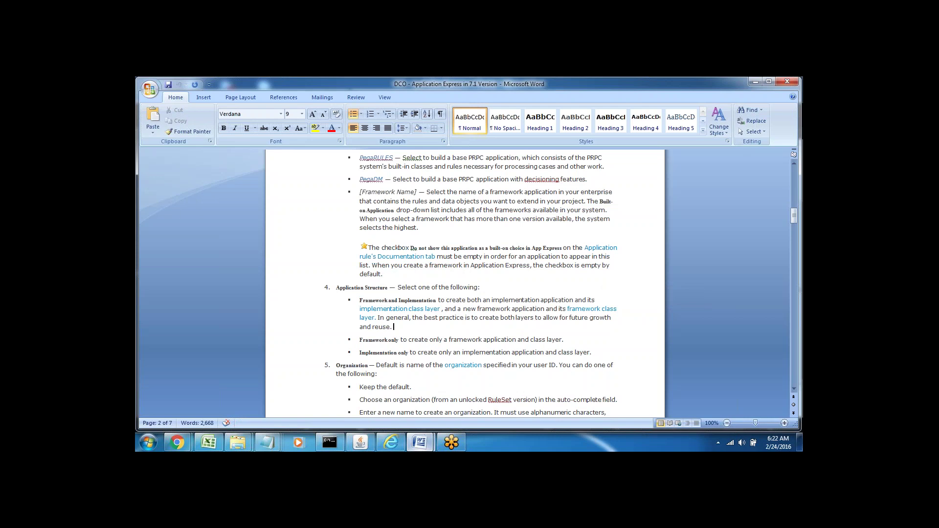
Highlight key words in the Framework only option's description.
triple_click(374, 302)
left_click(408, 340)
double_click(376, 339)
double_click(418, 340)
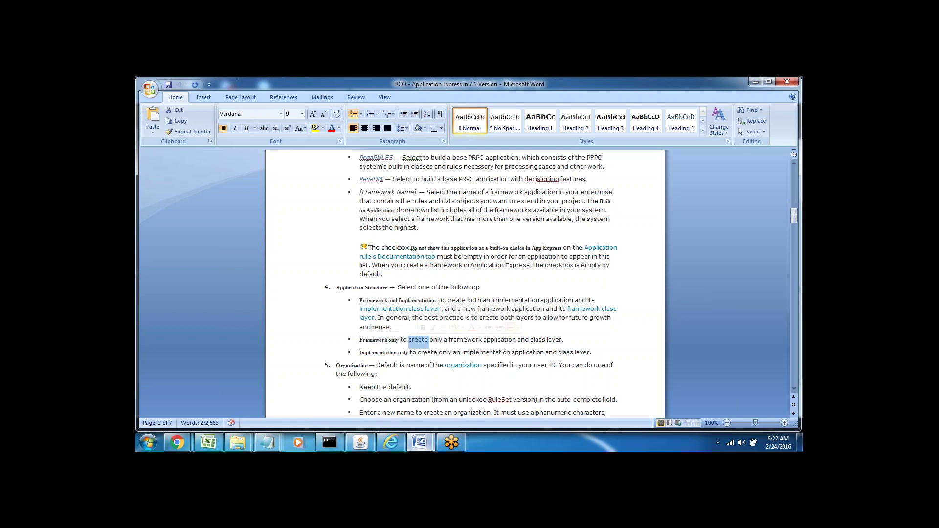
left_click(481, 340)
double_click(423, 340)
double_click(463, 339)
left_click(380, 339)
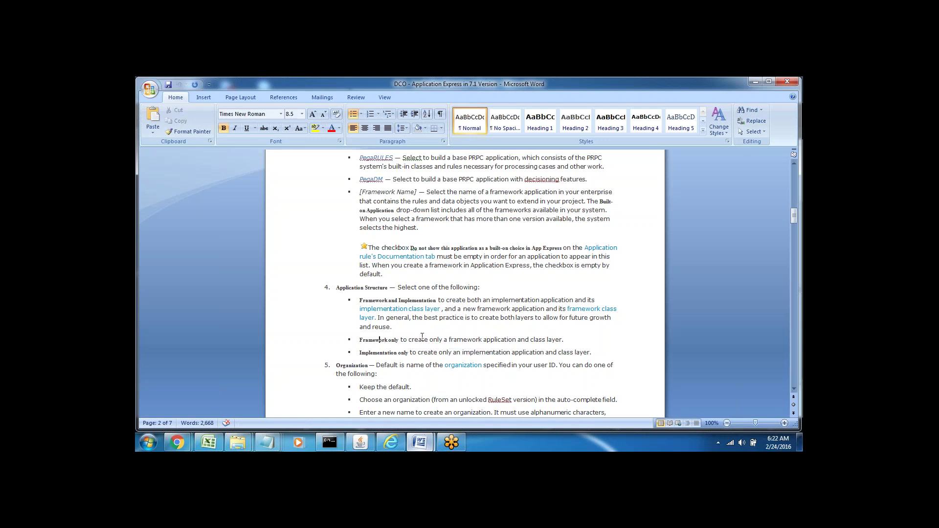
double_click(462, 340)
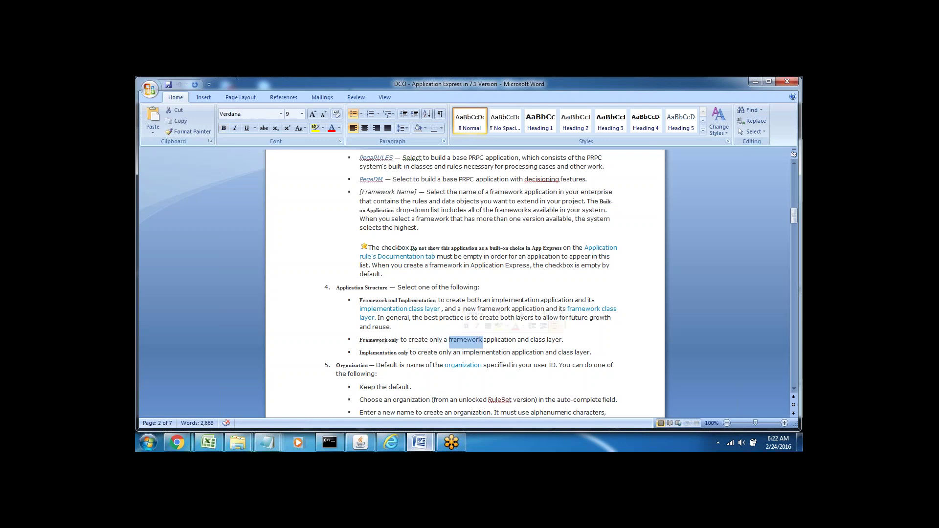
left_click(423, 340)
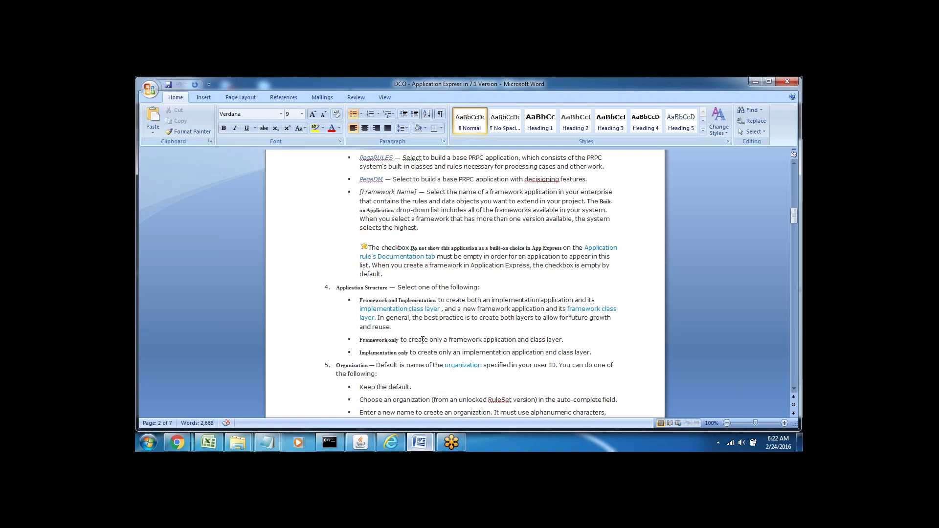
Highlight key words in the Implementation only option and the best-practice sentence about both layers.
double_click(383, 352)
double_click(431, 353)
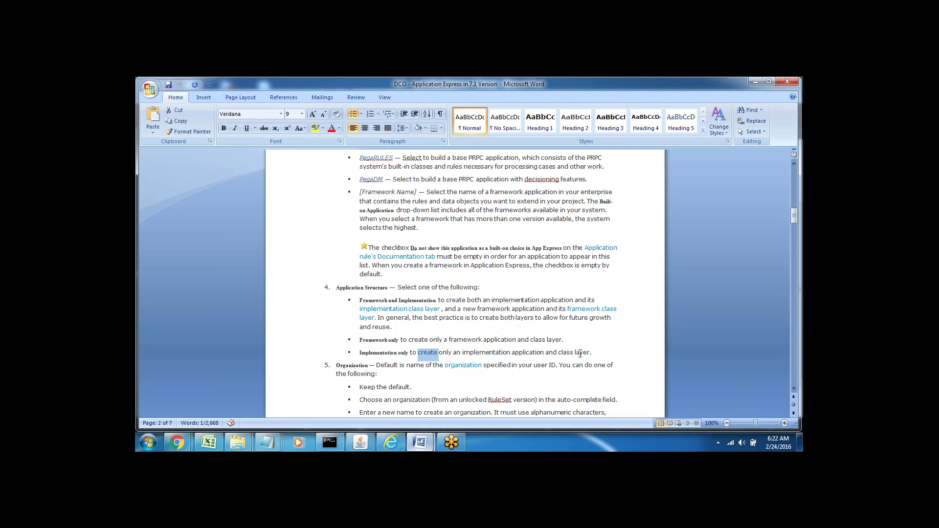
double_click(561, 354)
double_click(480, 353)
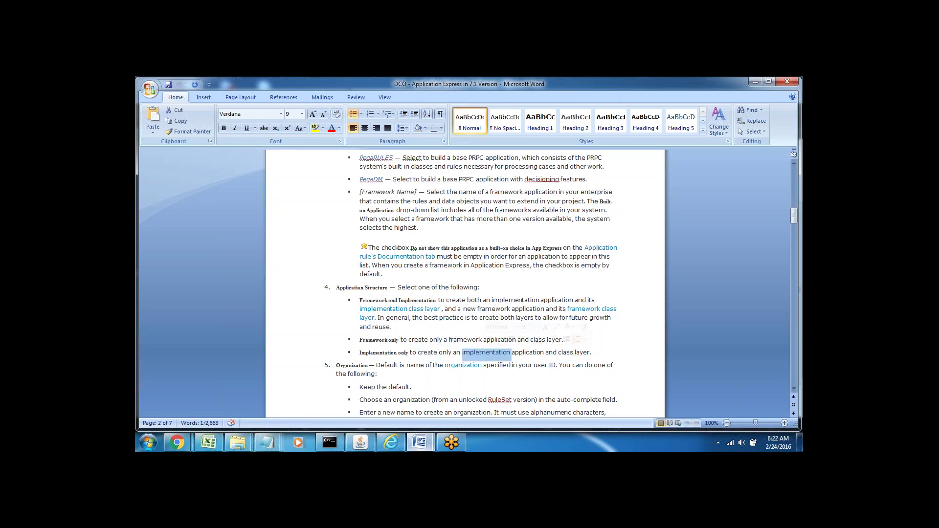
double_click(428, 353)
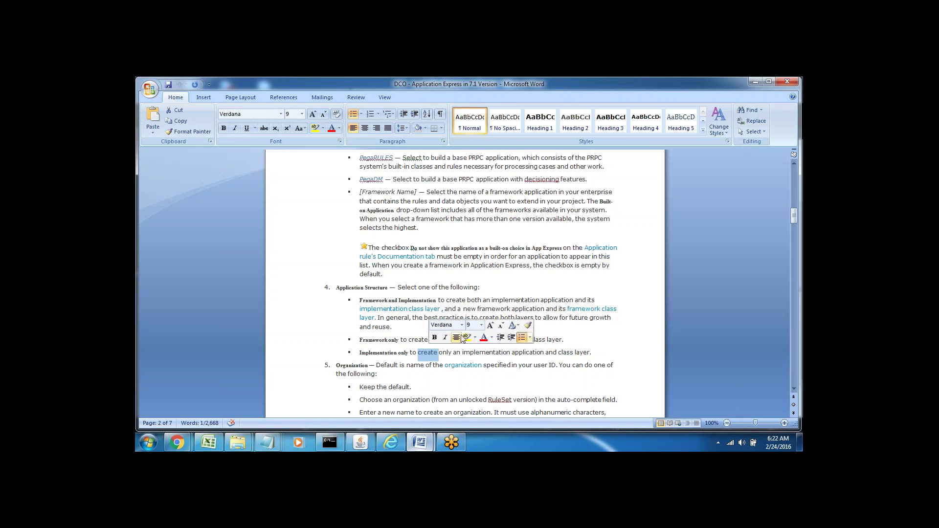
left_click(402, 332)
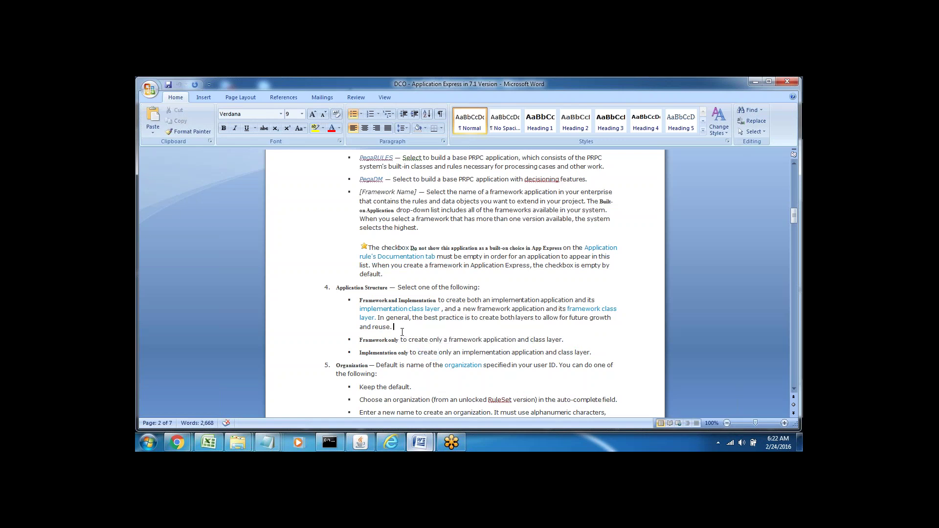
left_click(378, 319, "shift")
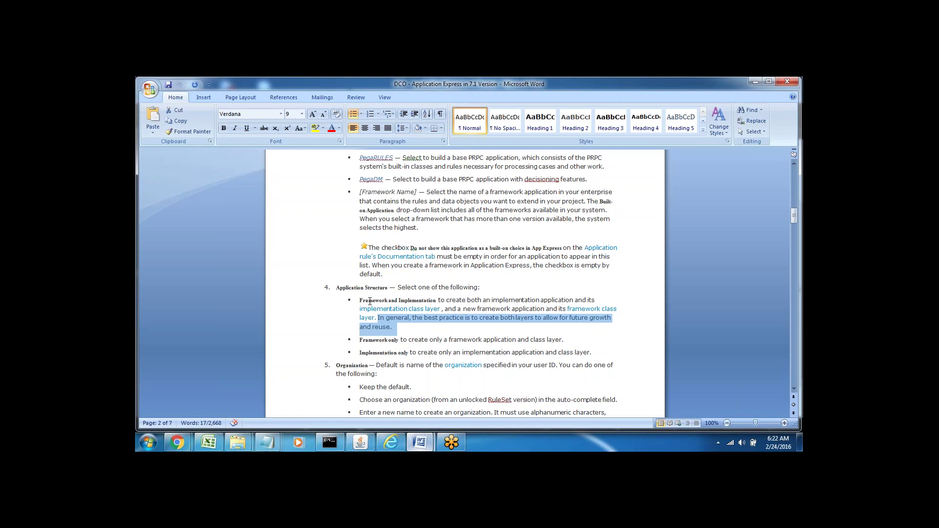
Re-mark the three Application Structure option labels, then return to Pega Designer Studio.
left_click_drag(360, 301, 438, 302)
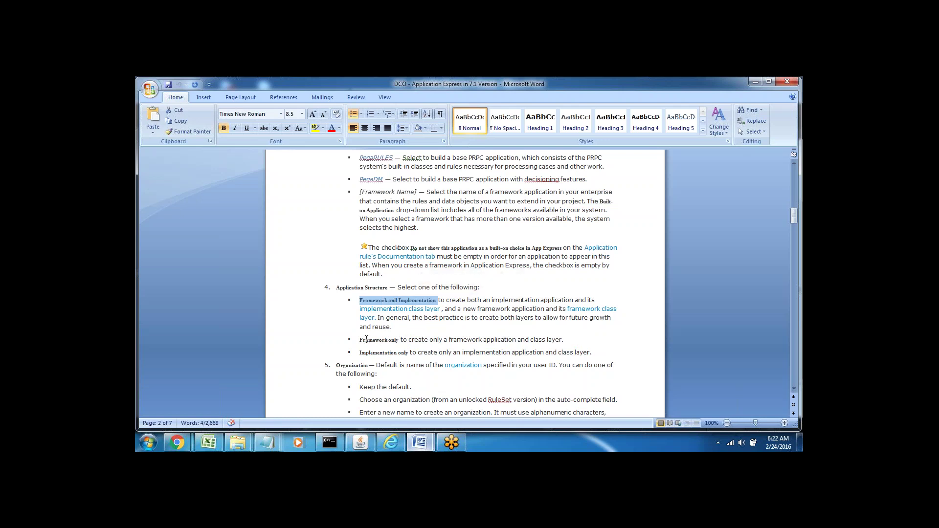
left_click_drag(360, 340, 388, 341)
double_click(382, 353)
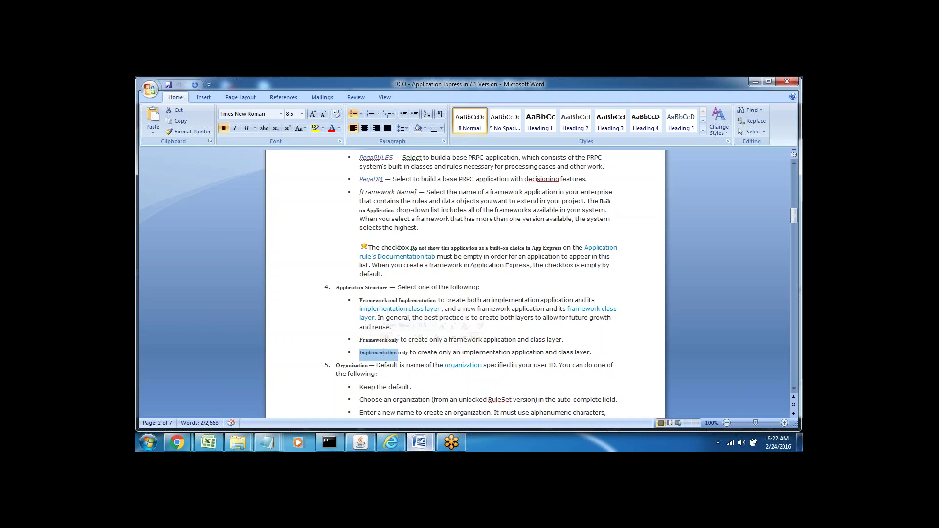
left_click(366, 340)
double_click(366, 339)
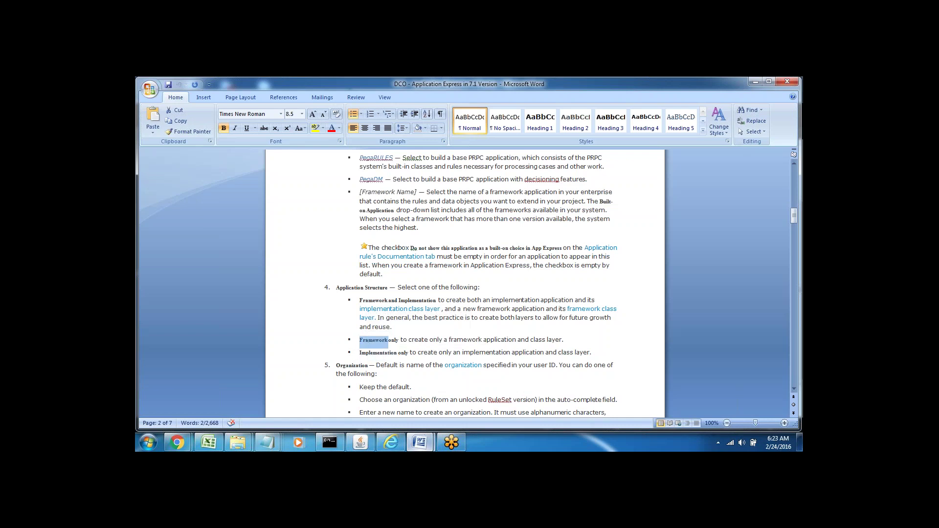
double_click(379, 353)
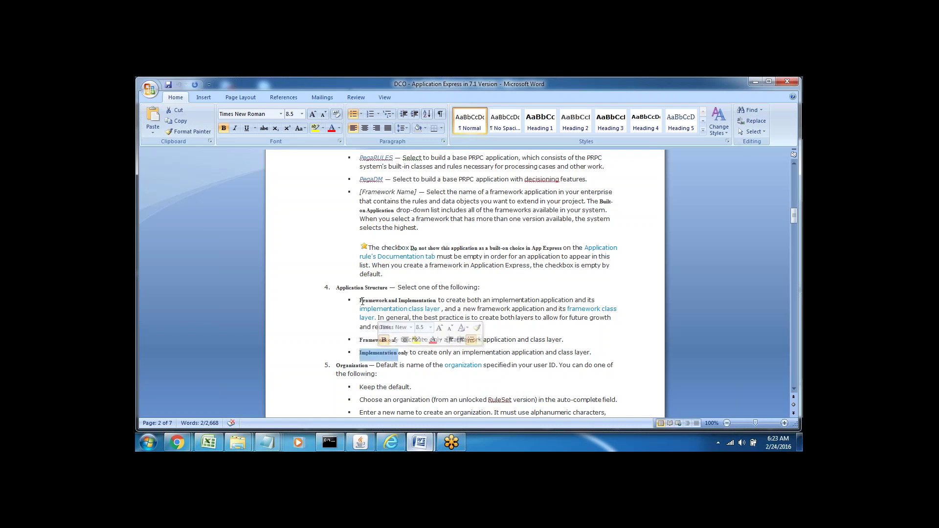
left_click_drag(360, 300, 405, 301)
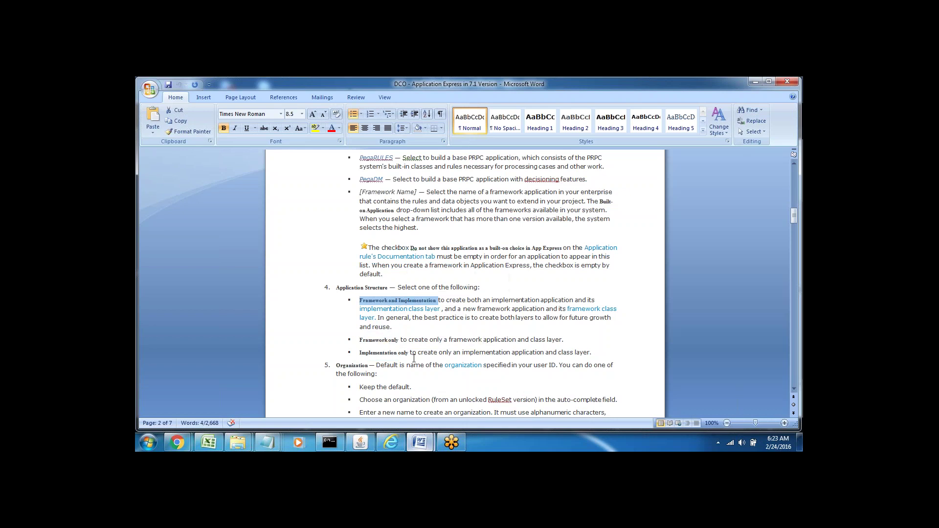
left_click(391, 443)
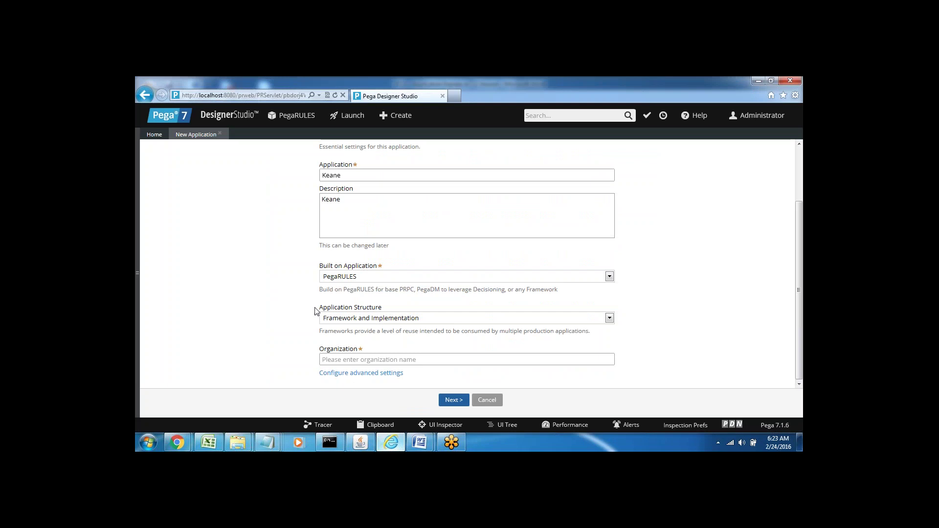
Leave the Keane application form and bring the PEGA PRPC 6am Word notes to the front.
mouse_move(334, 321)
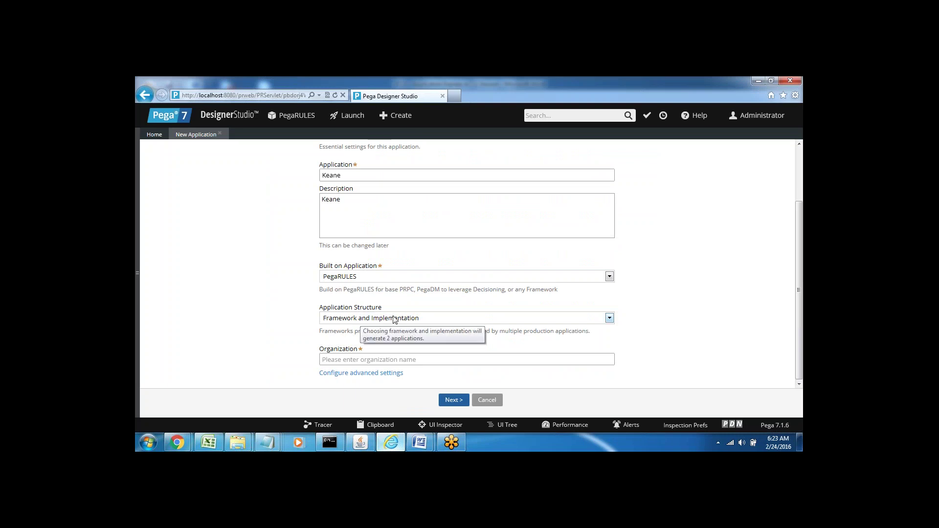
left_click(346, 359)
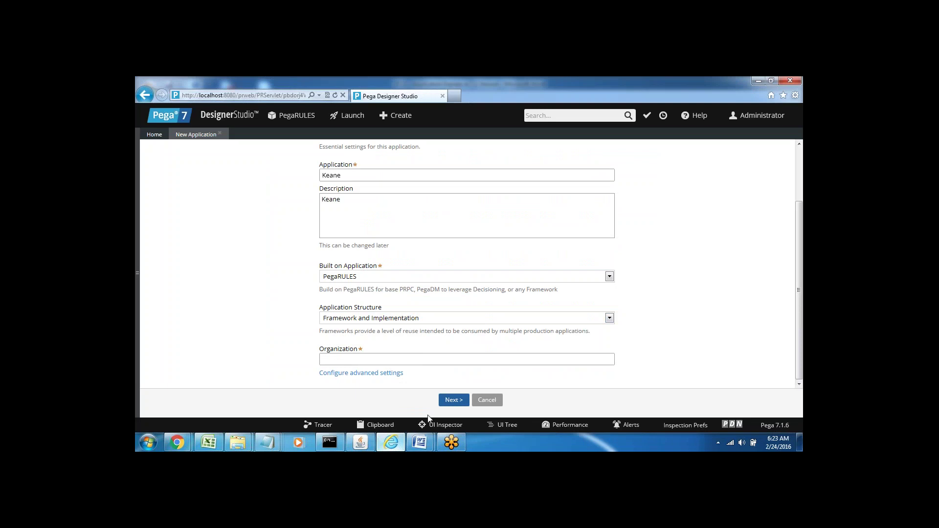
mouse_move(420, 443)
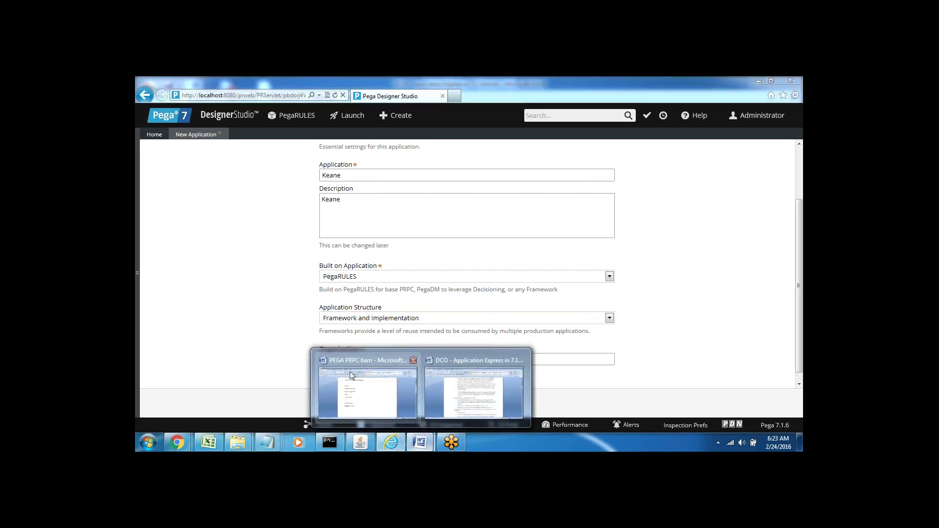
left_click(350, 394)
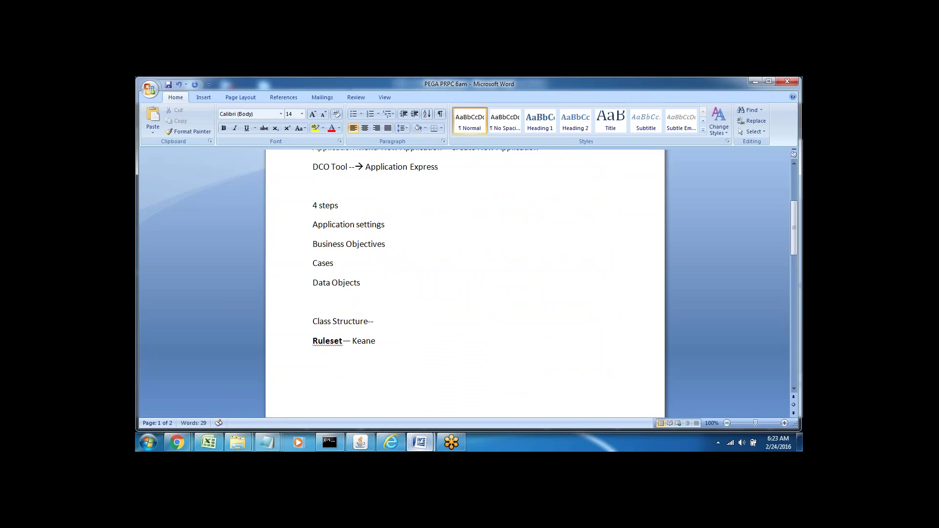
Add the version lines 6.3 and 7.1--- below the Ruleset note.
left_click(318, 363)
type("6.3")
key("Return")
key("Return")
key("Return")
key("Return")
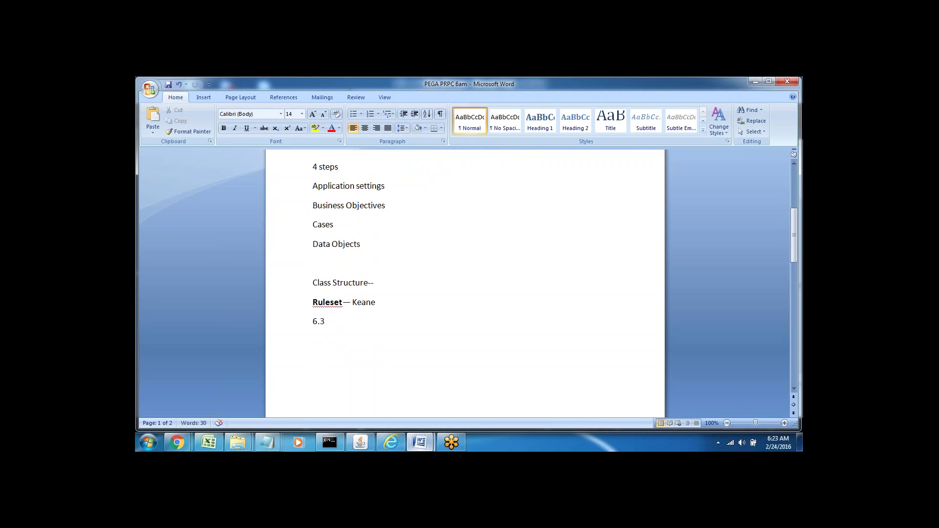
key("ctrl+z")
key("Return")
type("7.1")
type("---")
key("Return")
key("Return")
Type the default administrator login on a new line below 7.1---.
scroll(318, 228, "down", 3)
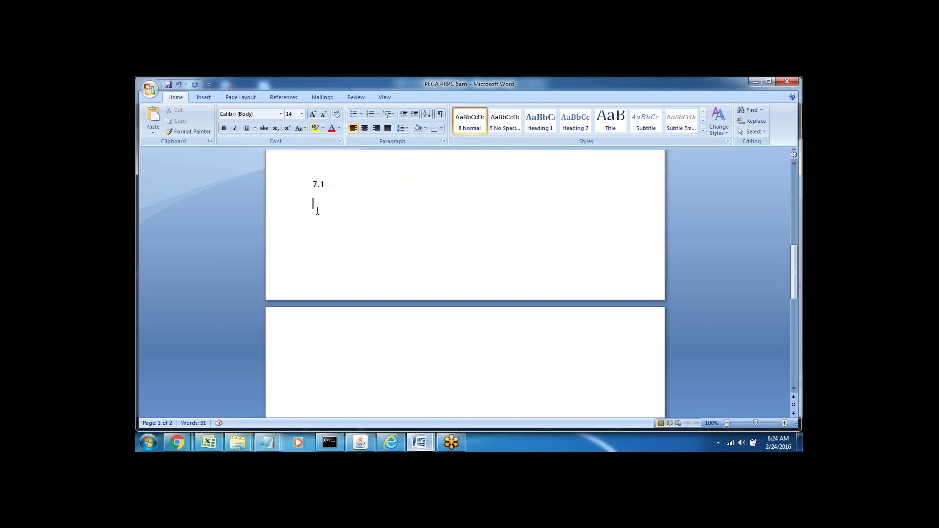
left_click_drag(372, 204, 410, 204)
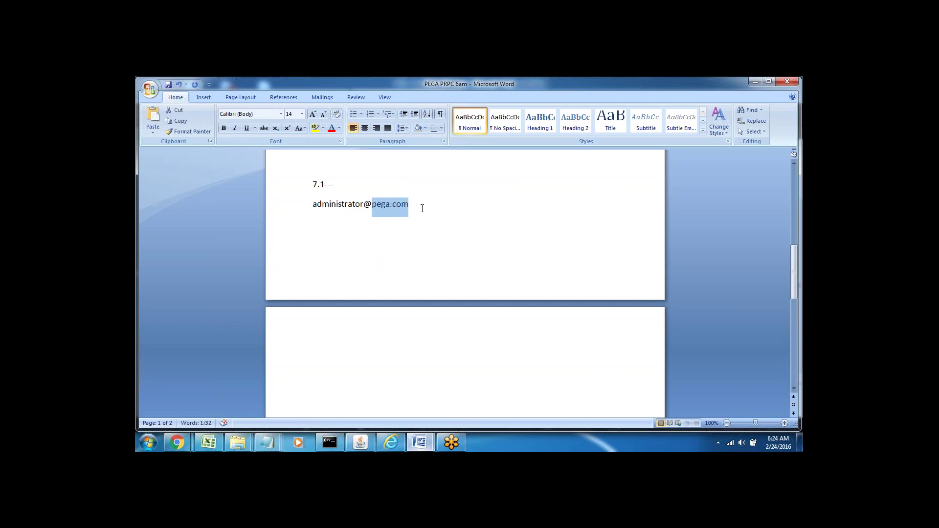
left_click(420, 208)
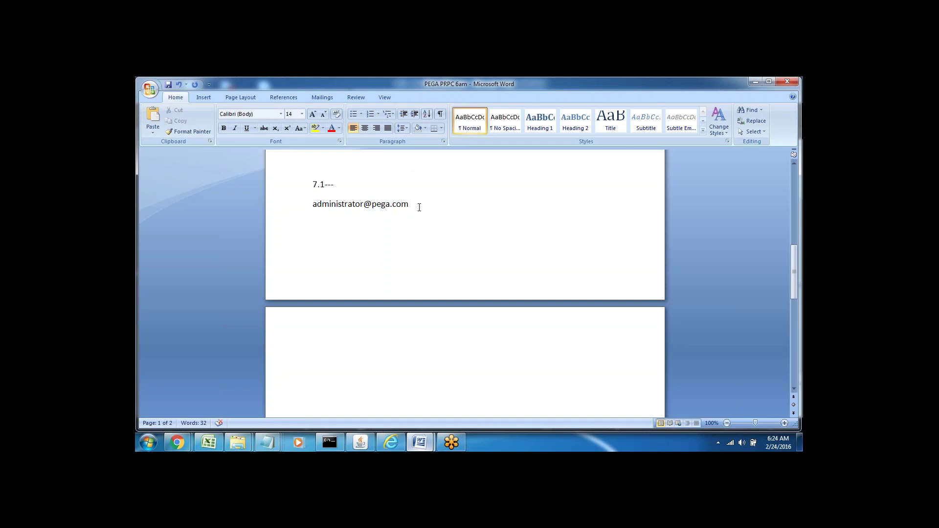
key("Return")
key("Return")
Remove the stray 'pega' line and type myapp at the top of page 2.
type("pega")
key("BackSpace")
key("BackSpace")
key("BackSpace")
key("BackSpace")
left_click(318, 335)
type("myapp")
double_click(325, 361)
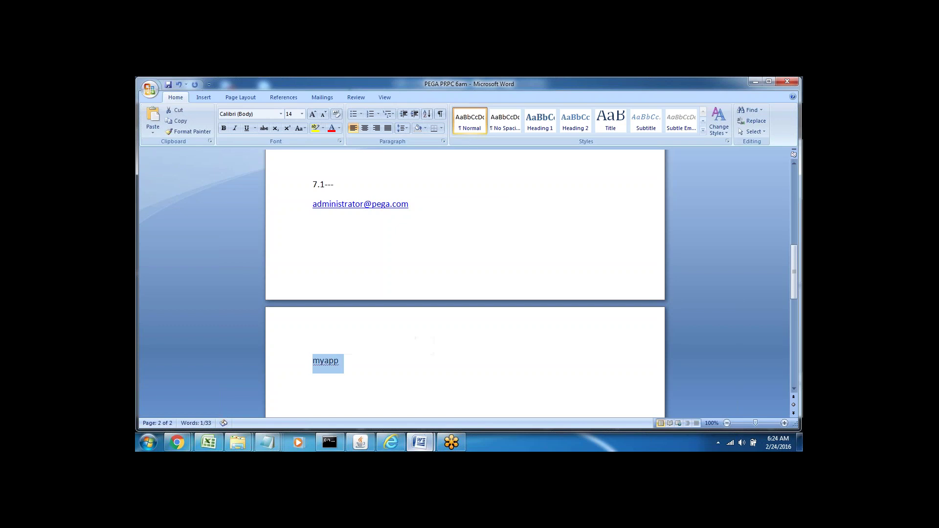
Return to the Keane New Application form and put the caret in the empty Organization field.
left_click(391, 442)
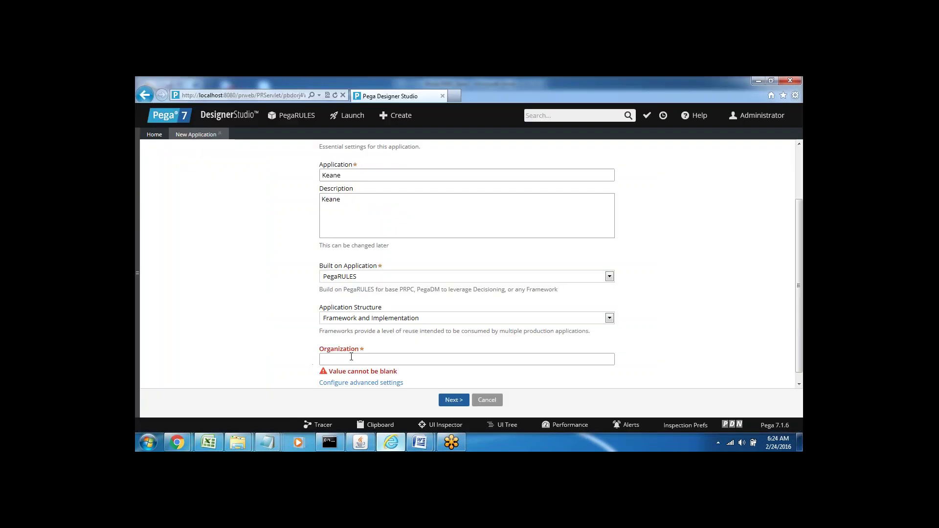
double_click(331, 176)
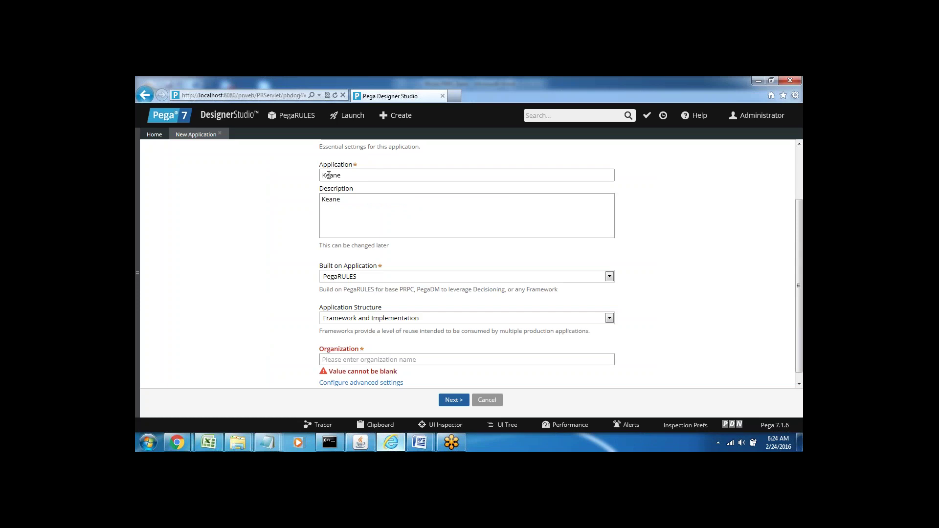
left_click(336, 359)
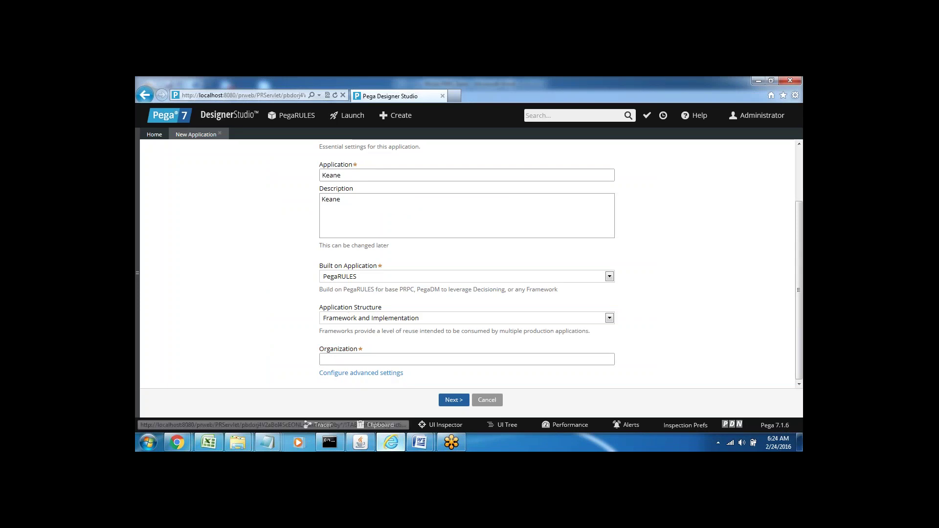
left_click(415, 445)
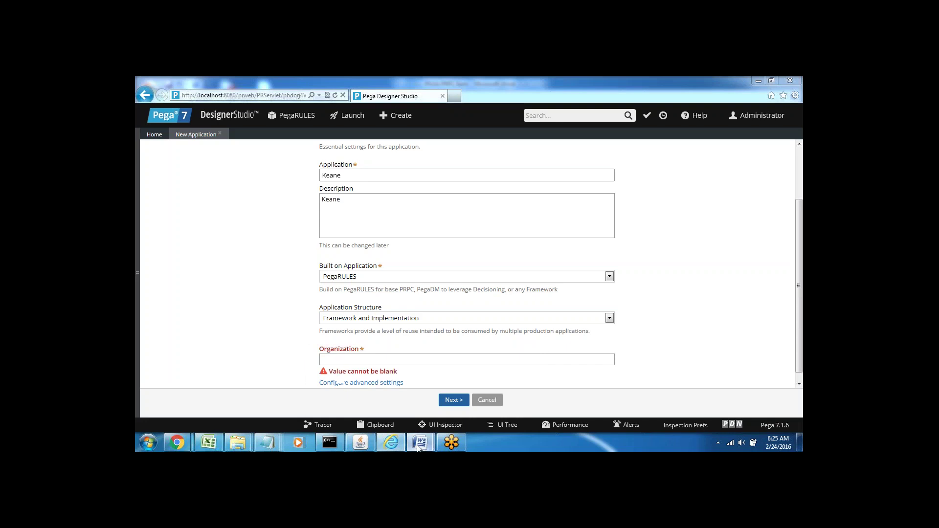
List admin@myapp, manager@myapp and user@myapp on separate lines beneath myapp.
left_click(372, 392)
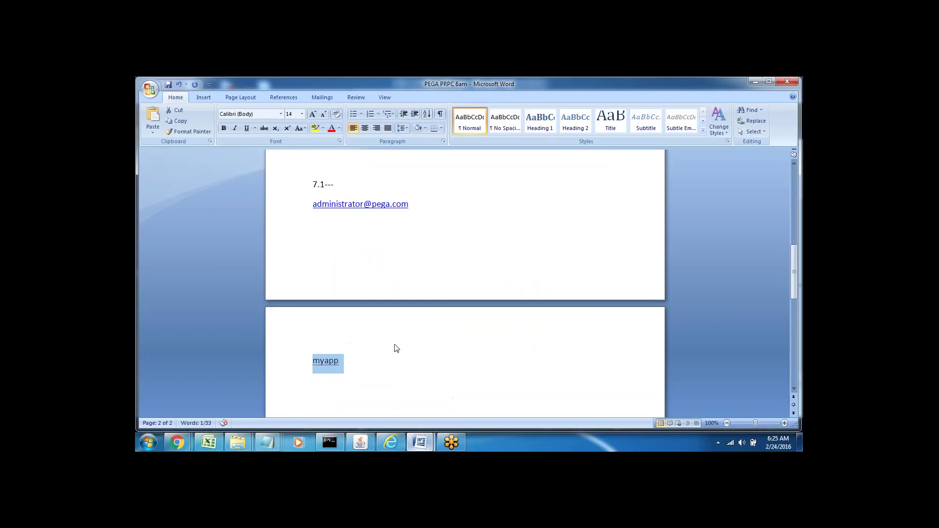
left_click(358, 366)
scroll(342, 342, "down", 3)
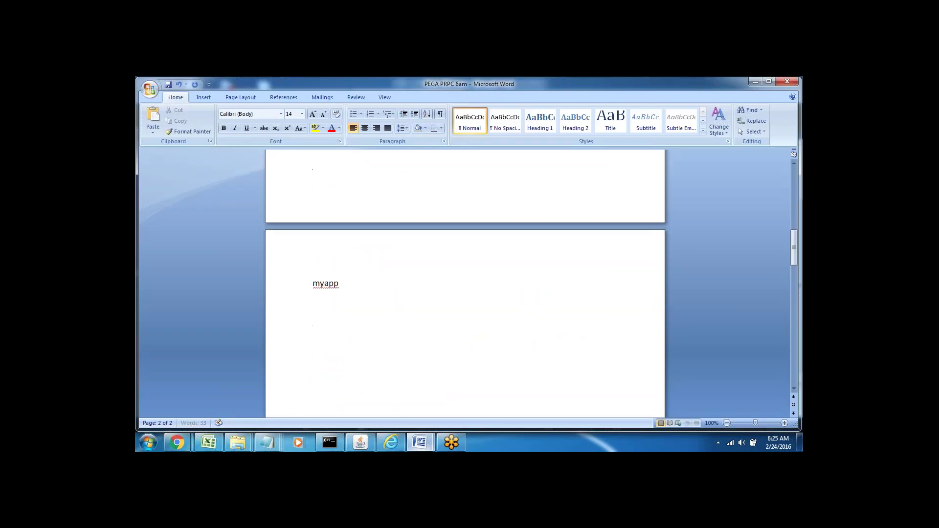
left_click(318, 310)
key("Return")
type("admin@myapp")
key("Return")
type("manager@m")
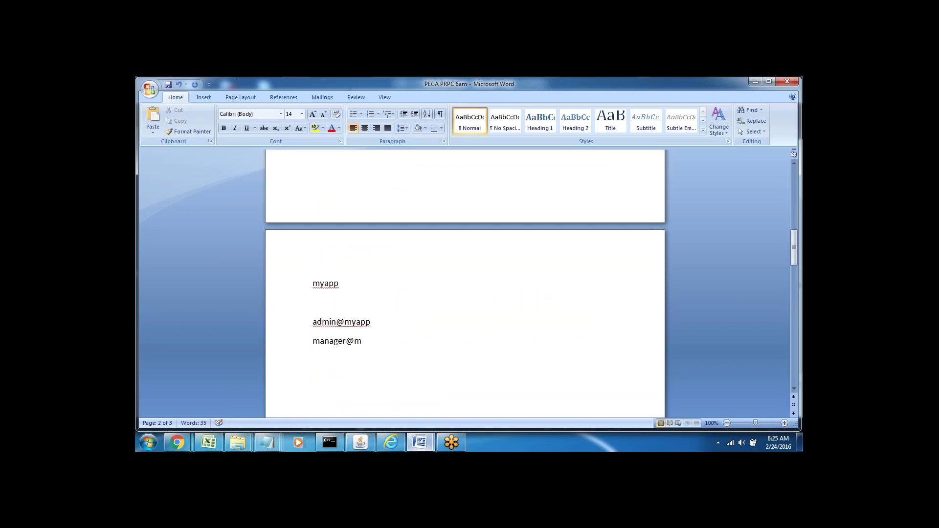
type("yapp")
key("Return")
type("user@myapp")
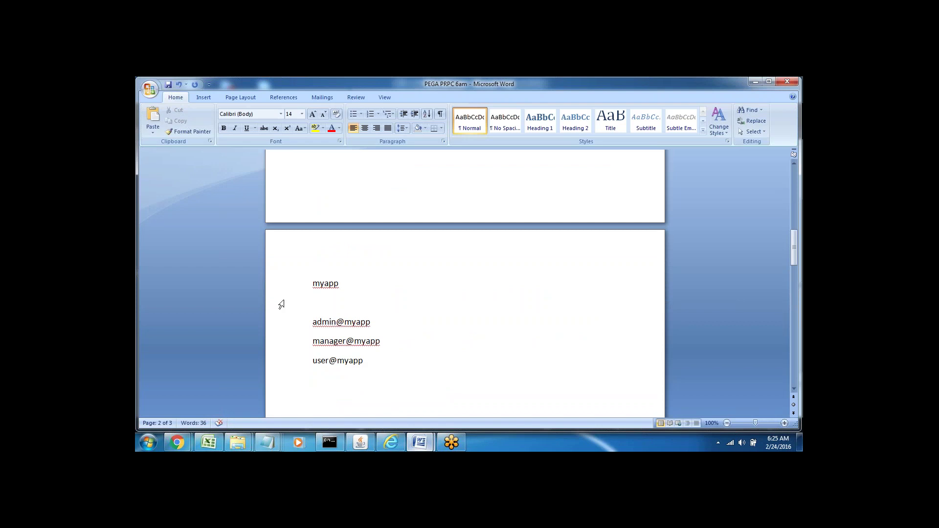
Highlight the three new logins and the word myapp while explaining them.
left_click_drag(313, 323, 368, 365)
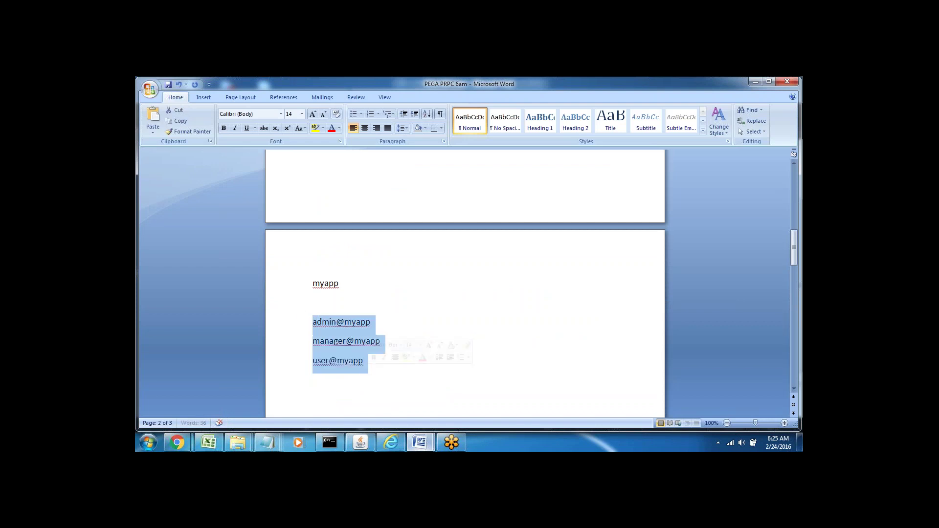
left_click(352, 374)
double_click(323, 284)
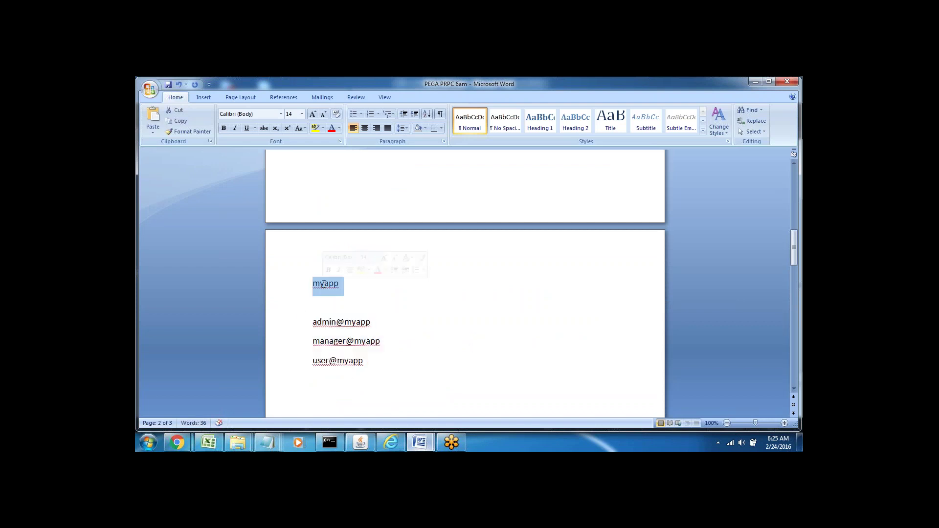
left_click(337, 296)
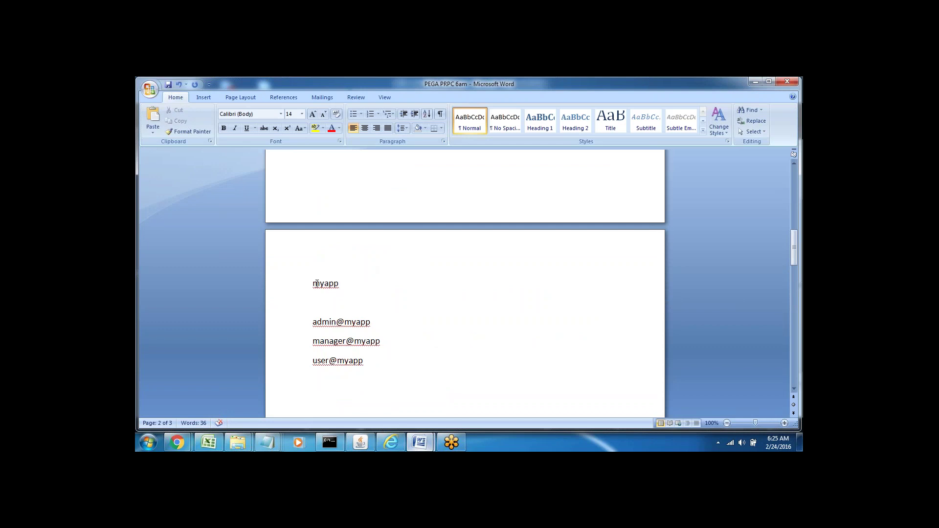
double_click(317, 284)
left_click(315, 300)
left_click_drag(349, 314, 378, 325)
Enter Myapp as the Organization in the Keane New Application form.
mouse_move(391, 441)
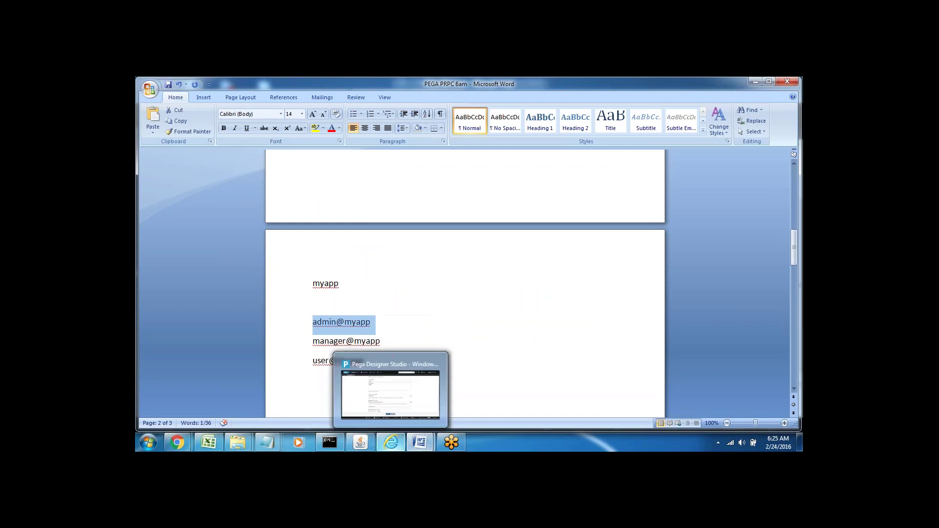
left_click(348, 401)
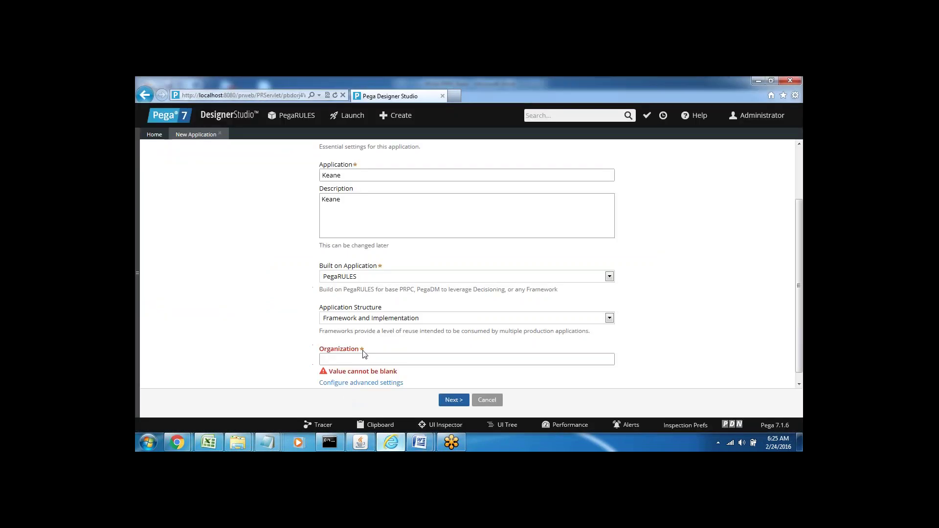
left_click(350, 358)
type("Mya")
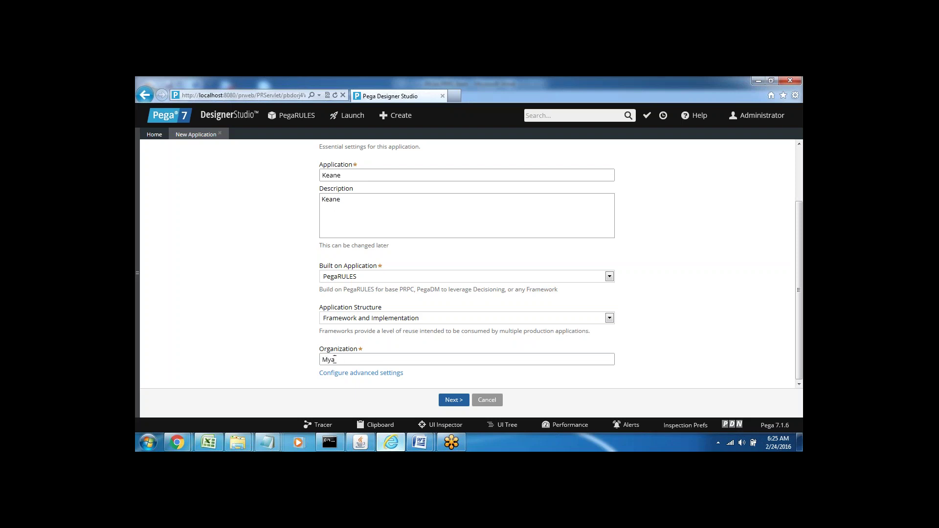
type("pp")
Bring the DCO - Application Express in 7.1 Version document forward.
triple_click(444, 374)
mouse_move(415, 442)
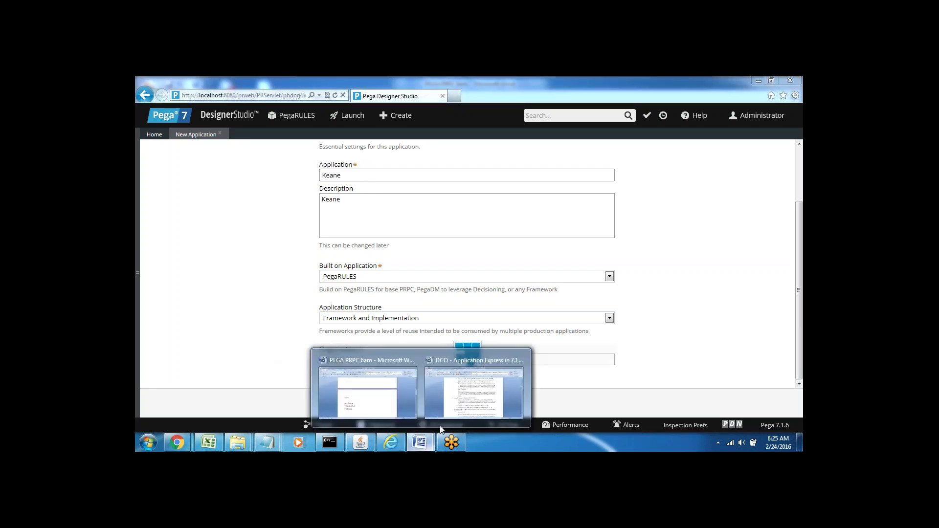
left_click(475, 389)
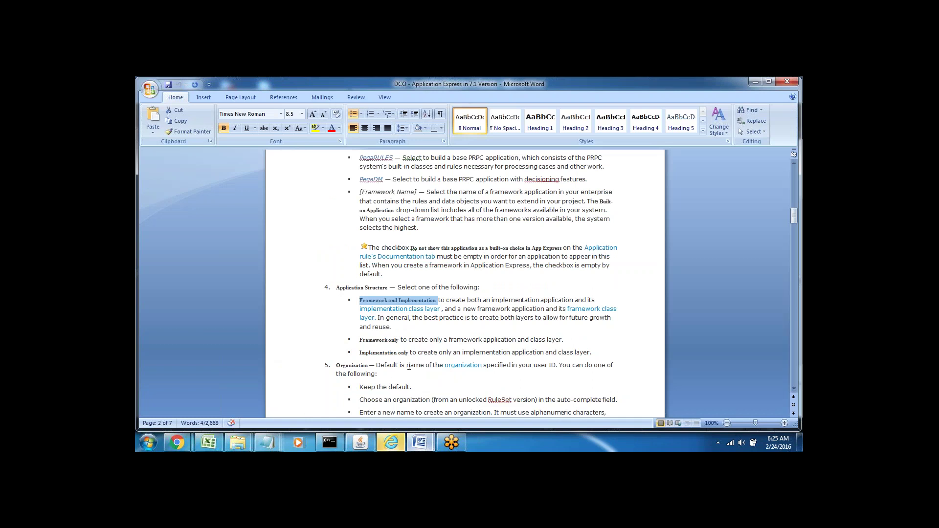
Read down through the organization short-name rules in the DCO notes.
left_click(435, 372)
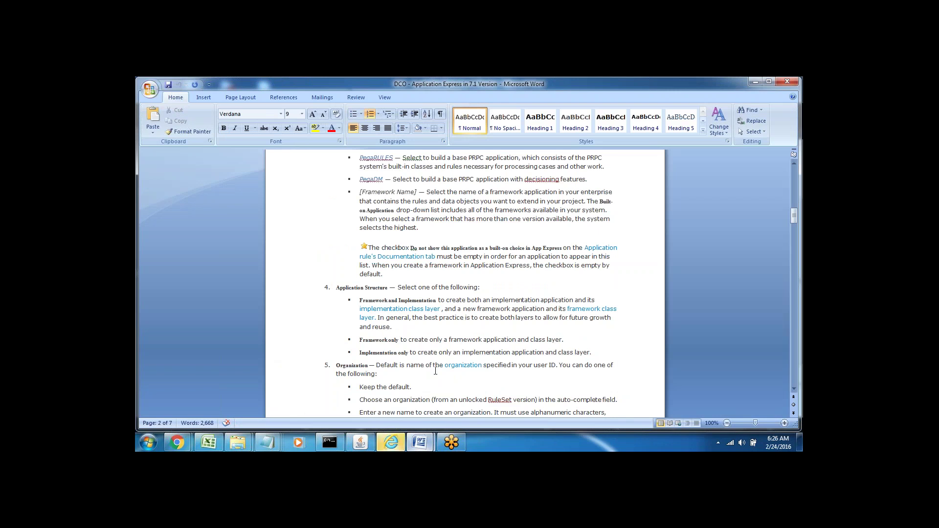
key("Down")
key("Down")
key("Down")
key("Down")
key("Down")
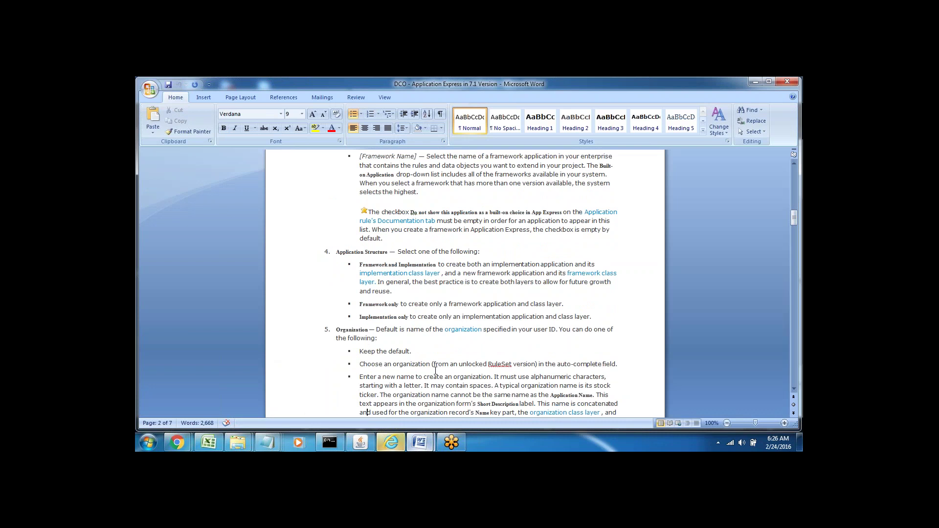
key("Down")
key("Down")
key("Down")
key("Down")
key("Down")
key("Down")
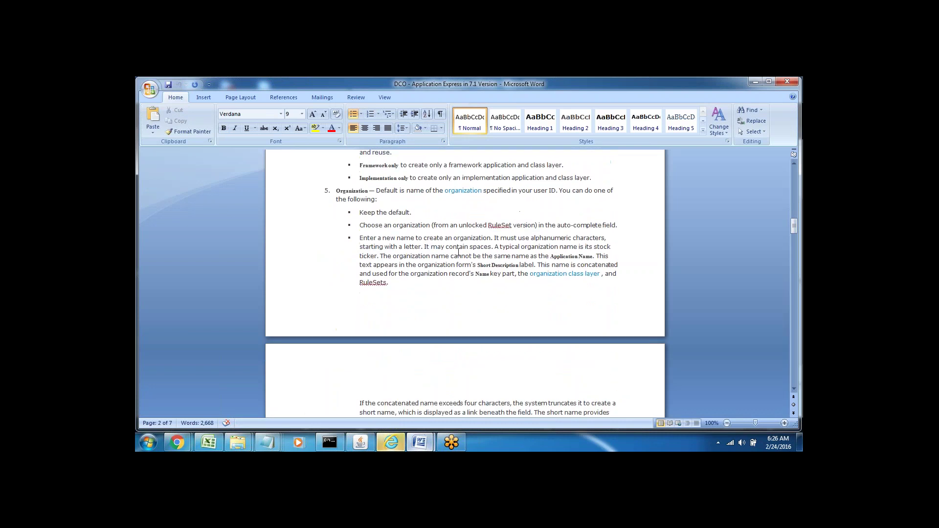
key("Down")
key("Down")
key("Down")
key("Down")
key("Down")
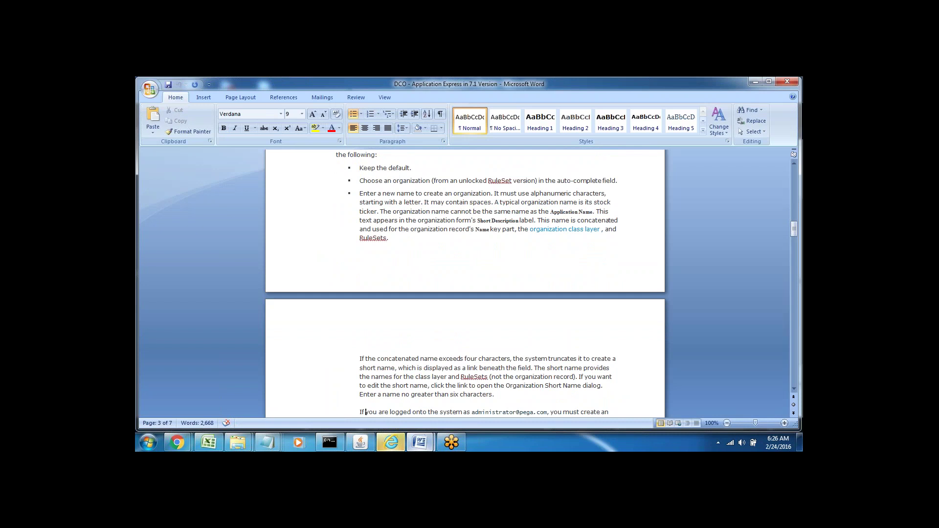
key("Down")
key("Down")
key("Down")
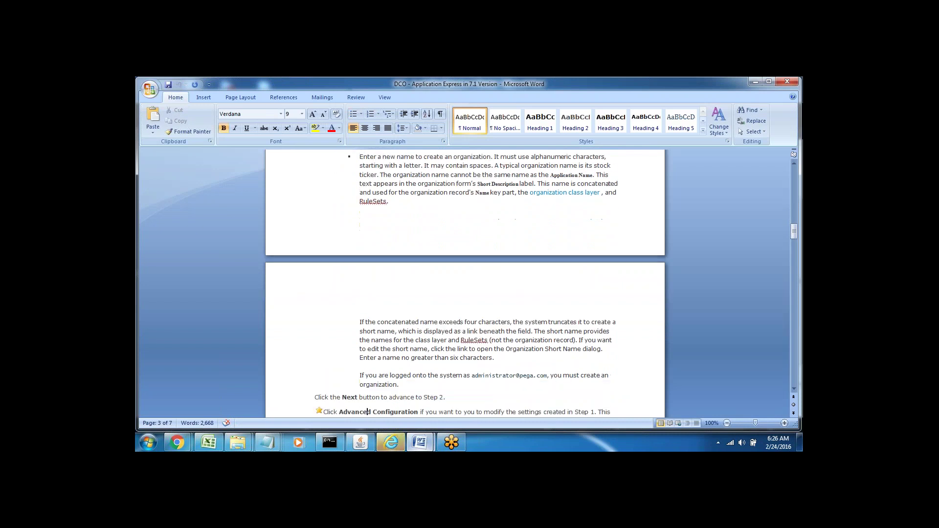
key("Down")
key("Down")
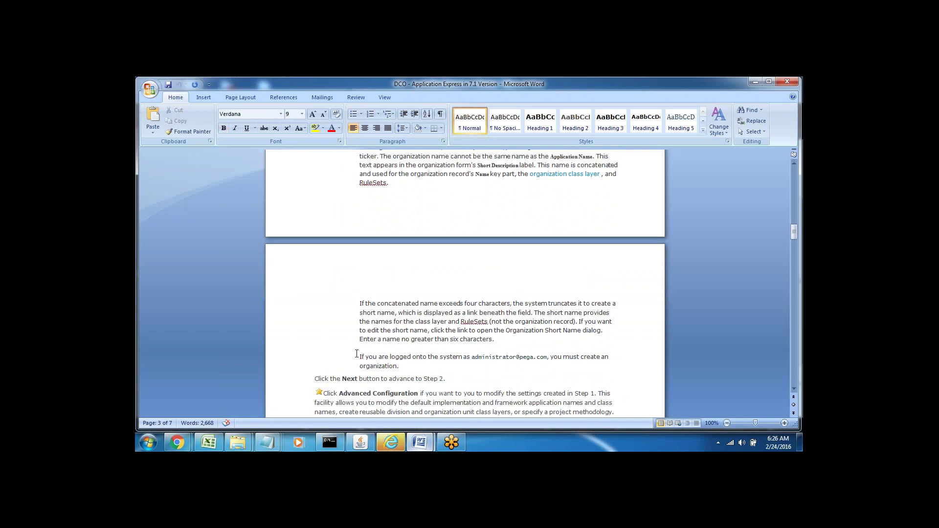
Highlight the note that the default administrator login requires creating an organization, then return to Pega.
left_click_drag(357, 354, 563, 361)
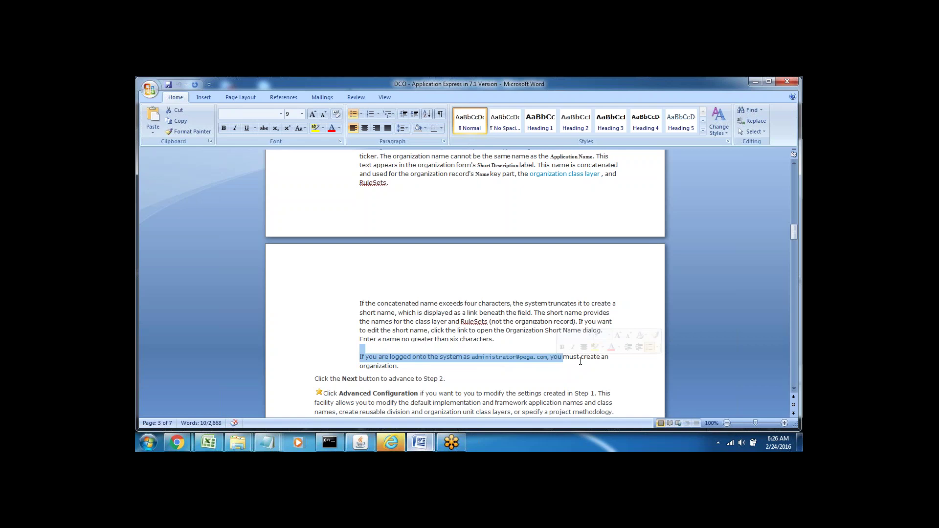
double_click(379, 367)
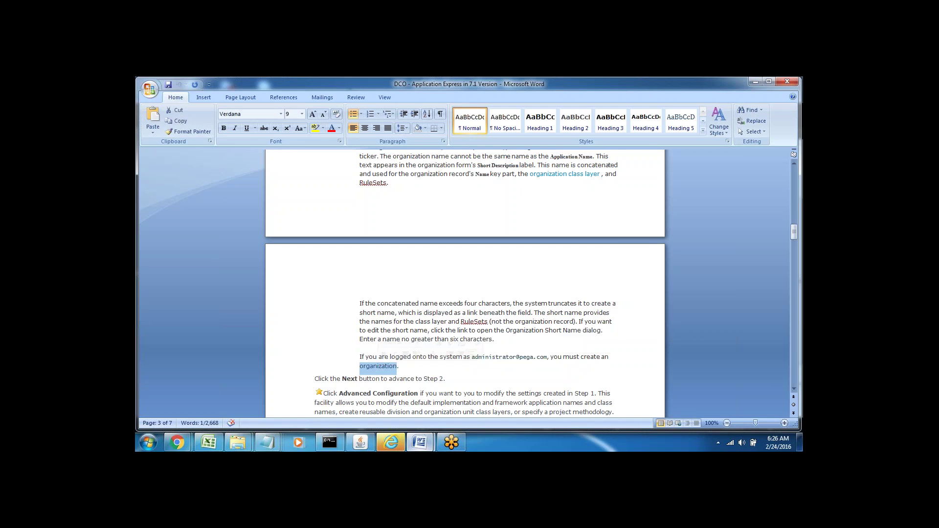
left_click(499, 365)
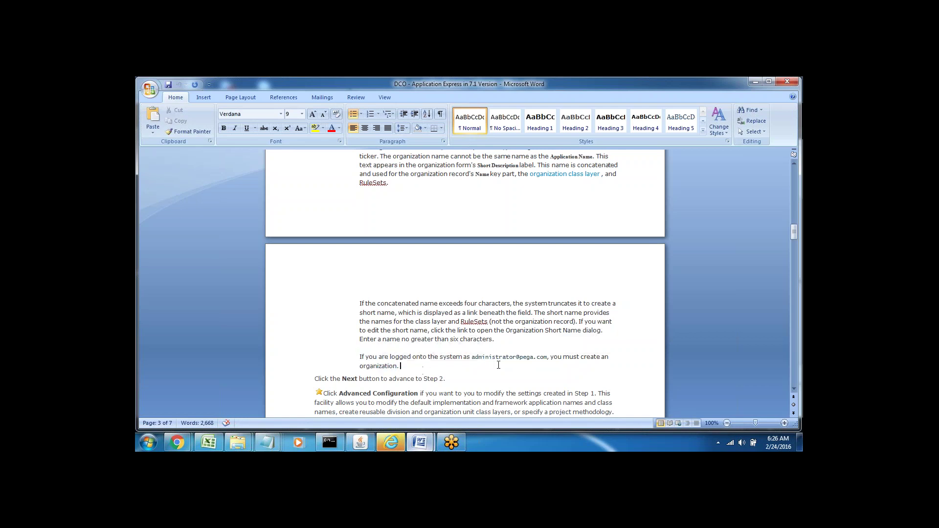
double_click(495, 360)
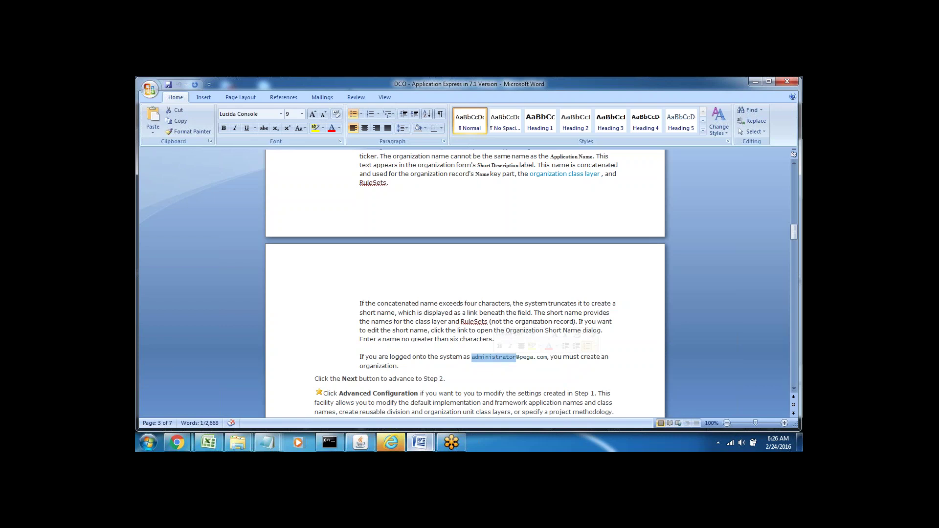
left_click_drag(520, 359, 547, 359)
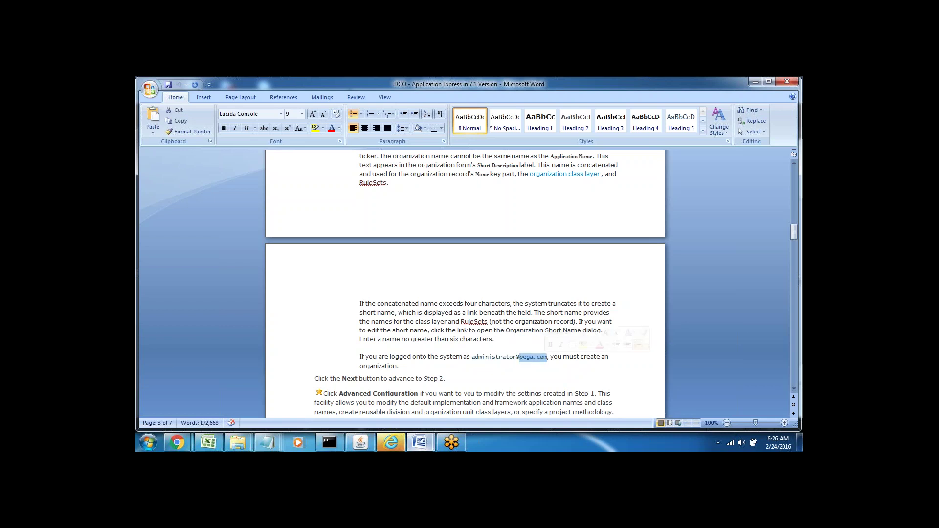
left_click(482, 374)
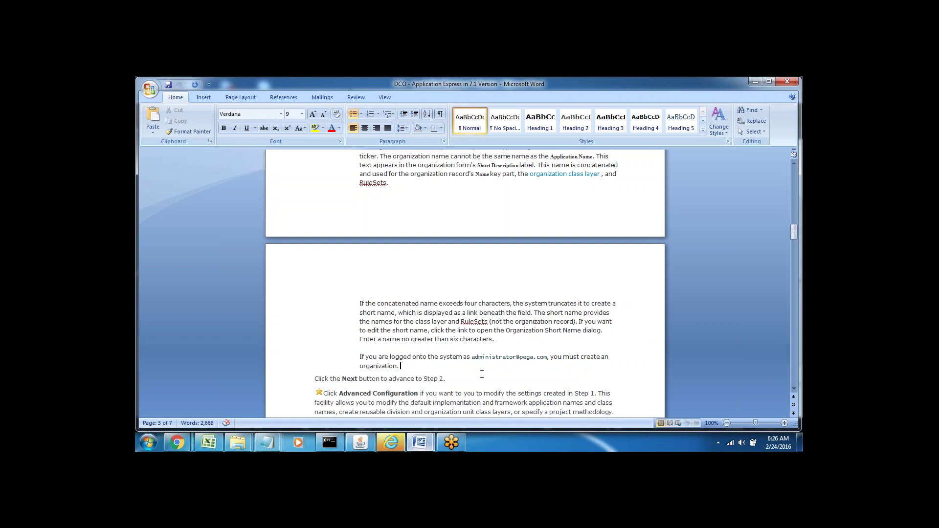
left_click(391, 442)
Open the advanced settings for the Keane application with Organization Myapp.
left_click(298, 350)
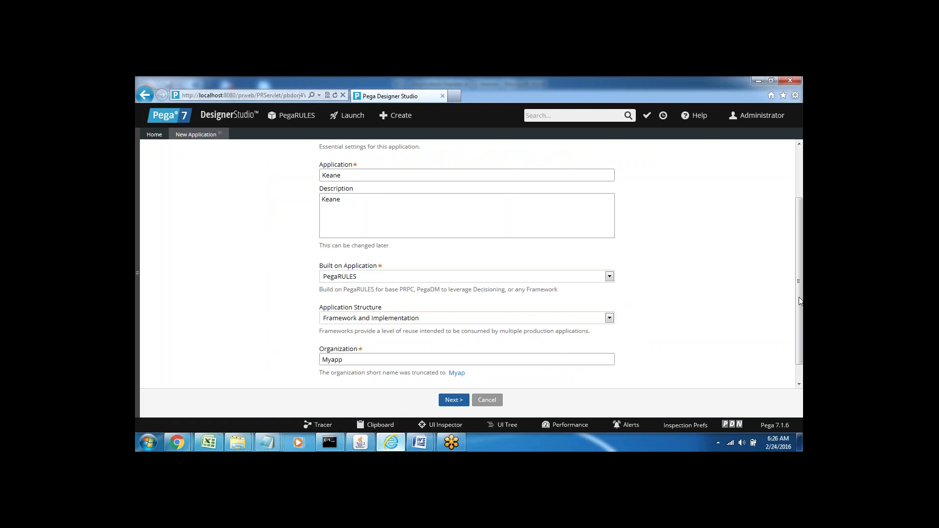
scroll(799, 298, "down", 2)
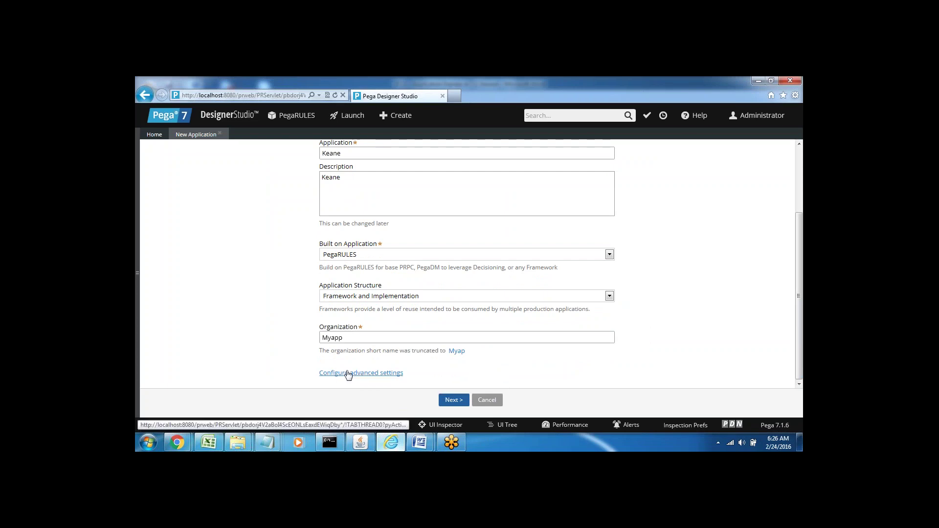
left_click(351, 375)
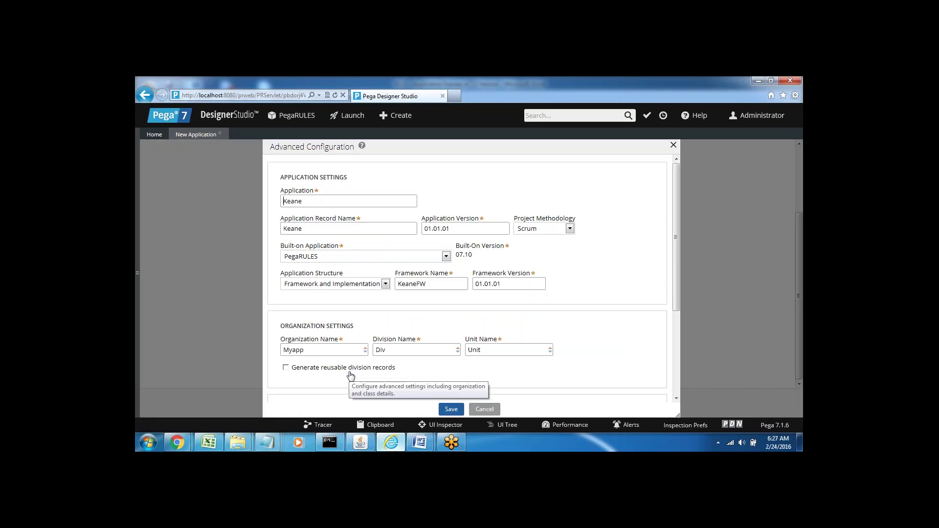
Review the application name Keane and built-on application PegaRULES in Advanced Configuration.
double_click(293, 202)
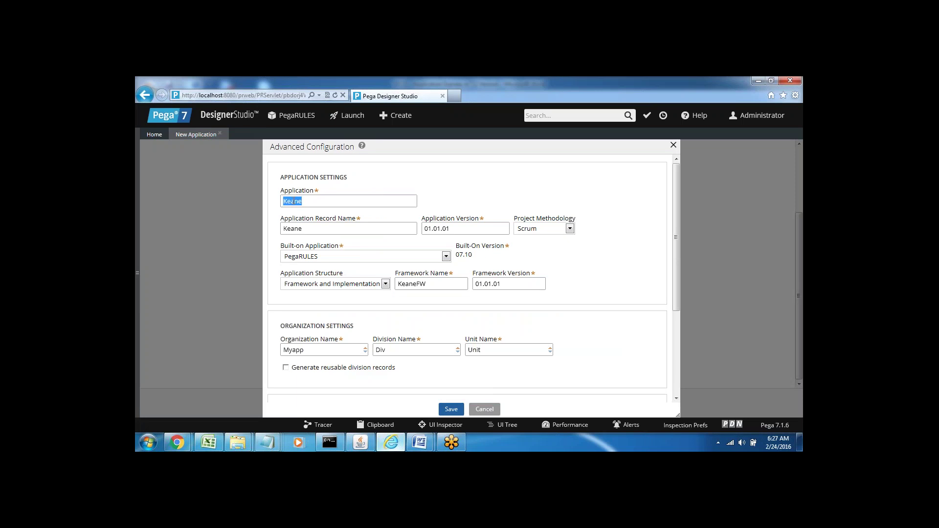
double_click(297, 229)
left_click(385, 242)
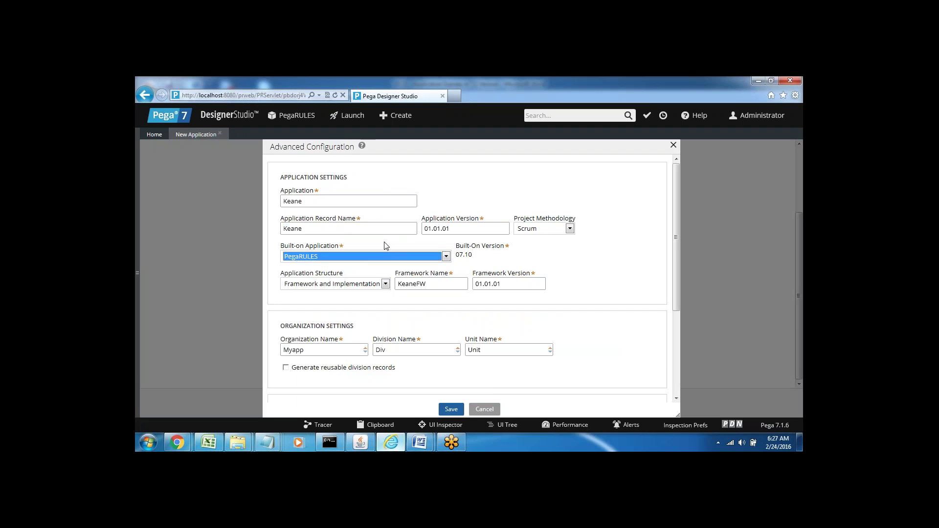
left_click(586, 252)
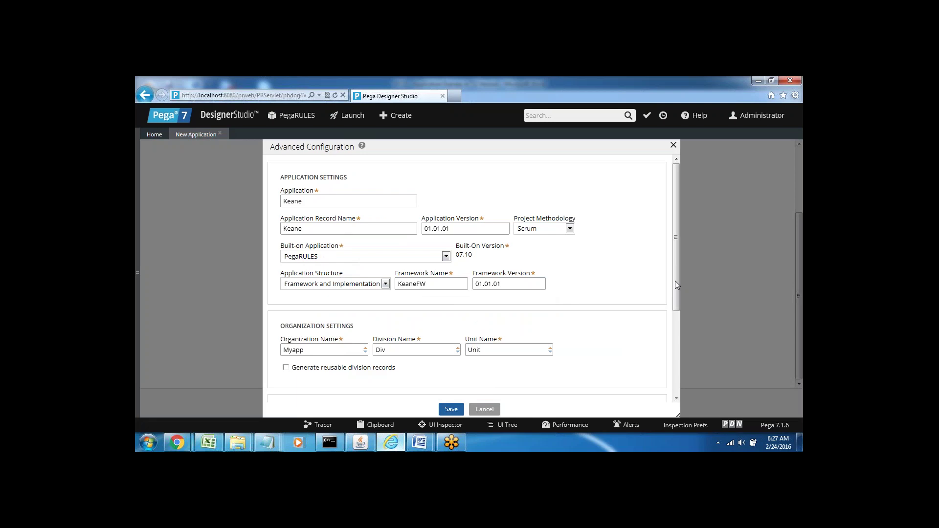
Review the Class Structure: implementation layer Myap, Keane, Work and framework class Myap-FW-KeaneFW-Work.
left_click_drag(677, 285, 686, 346)
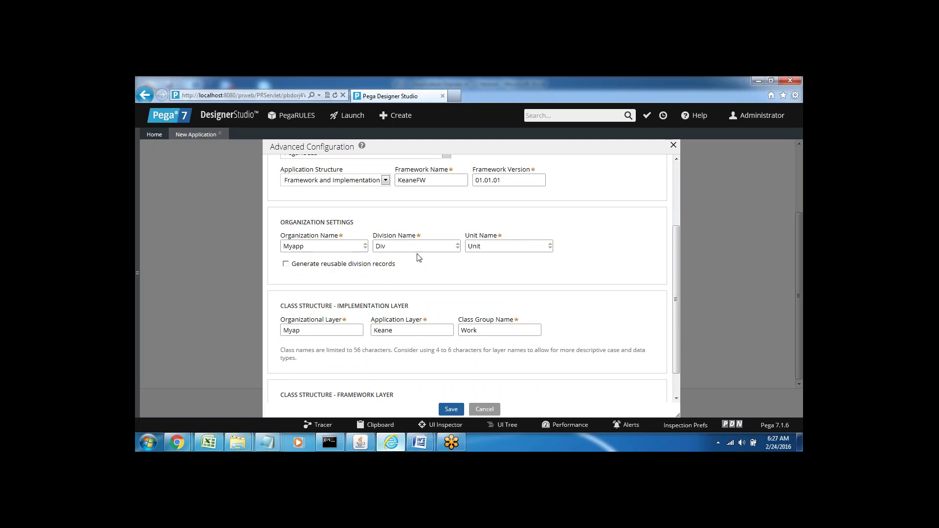
double_click(316, 306)
left_click_drag(676, 275, 676, 298)
left_click(408, 343)
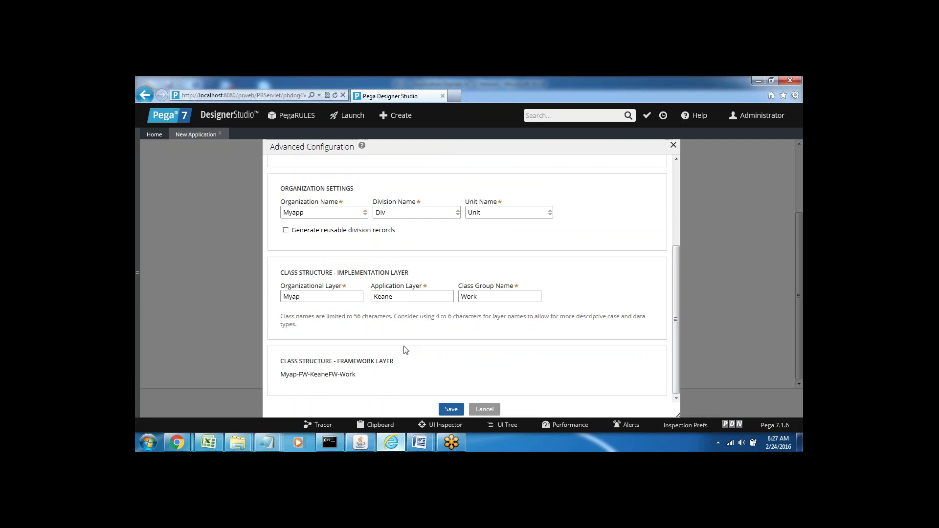
triple_click(290, 273)
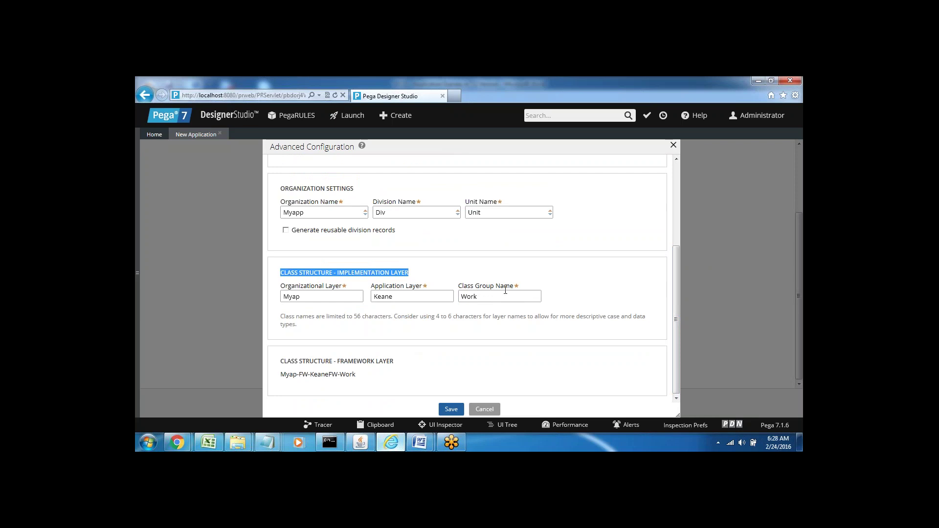
left_click(423, 270)
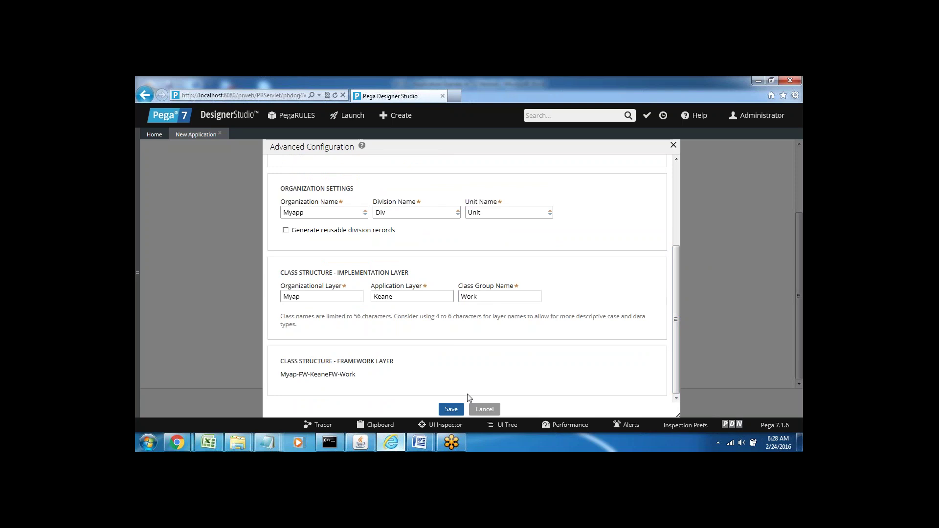
Save the advanced configuration and review Application Settings showing Organization Myapp, short name Myap.
left_click(449, 411)
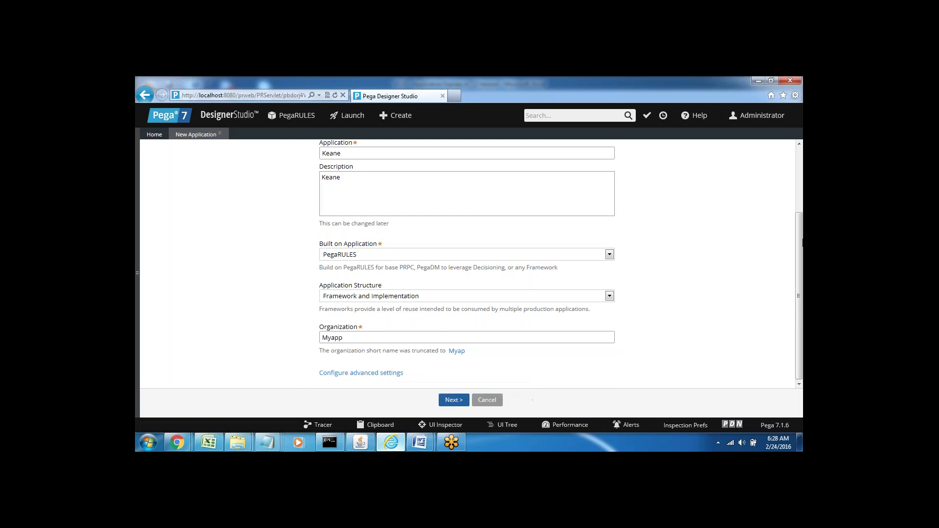
left_click_drag(800, 250, 794, 206)
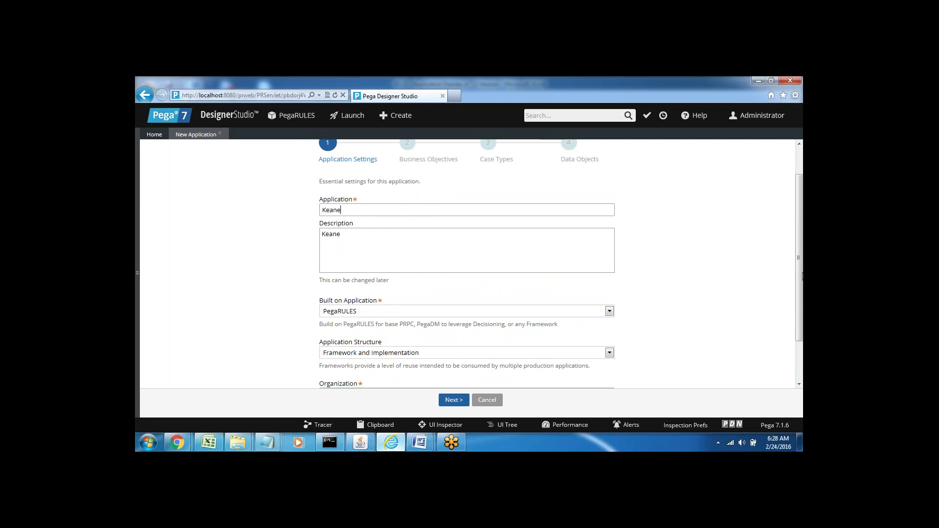
scroll(417, 318, "down", 3)
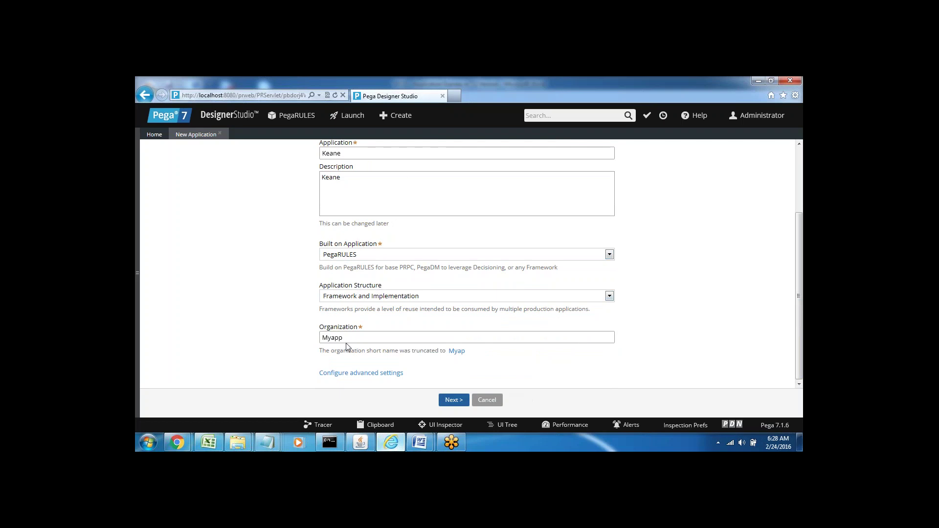
Enter two business objectives for Keane: 'New App' and 'Automate the code'.
left_click(451, 401)
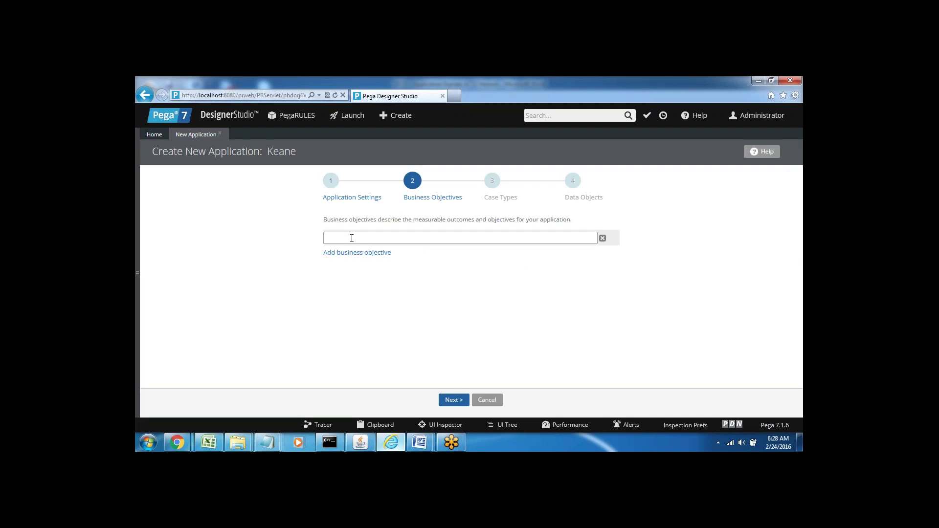
type("New App")
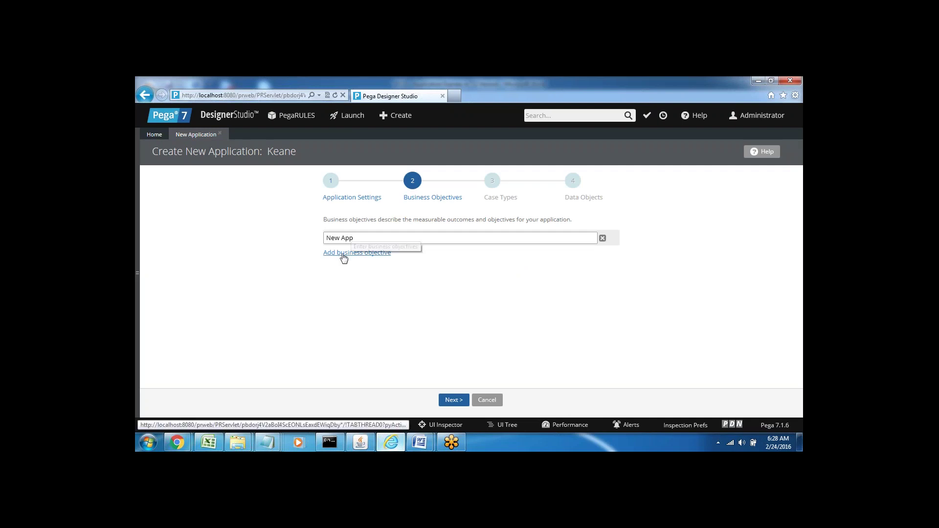
left_click(344, 254)
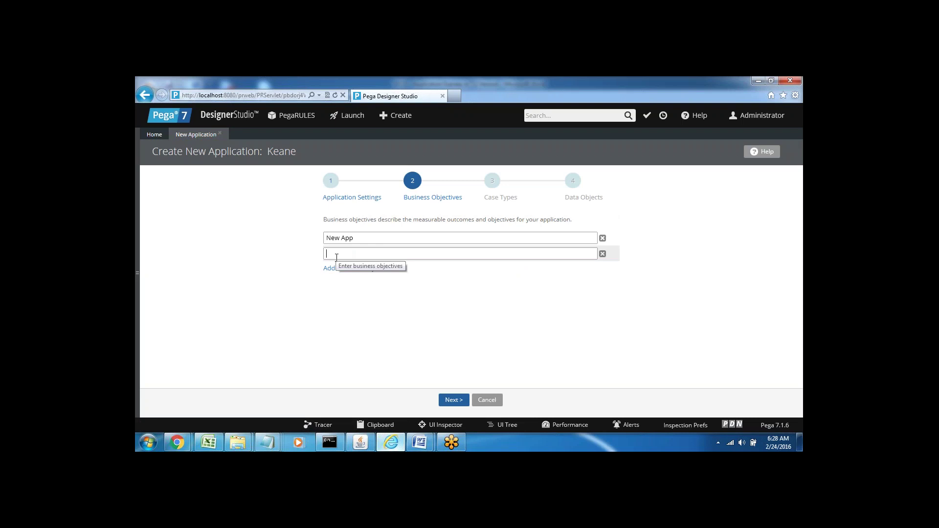
type("Automate ")
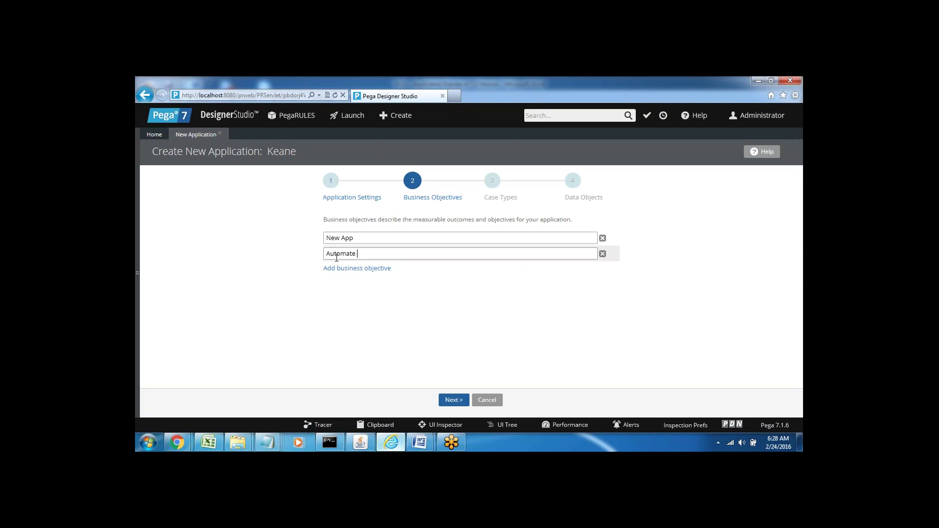
type("the code")
Advance the Keane wizard to step 3, Case Types.
left_click(450, 402)
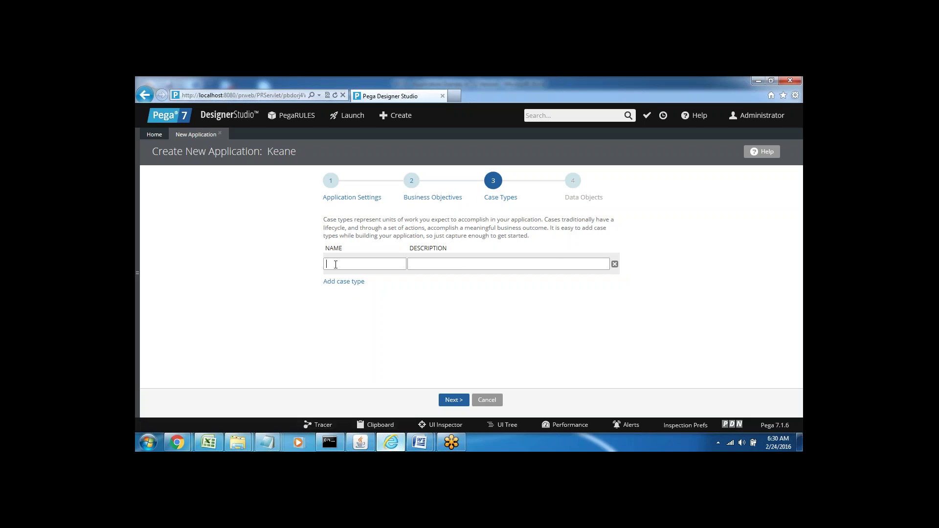
Add case types Bank, PayTM and Sample, each with a matching description.
type("Bank")
double_click(432, 266)
left_click(441, 277)
left_click(336, 284)
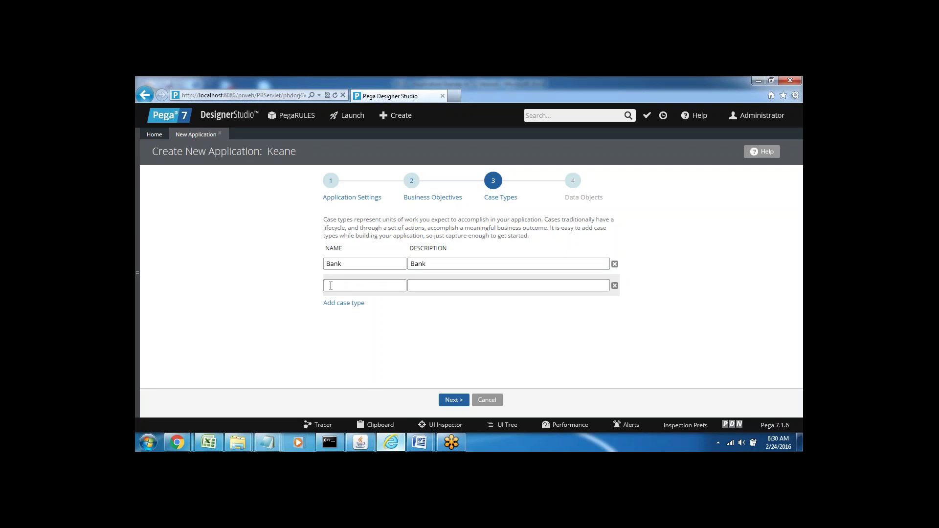
type("PayTM")
left_click(411, 285)
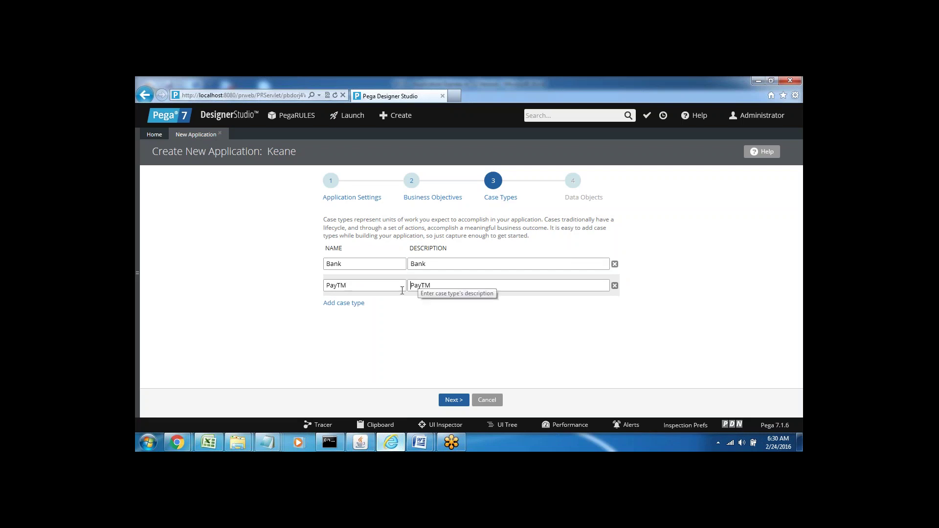
left_click(345, 304)
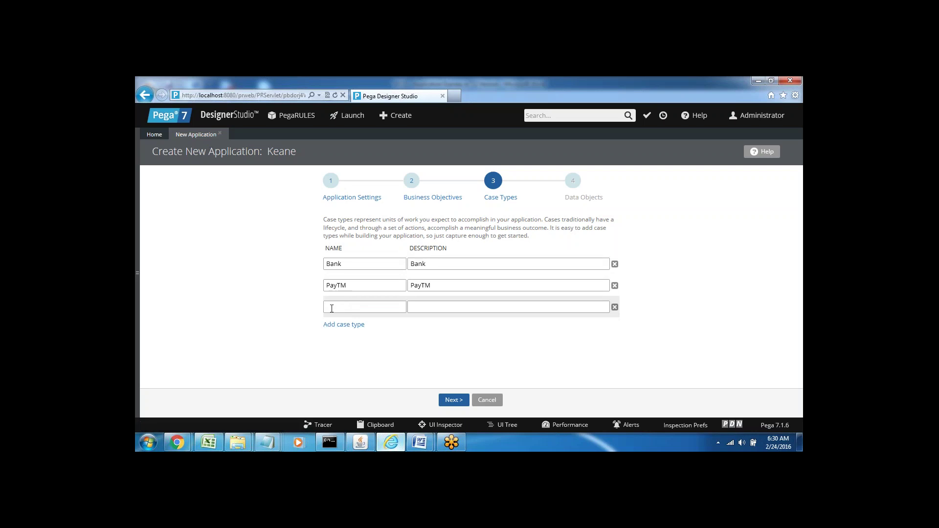
type("Sample")
left_click(427, 308)
Highlight the Bank, PayTM and Sample case type names to review them.
double_click(333, 264)
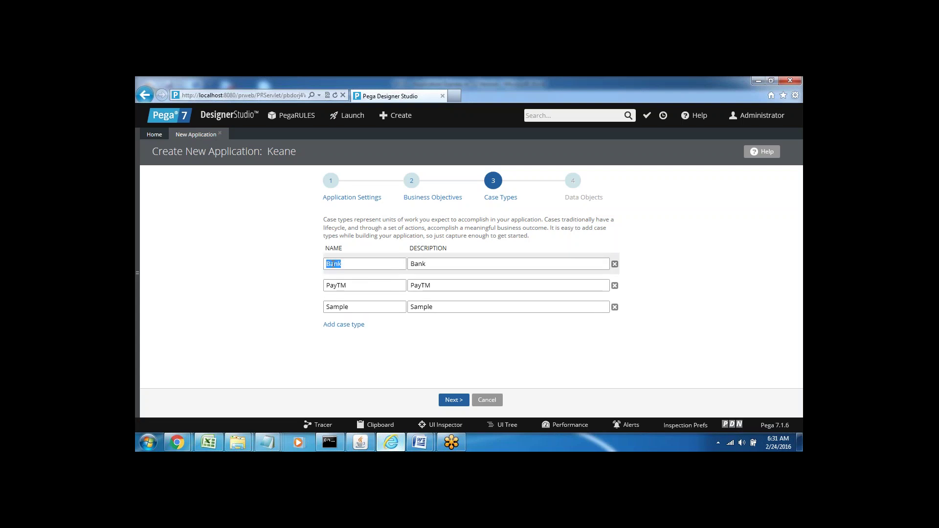
double_click(337, 286)
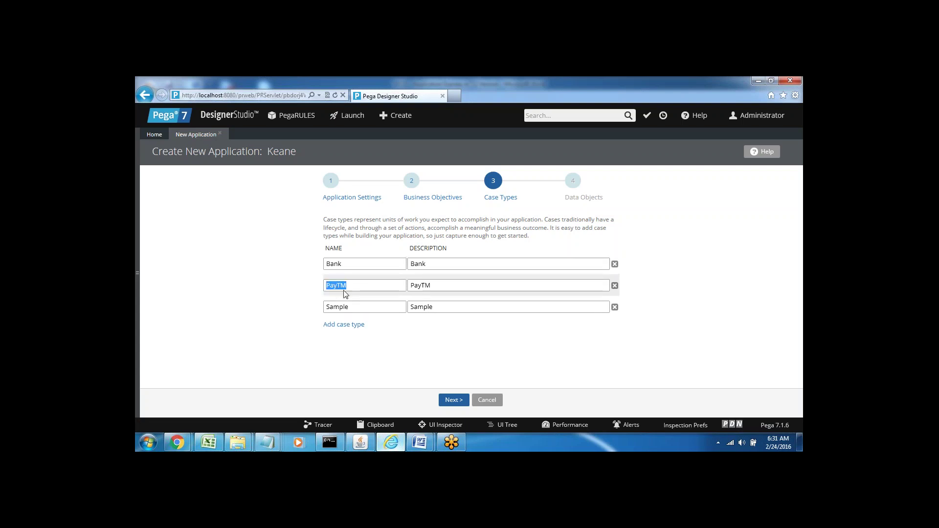
double_click(337, 308)
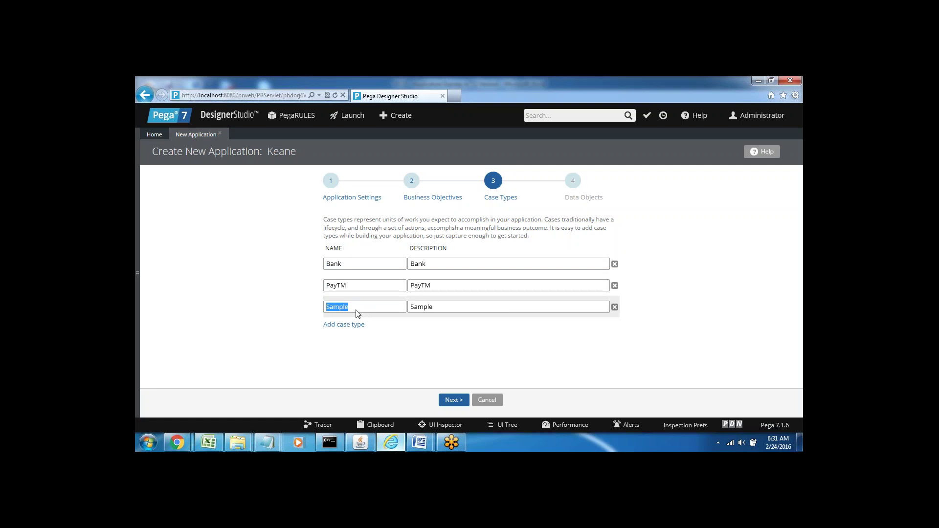
left_click(356, 314)
double_click(334, 308)
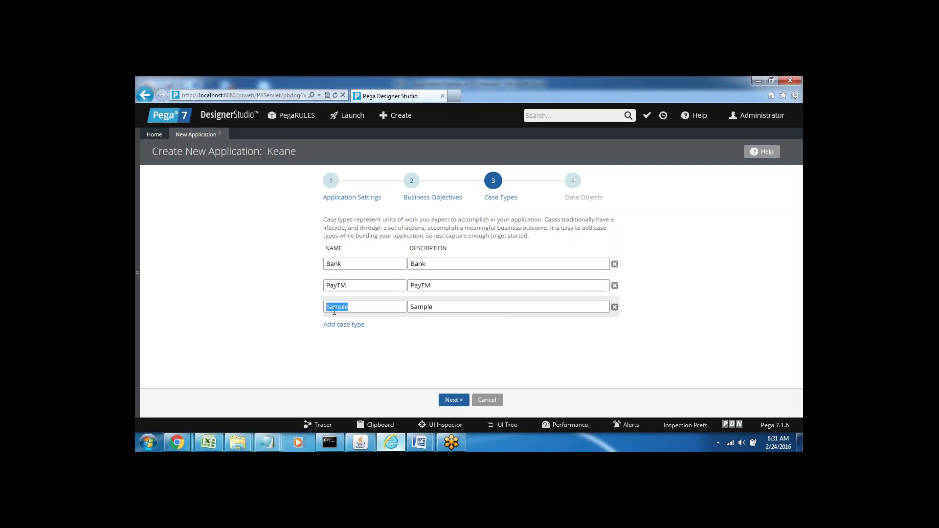
left_click(380, 351)
Move on to the Data Objects step and open the Designer Studio menu.
left_click(454, 401)
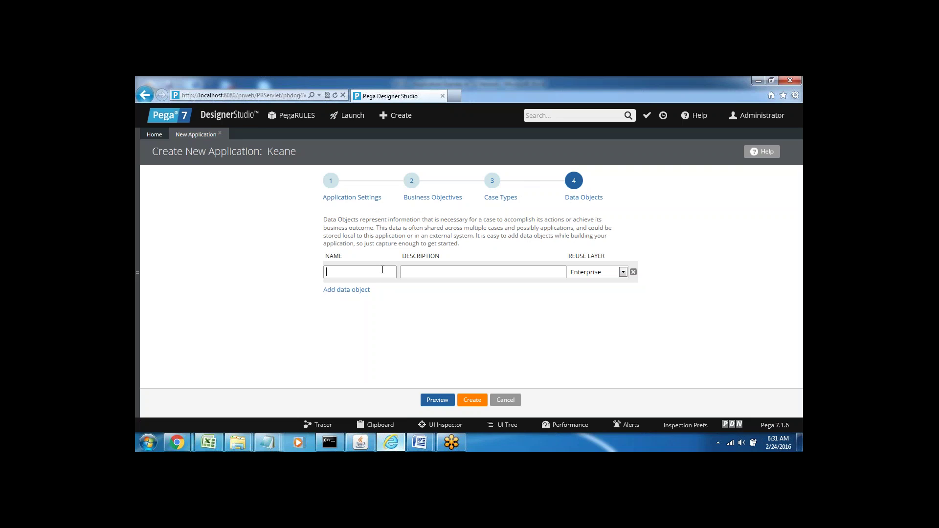
left_click(222, 117)
Create the Keane application, leaving the Data Objects row empty.
left_click(472, 405)
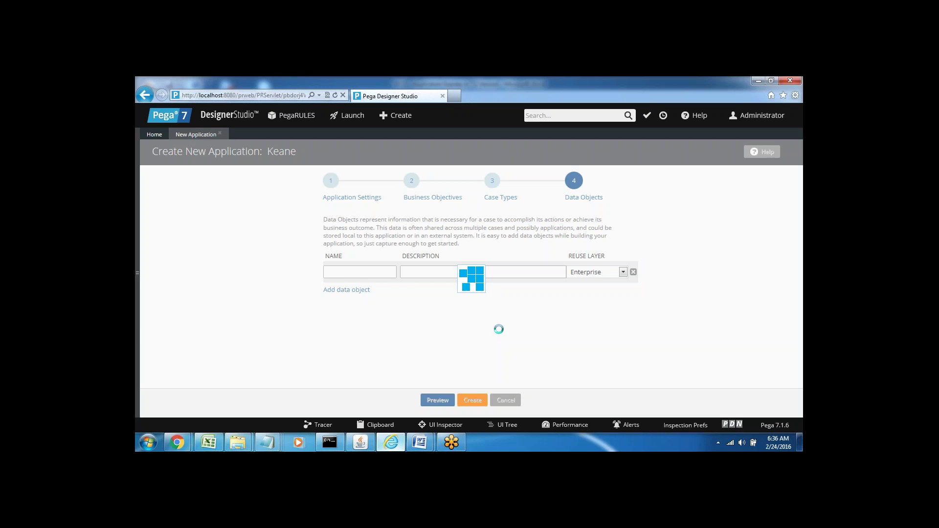
mouse_move(424, 446)
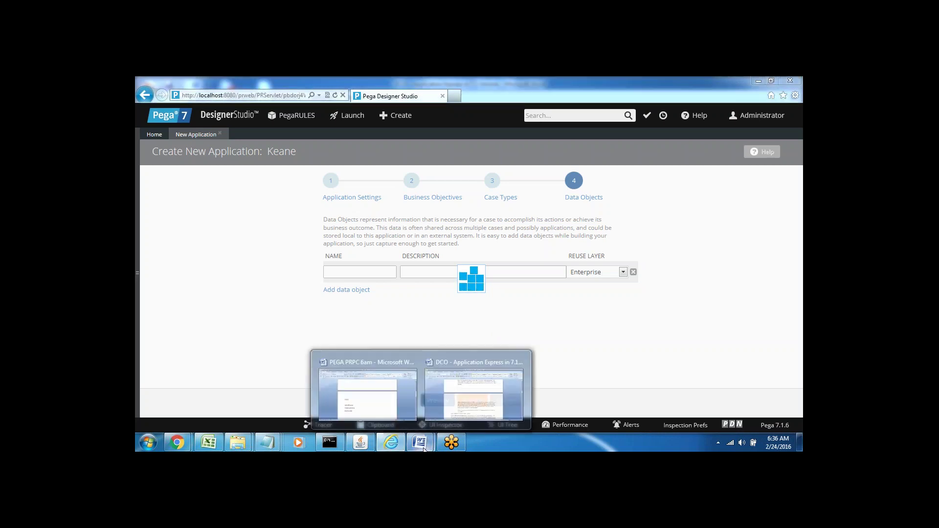
left_click(376, 391)
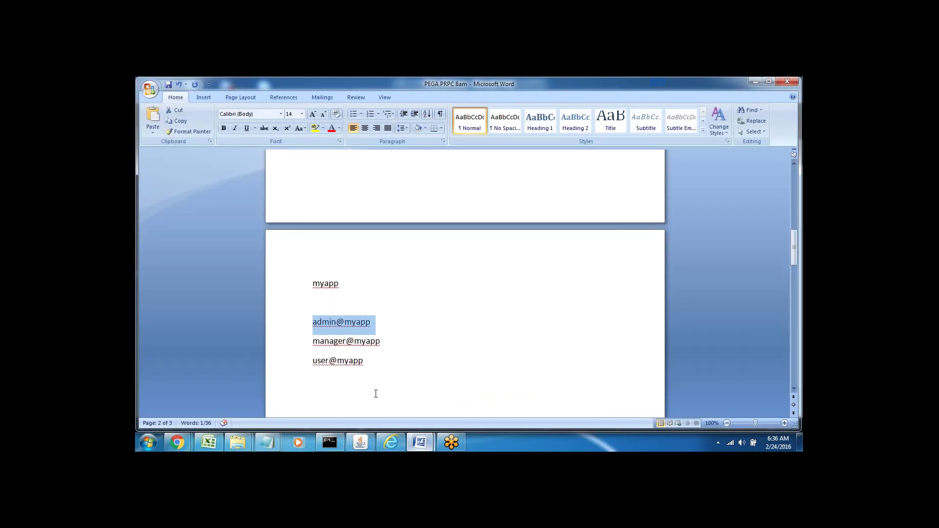
left_click(427, 362)
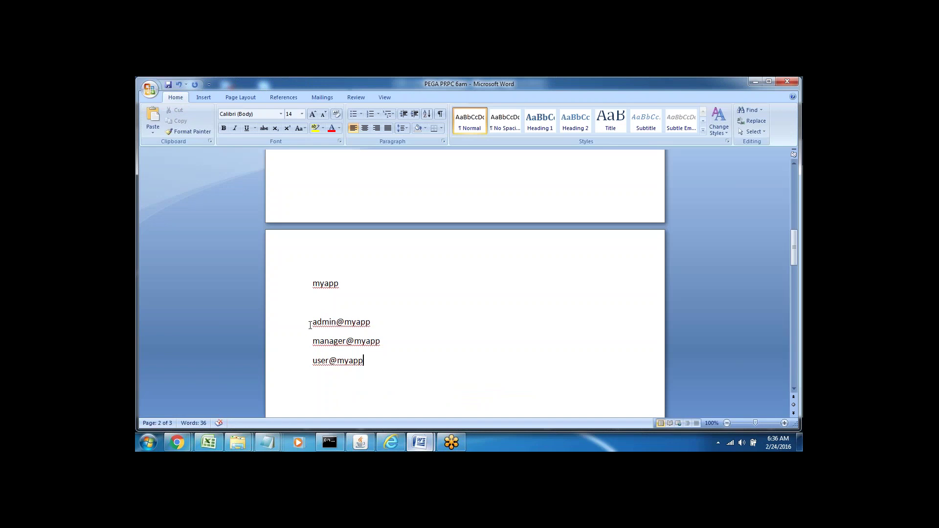
left_click_drag(310, 325, 375, 361)
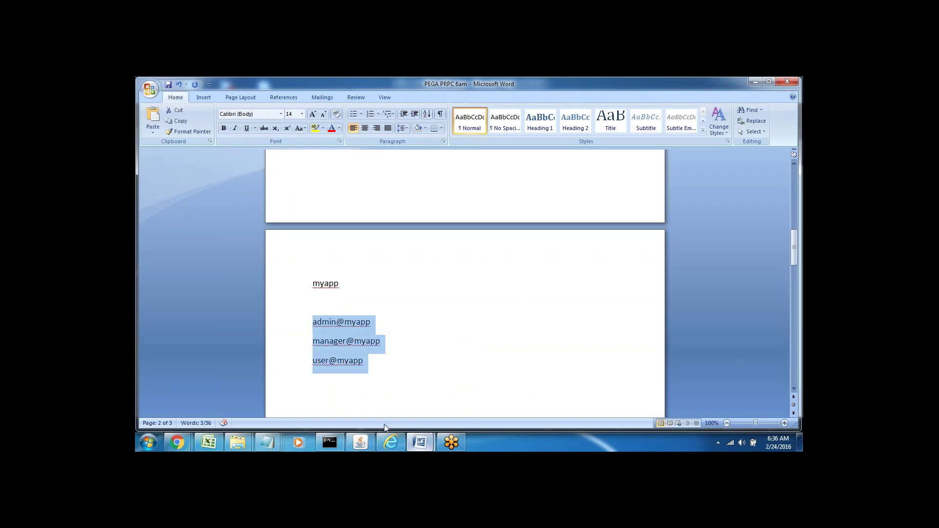
left_click(390, 447)
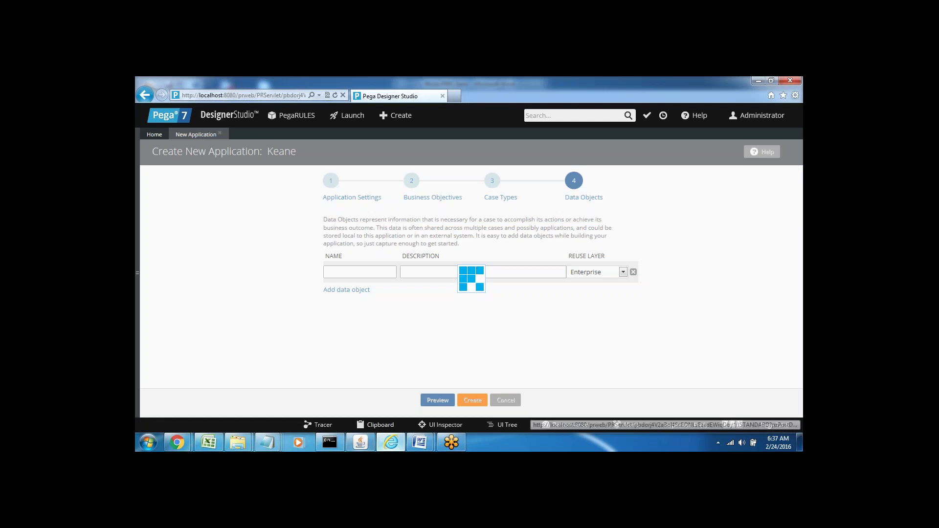
Minimize the server console to reveal the Keane application-created confirmation page.
left_click(361, 442)
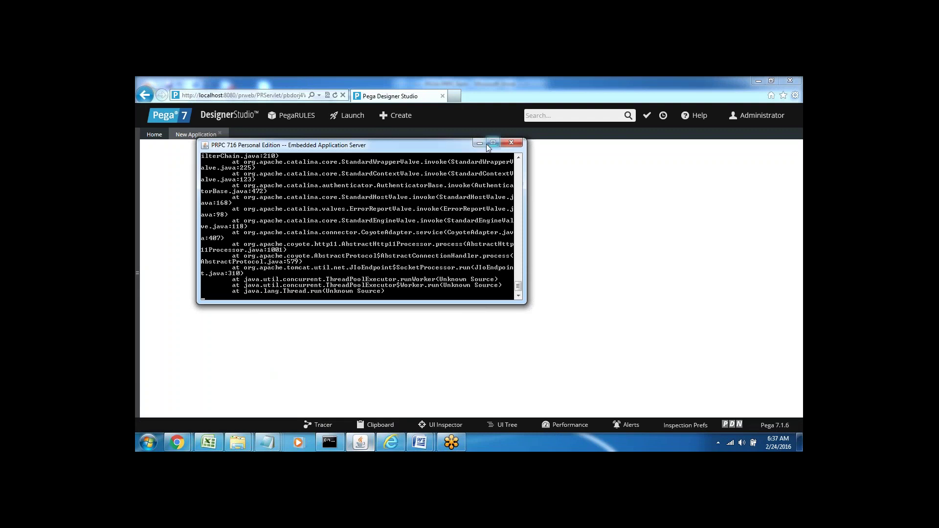
left_click(479, 143)
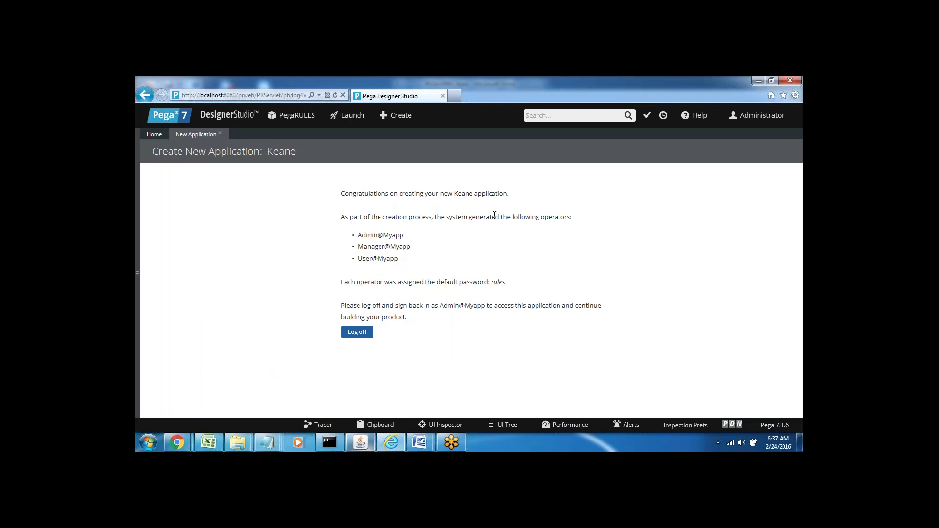
Highlight the generated admin, manager and user operator IDs and the default password.
double_click(551, 216)
left_click(552, 242)
left_click_drag(360, 231, 405, 236)
left_click(428, 254)
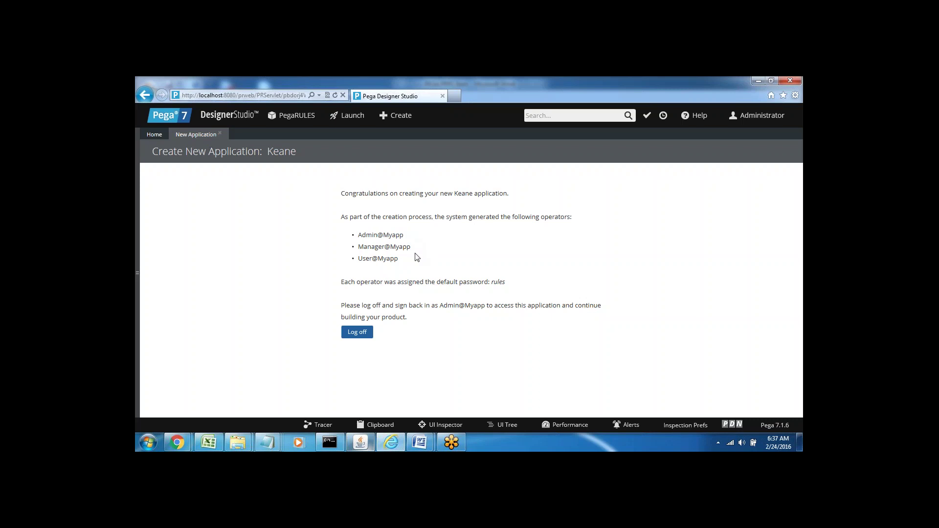
double_click(367, 247)
left_click(371, 259)
double_click(382, 260)
left_click(387, 265)
double_click(496, 283)
left_click(380, 307)
Point out the admin operator ID and default password again, then log off.
left_click_drag(441, 306, 490, 304)
double_click(361, 235)
left_click(374, 246)
left_click_drag(357, 235, 404, 236)
double_click(497, 282)
double_click(369, 235)
left_click_drag(358, 247, 398, 259)
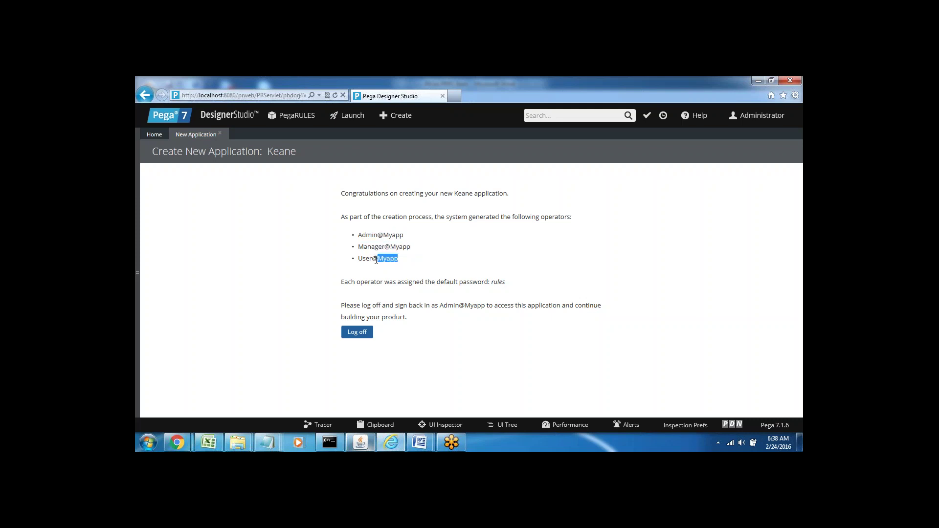
double_click(497, 283)
left_click(508, 288)
left_click(356, 337)
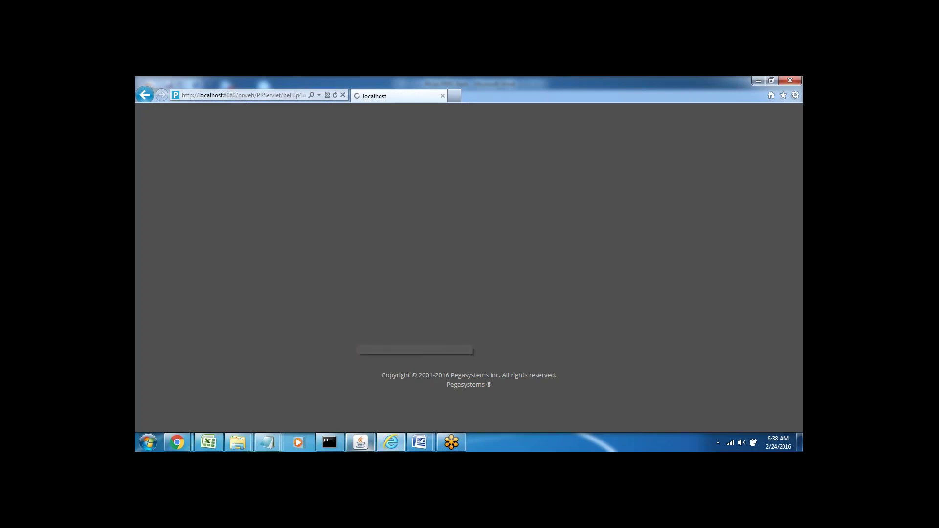
Log in as the generated Keane admin operator with its default password.
type("admi")
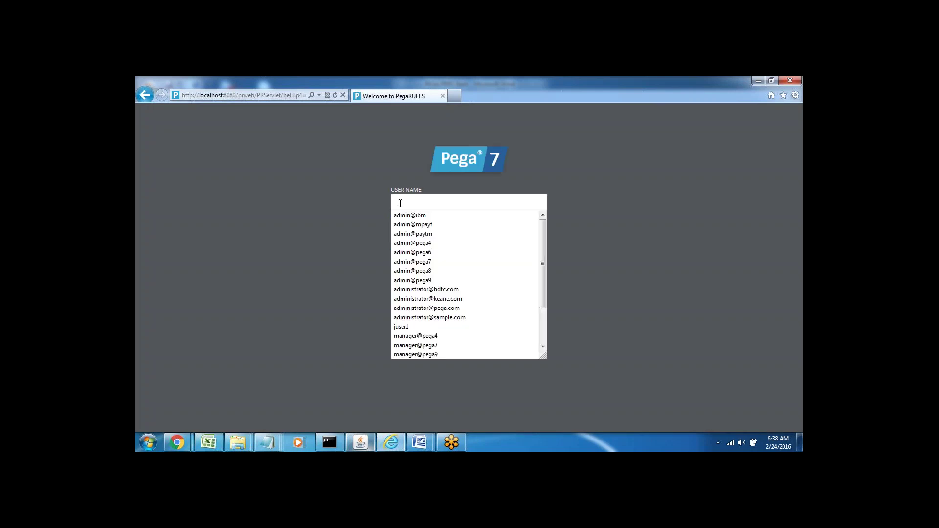
type("n")
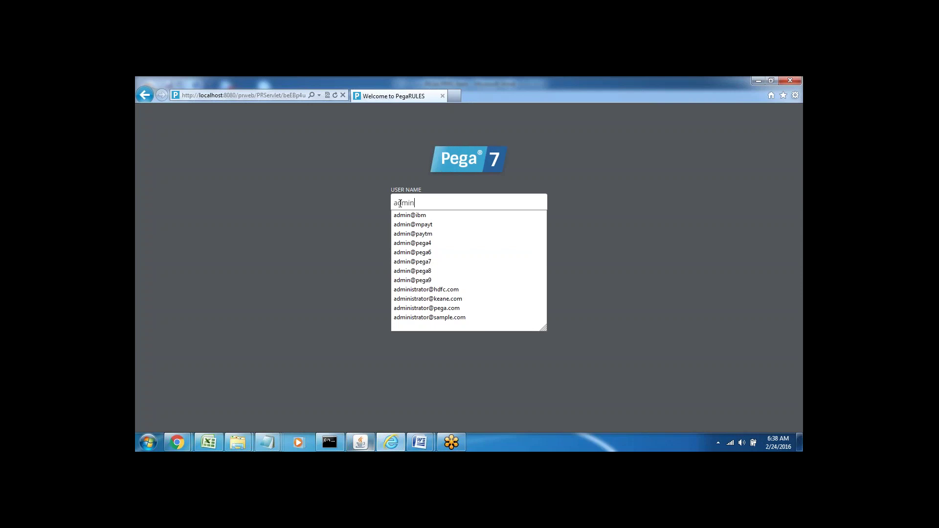
type("@mya")
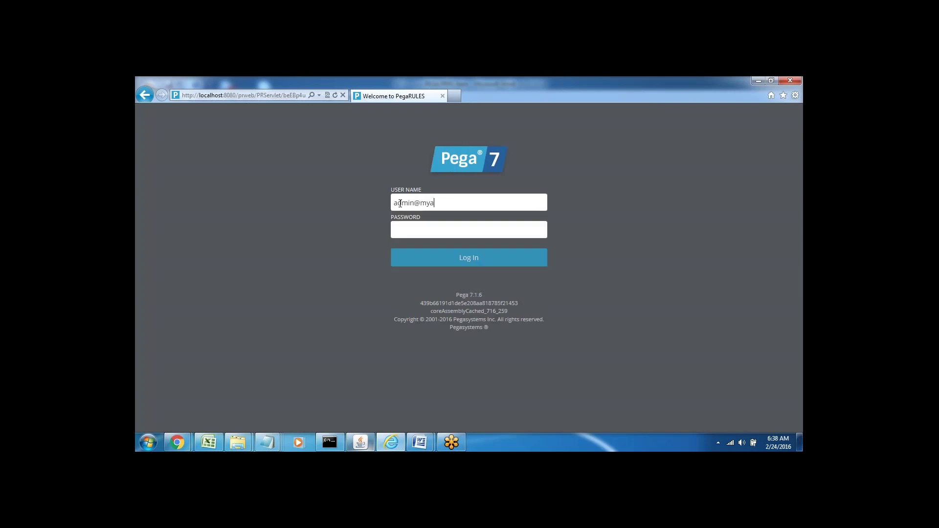
type("pp")
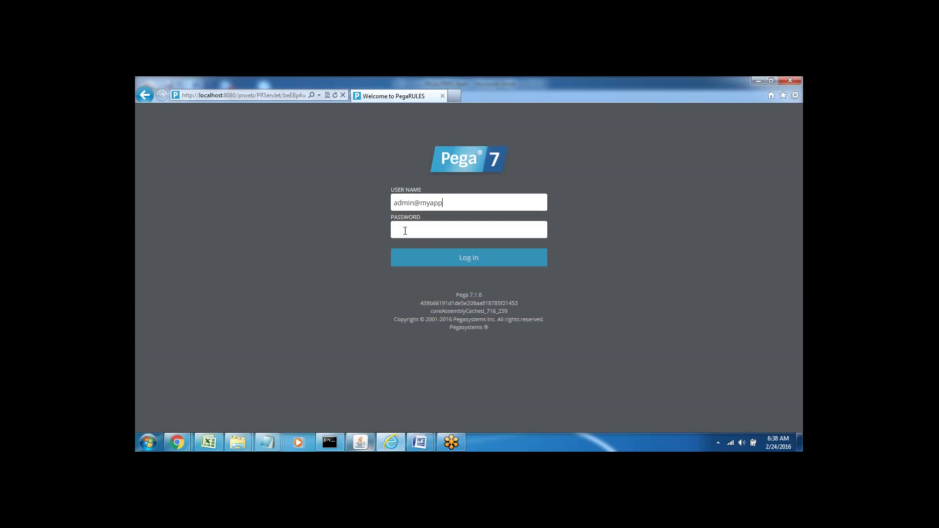
left_click(405, 231)
type("••")
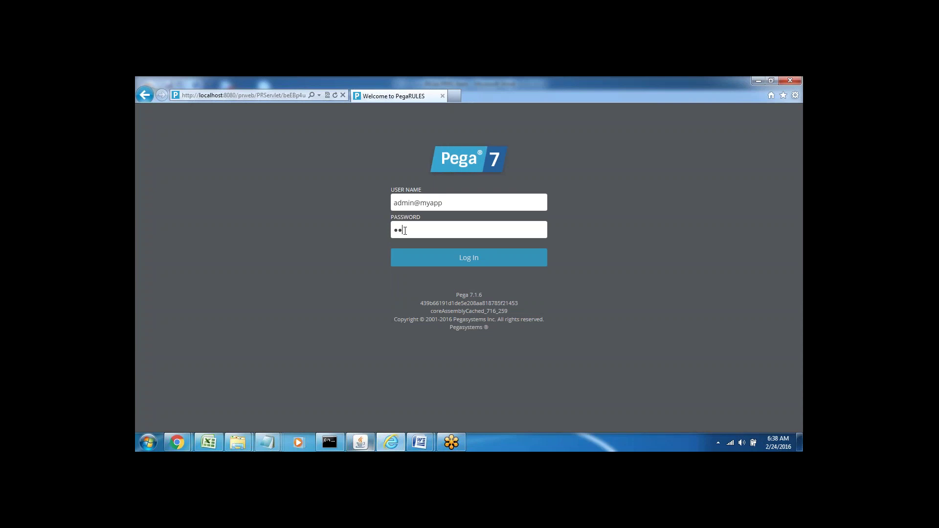
type("•••")
left_click(465, 258)
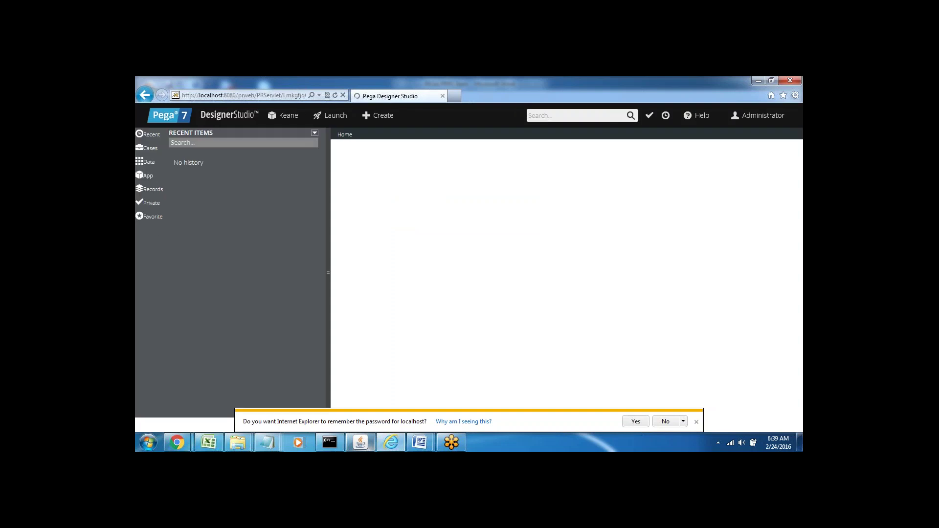
Let Internet Explorer remember the admin operator's login password.
left_click(636, 422)
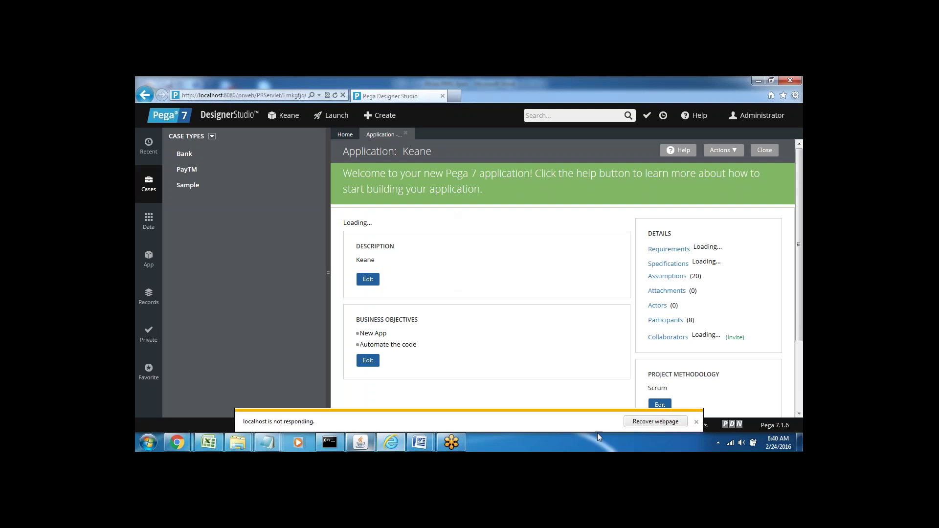
Dismiss the not-responding notice and open the PayTM case type, then preview Word windows.
left_click(697, 422)
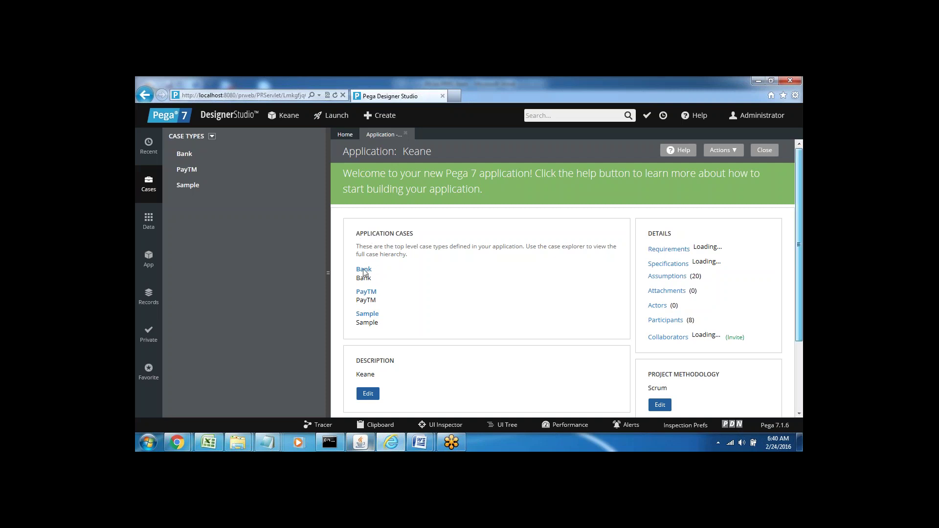
scroll(376, 364, "down", 2)
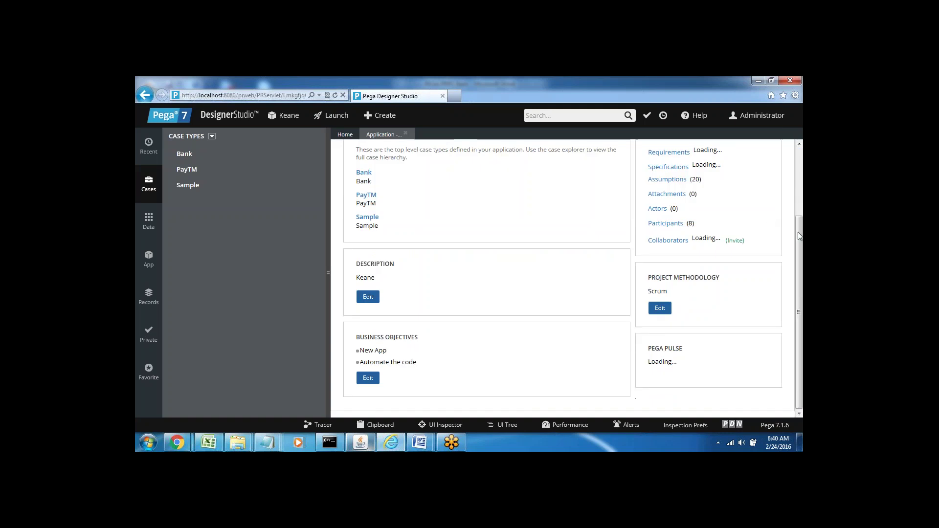
left_click(801, 160)
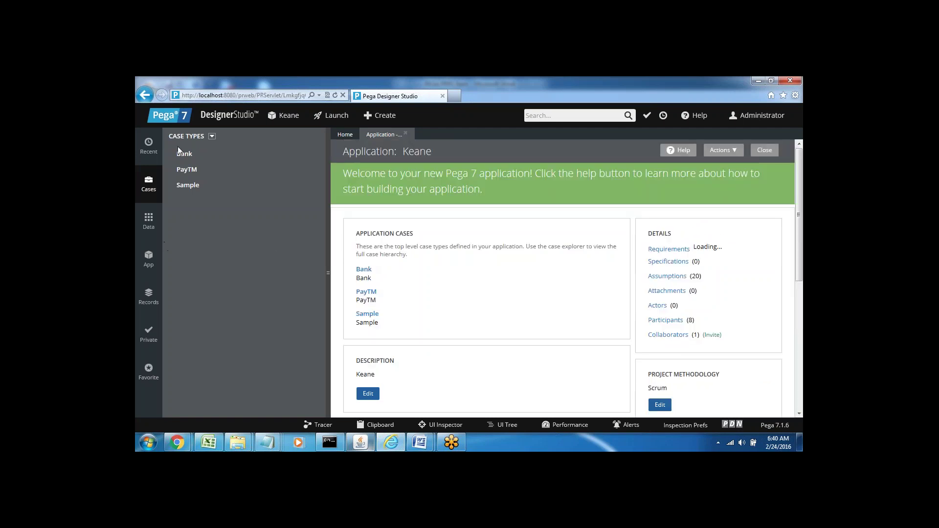
left_click(189, 170)
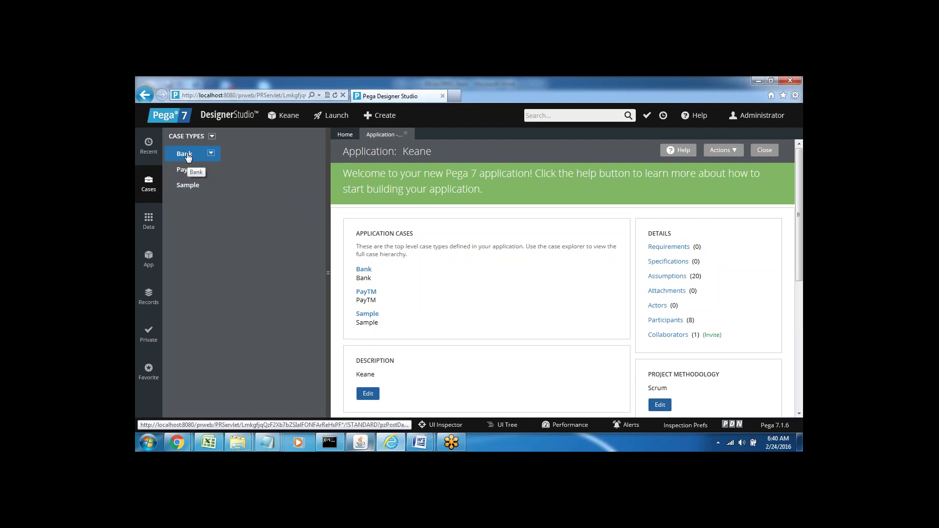
left_click(420, 442)
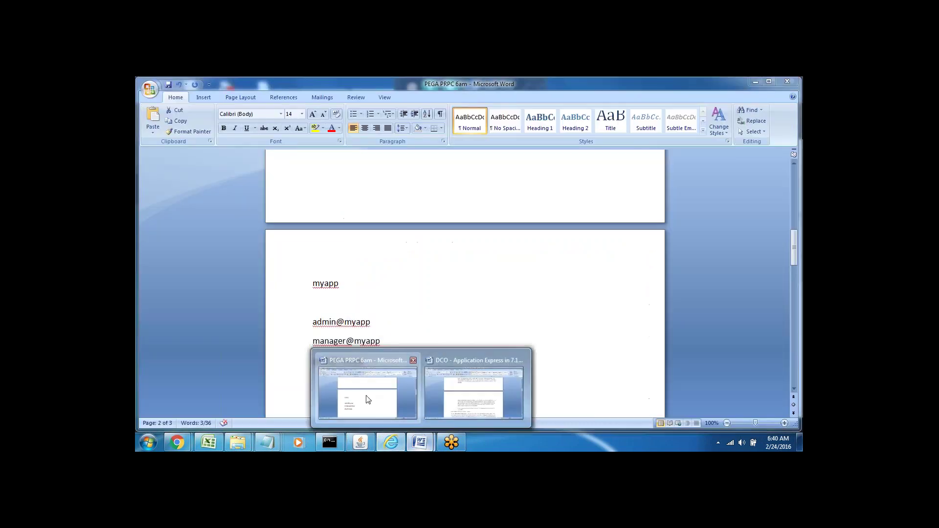
Add the lines 'Process---' and 'Bank--' below the operator logins in the Word notes.
left_click(367, 391)
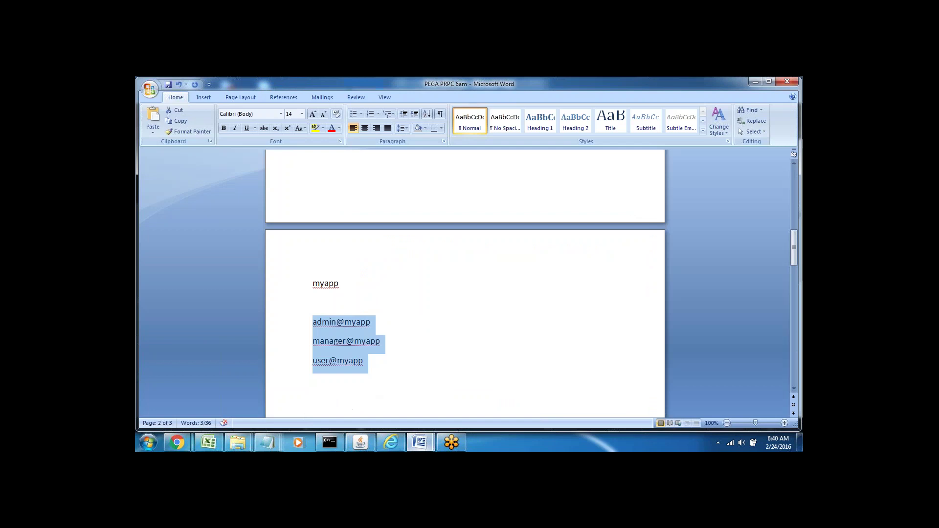
left_click(373, 361)
key("Return")
key("Return")
key("Return")
key("Return")
key("Return")
key("Return")
key("Return")
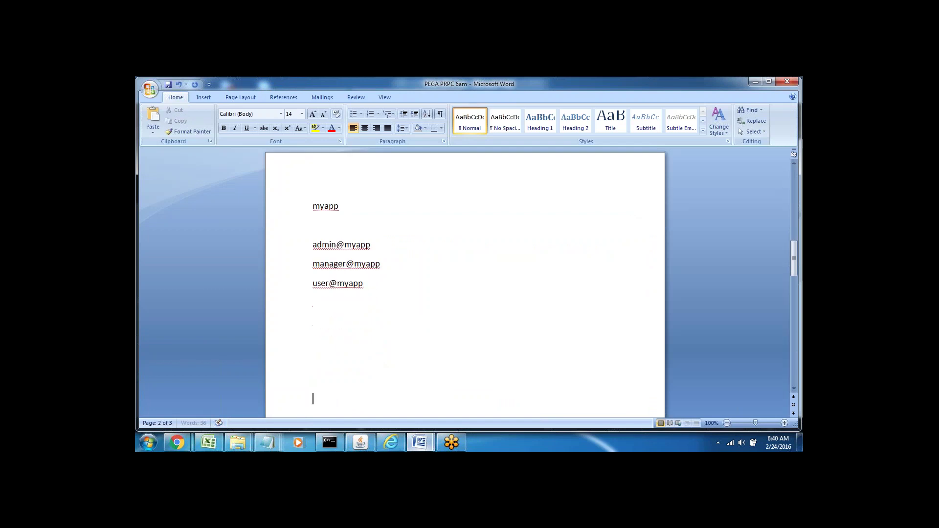
key("BackSpace")
key("BackSpace")
key("BackSpace")
key("BackSpace")
key("BackSpace")
type("P")
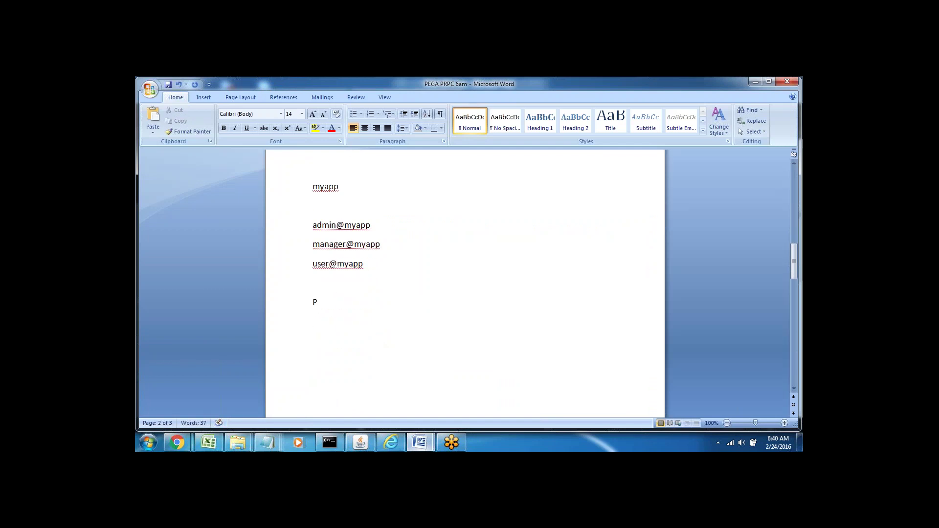
type("rocess---")
key("Return")
type("Bank--")
double_click(326, 305)
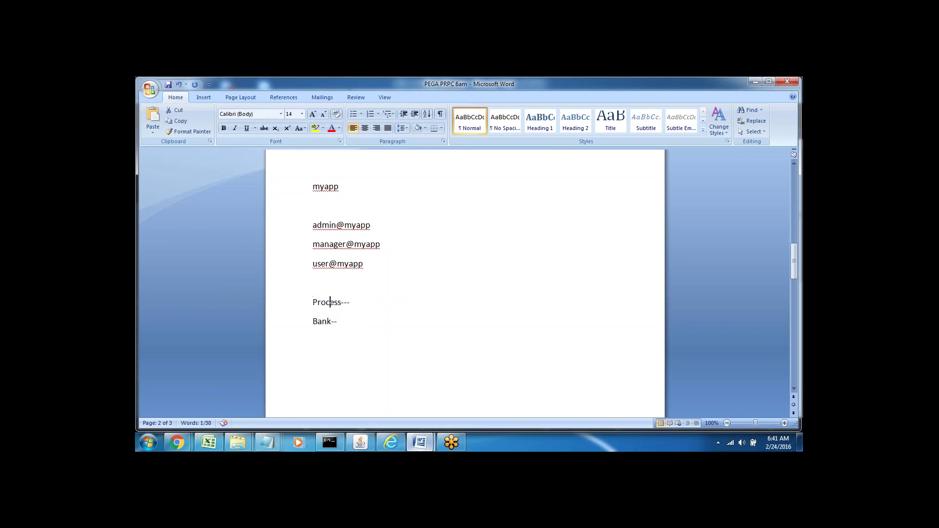
Return to Designer Studio and open the Bank case type, showing Stages 1, 2 and 3.
left_click(391, 387)
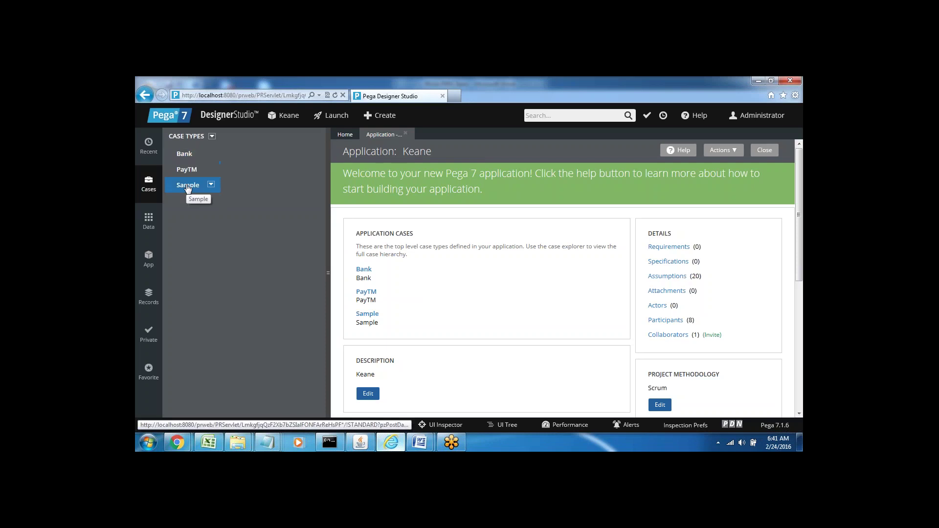
left_click(185, 155)
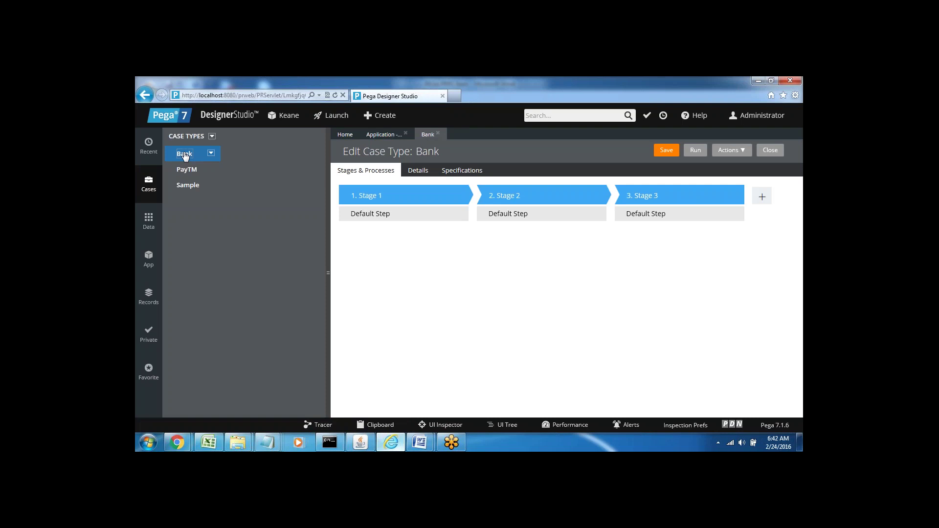
Select Stage 1 of the Bank case and briefly edit its Default Step name.
left_click(366, 212)
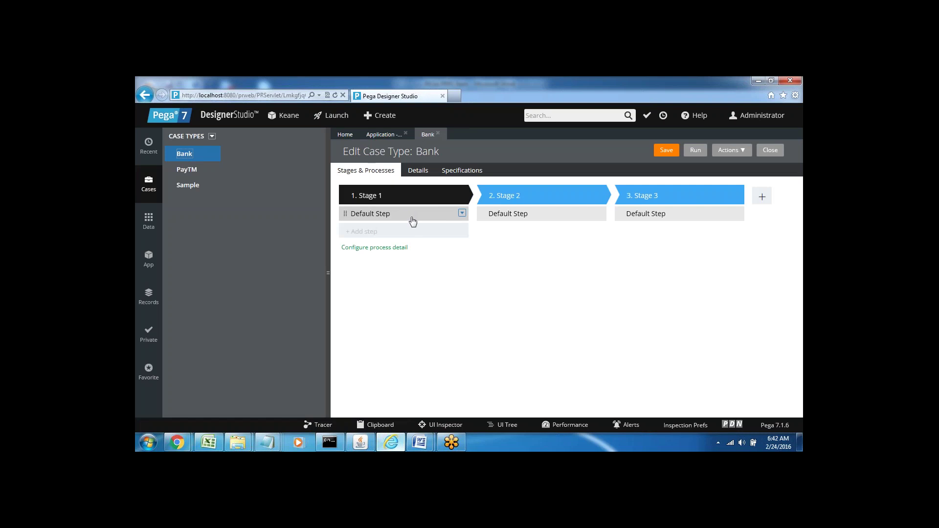
left_click(405, 216)
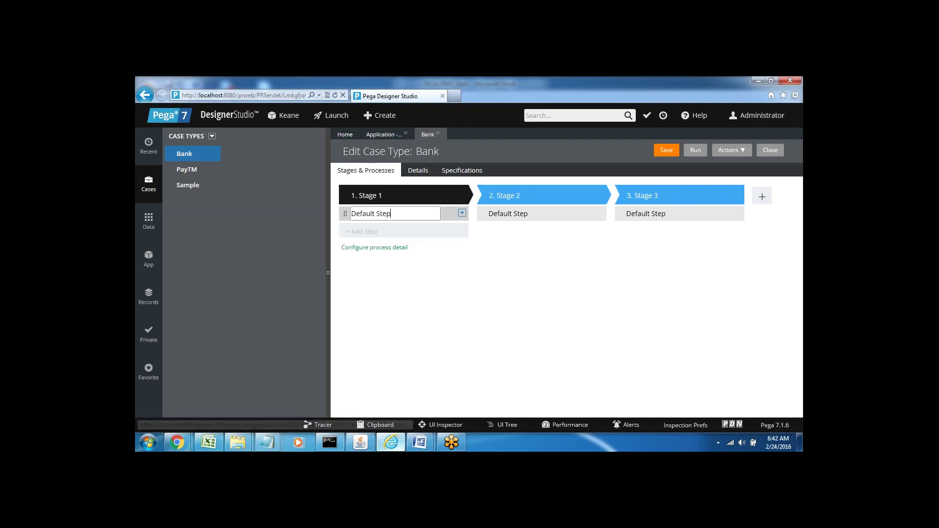
left_click(371, 247)
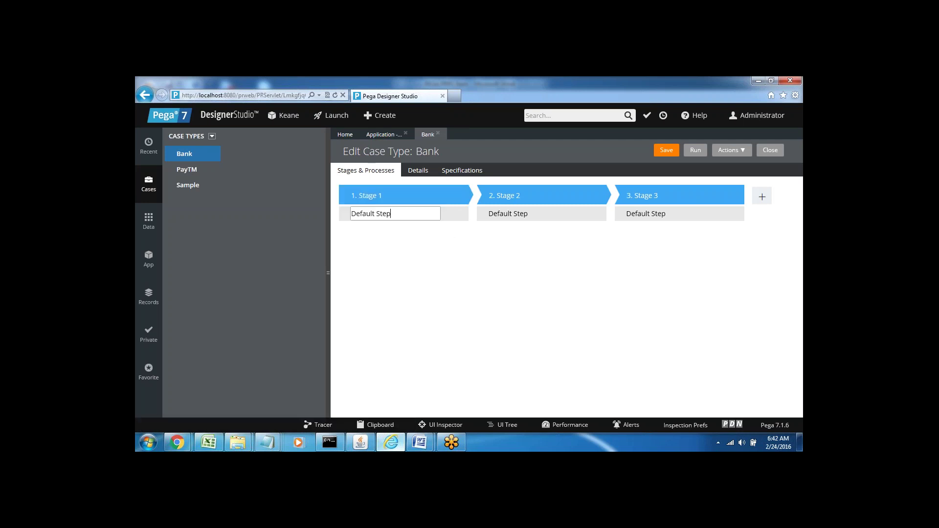
Close the Bank editor and Keane application overview, then list the recent items.
left_click(439, 135)
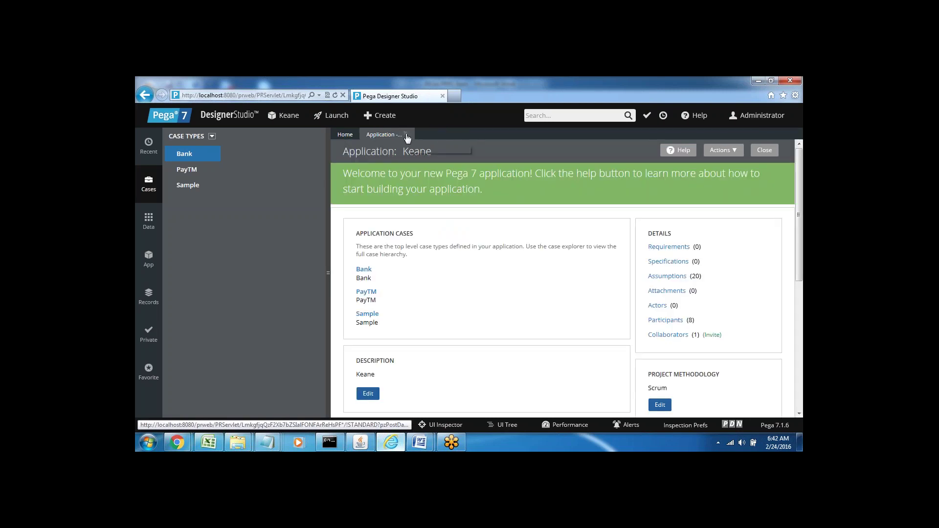
left_click(406, 134)
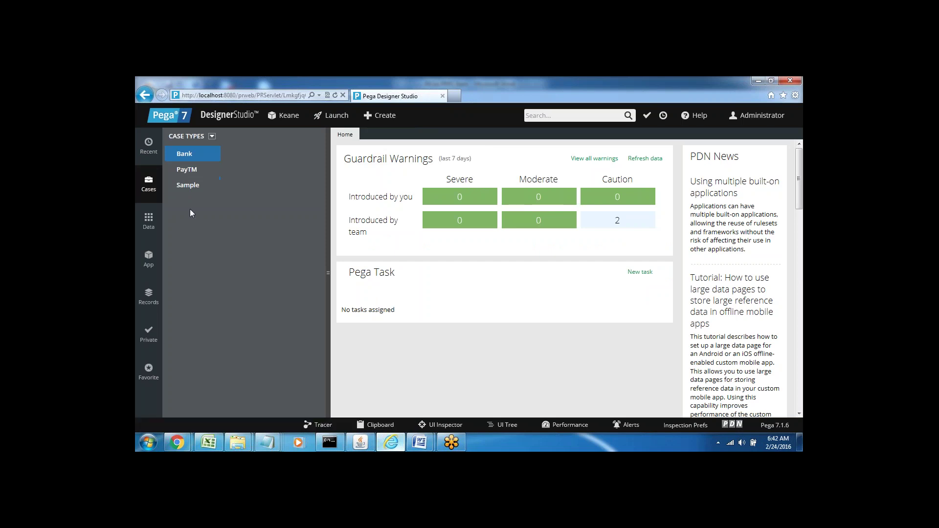
left_click(147, 153)
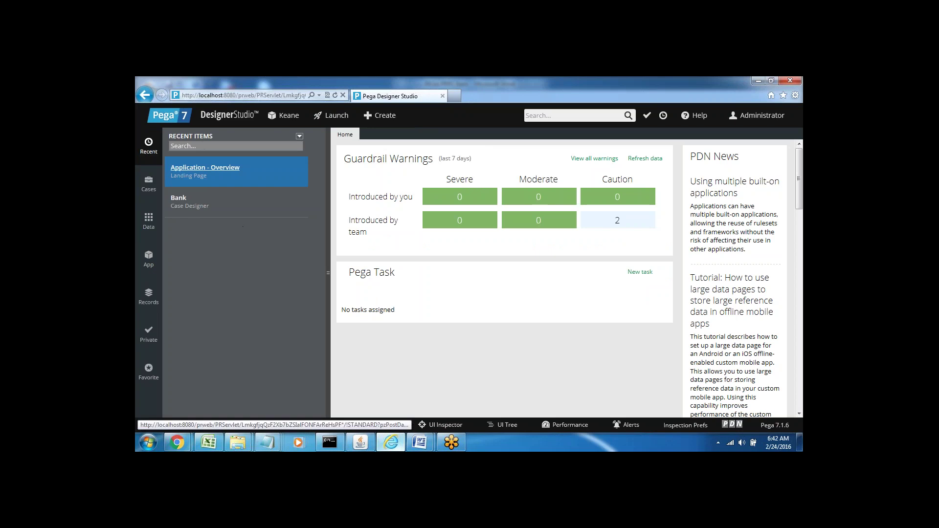
Step through the Data, App and Cases navigation panels, ending back in the App explorer.
left_click(149, 222)
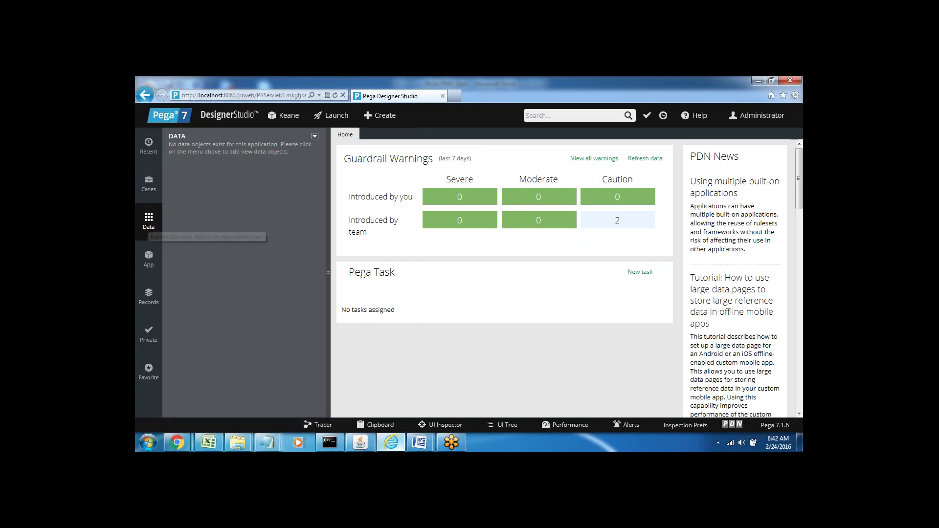
left_click(149, 264)
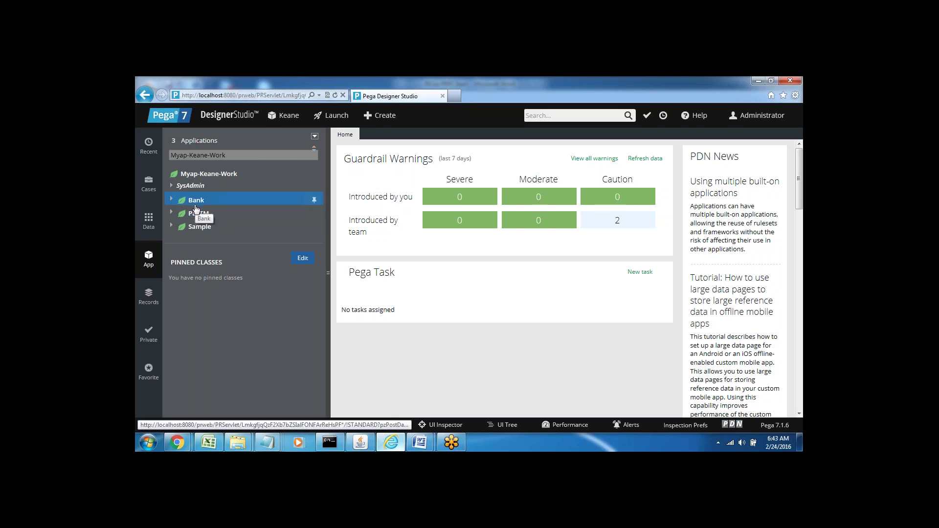
left_click(149, 185)
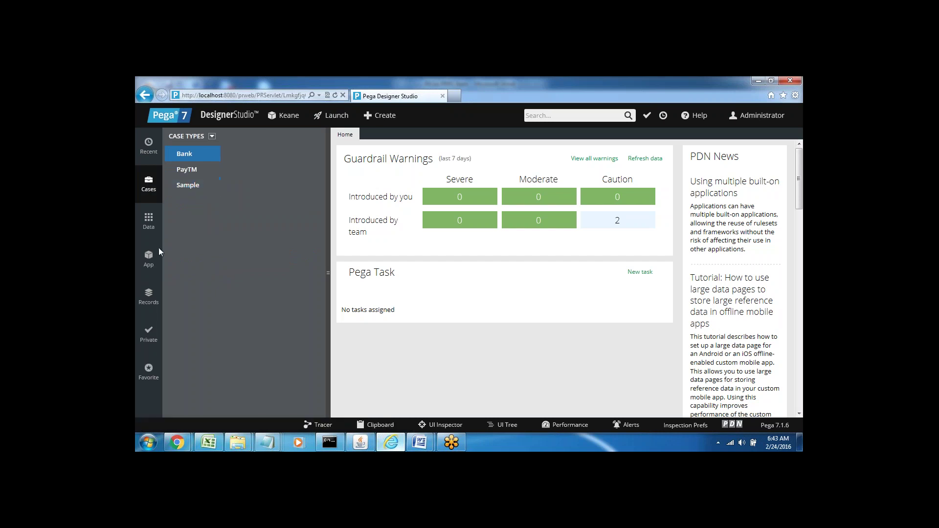
left_click(148, 261)
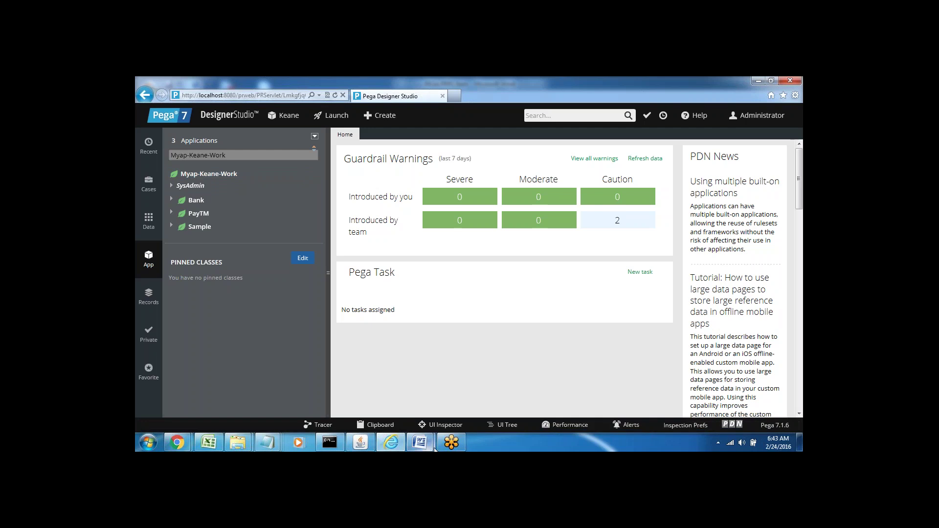
Add 'Orga Name--- 5lettres' and '4 Letters' on new lines below Bank-- in the Word notes.
mouse_move(417, 447)
left_click(404, 384)
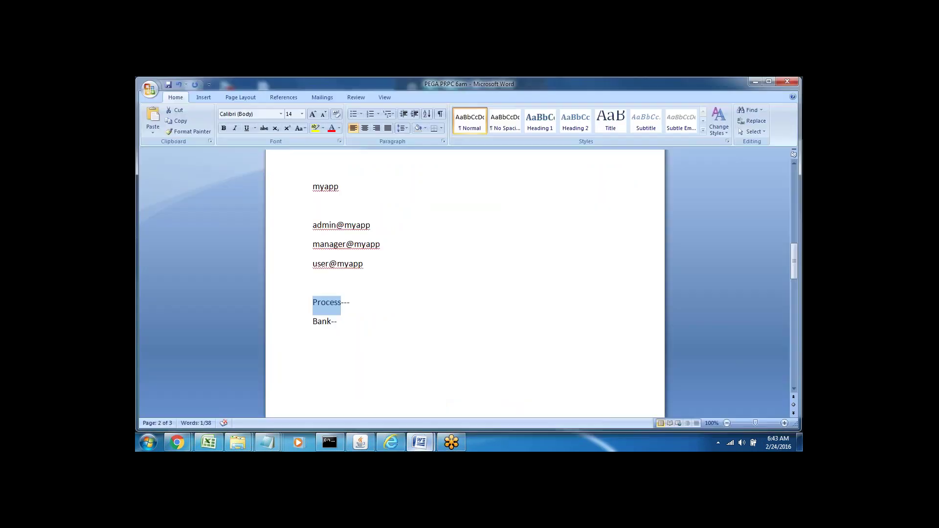
left_click(343, 320)
key("Return")
key("Return")
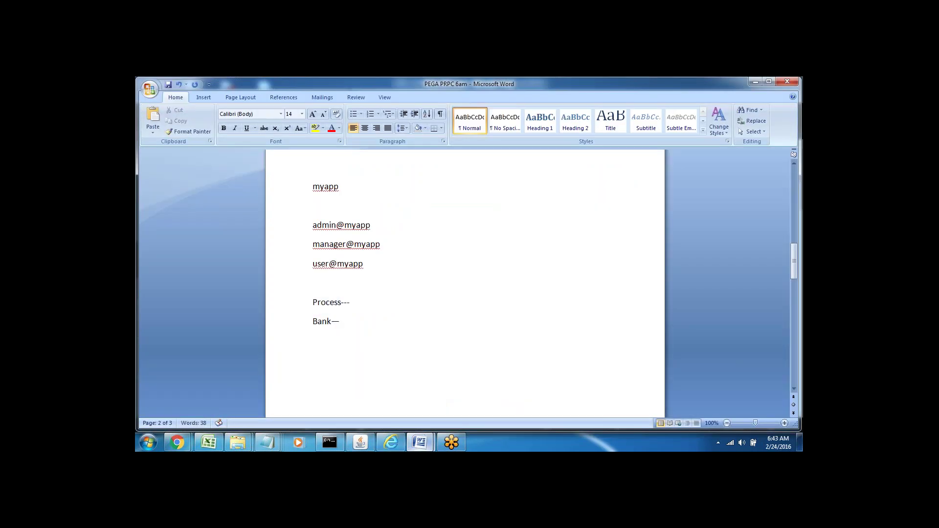
type("Orga Name--- 5lettres")
key("Return")
type("4 Let")
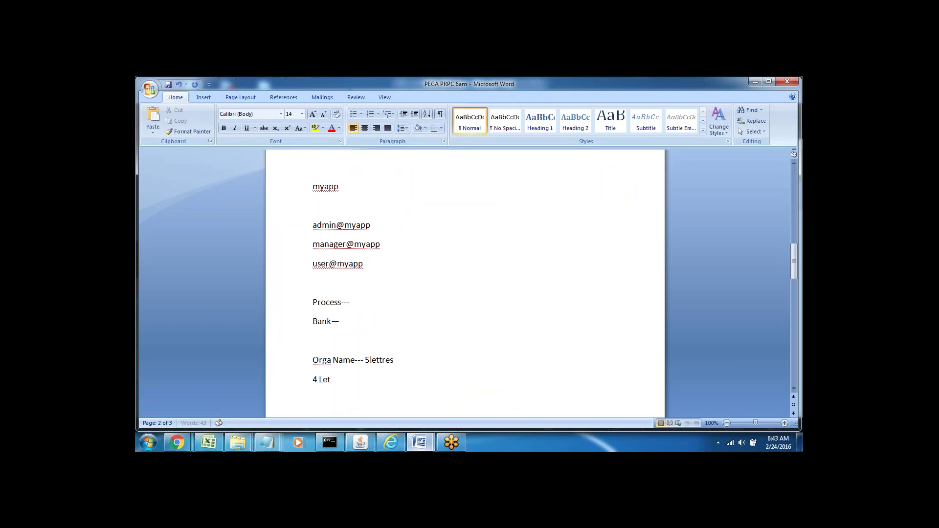
type("ters")
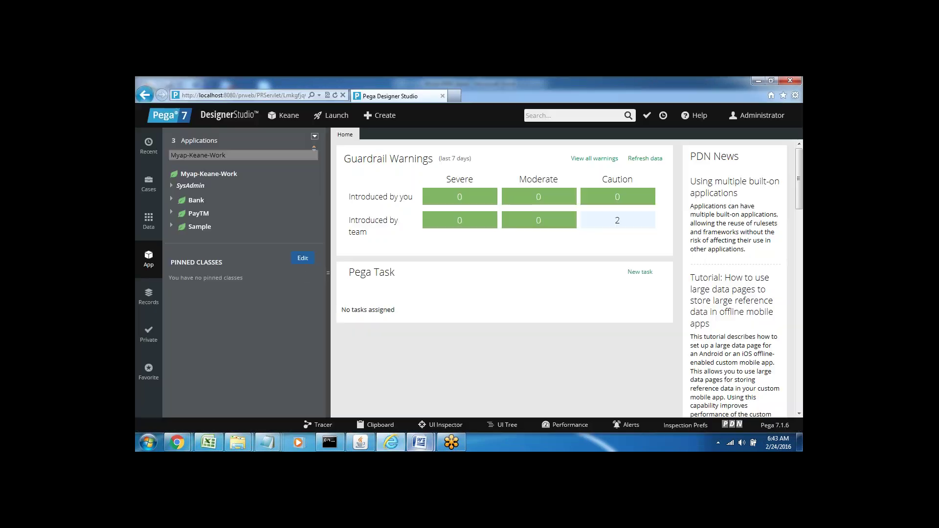
key("alt+Tab")
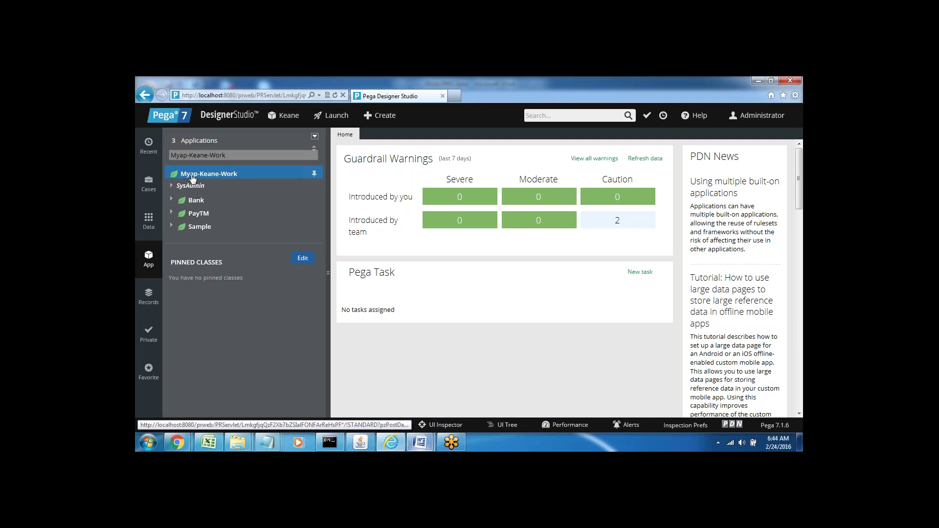
left_click(234, 173)
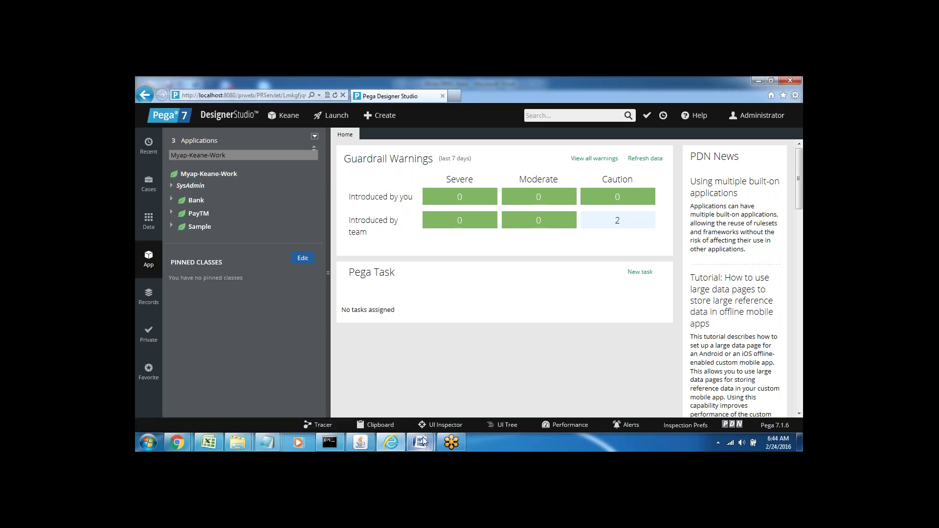
Add the line 'Class group/Work pool' to the Word notes, then return to Designer Studio.
mouse_move(422, 441)
left_click(386, 368)
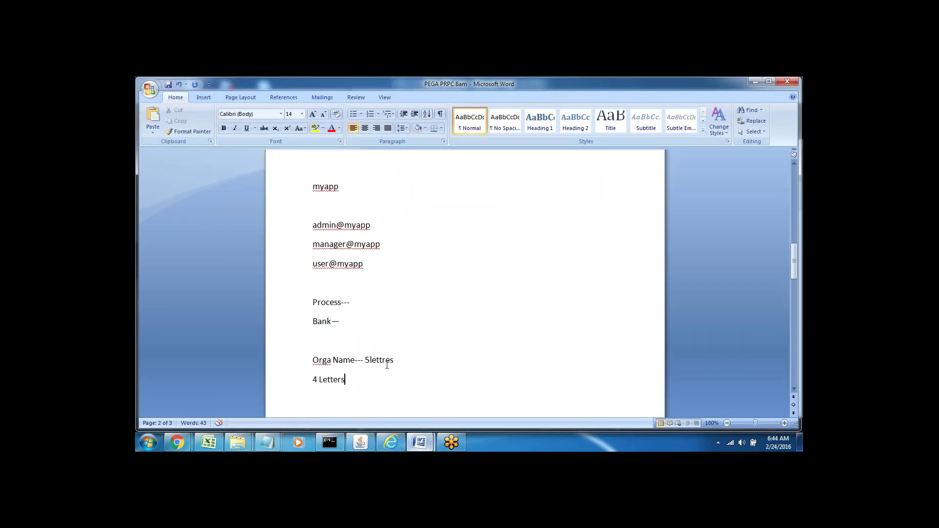
key("Return")
key("Return")
key("Return")
key("Return")
key("Return")
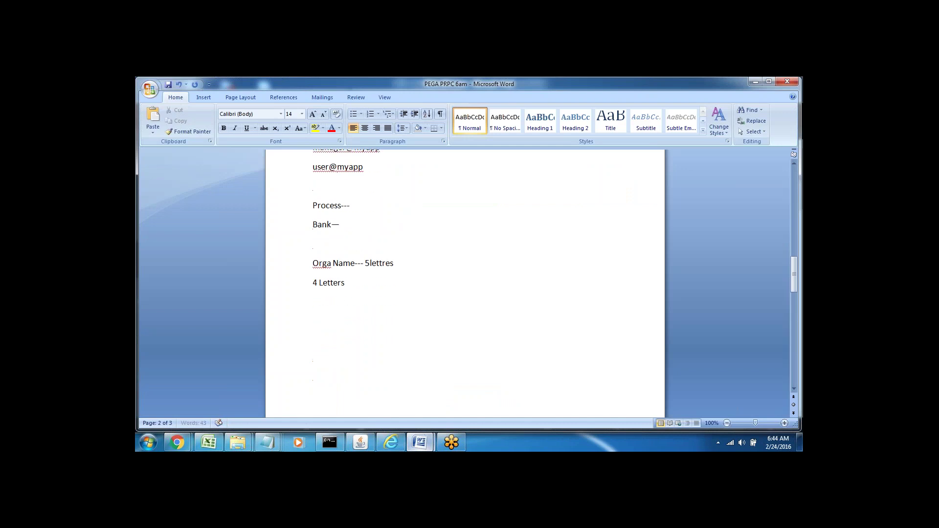
left_click(316, 340)
type("Class group/Work pool")
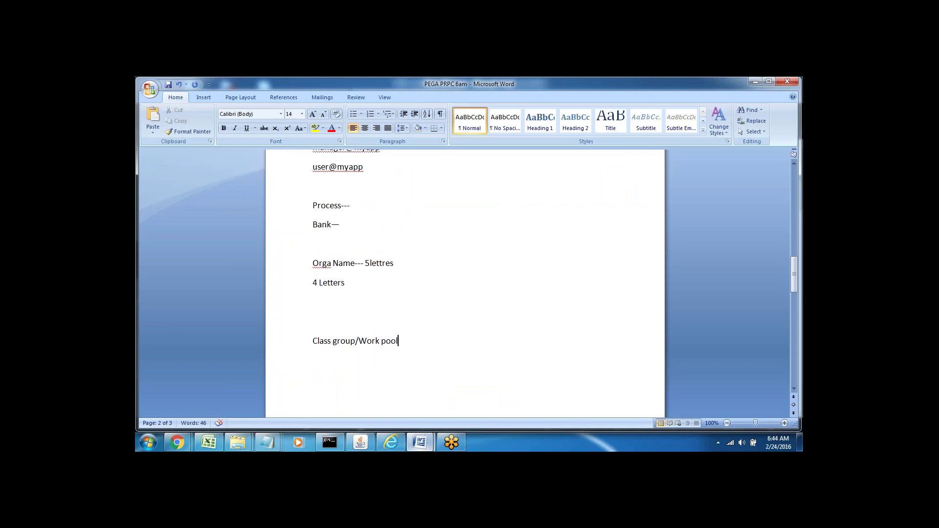
key("Return")
left_click_drag(313, 339, 328, 357)
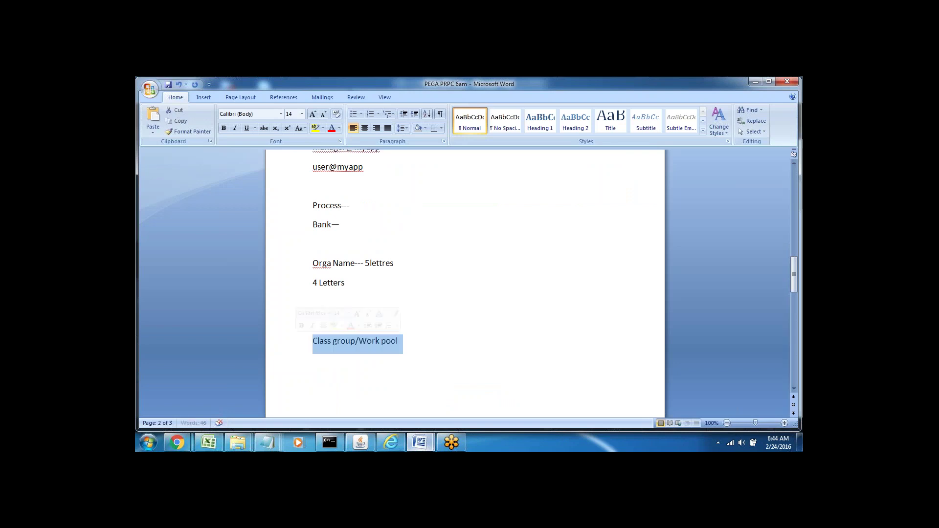
left_click(313, 360)
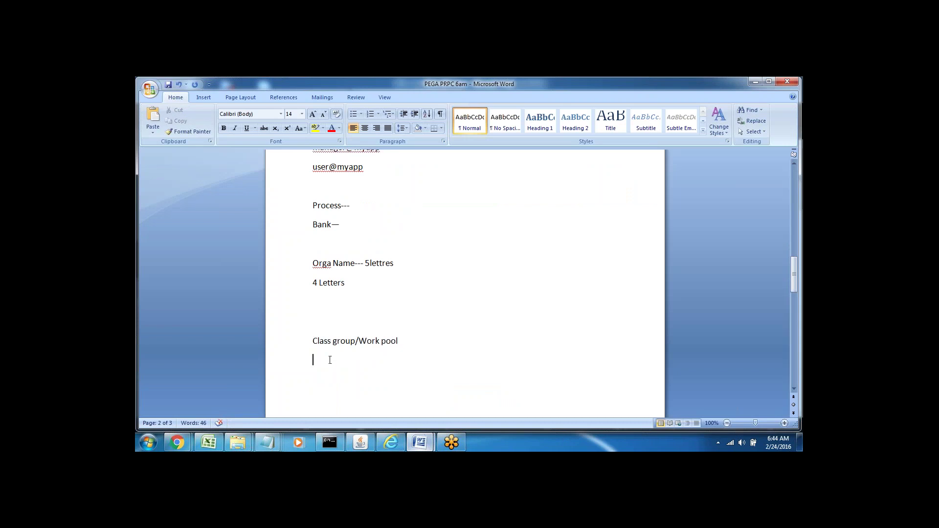
left_click(391, 442)
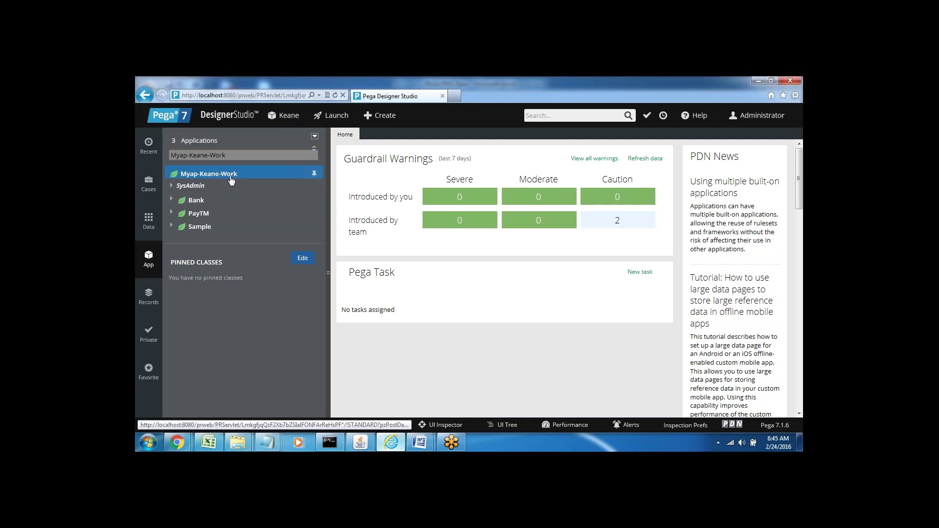
Expand Bank, PayTM and Sample in the App explorer, then view Cases and return to App.
left_click(170, 200)
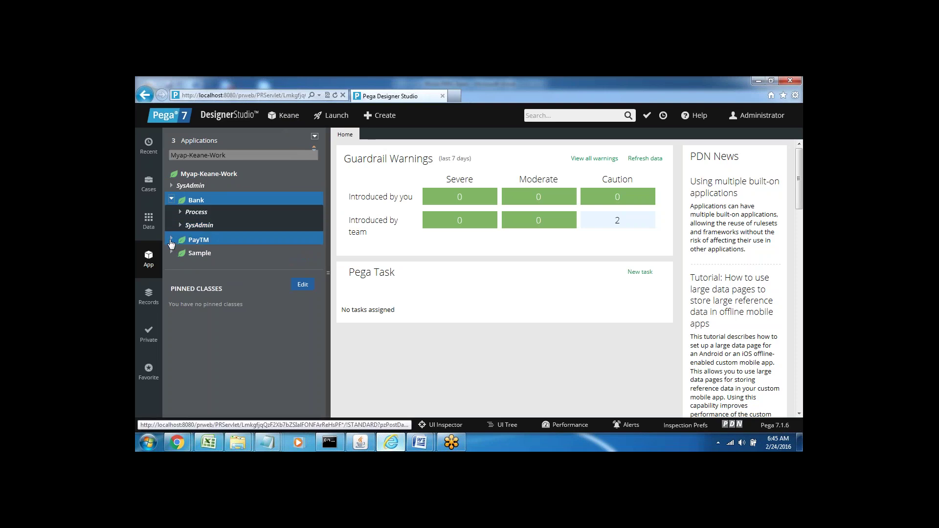
left_click(170, 241)
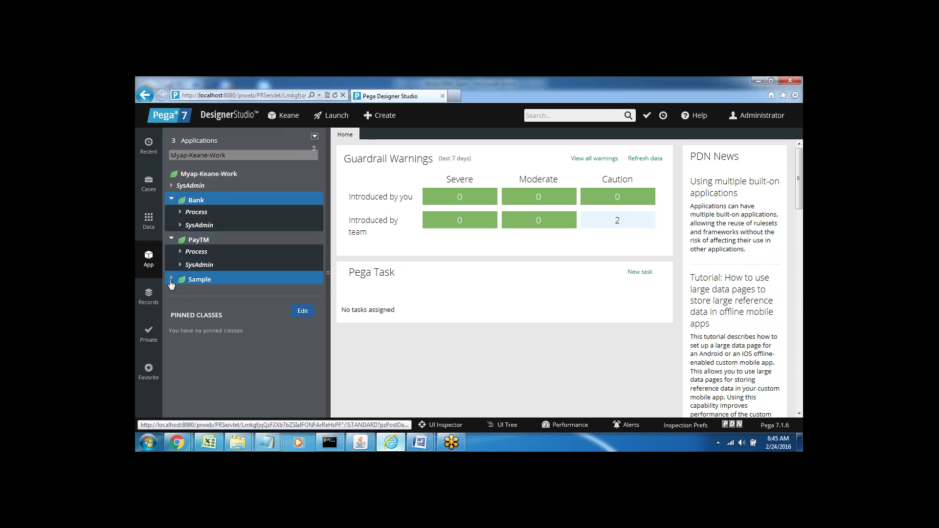
left_click(172, 280)
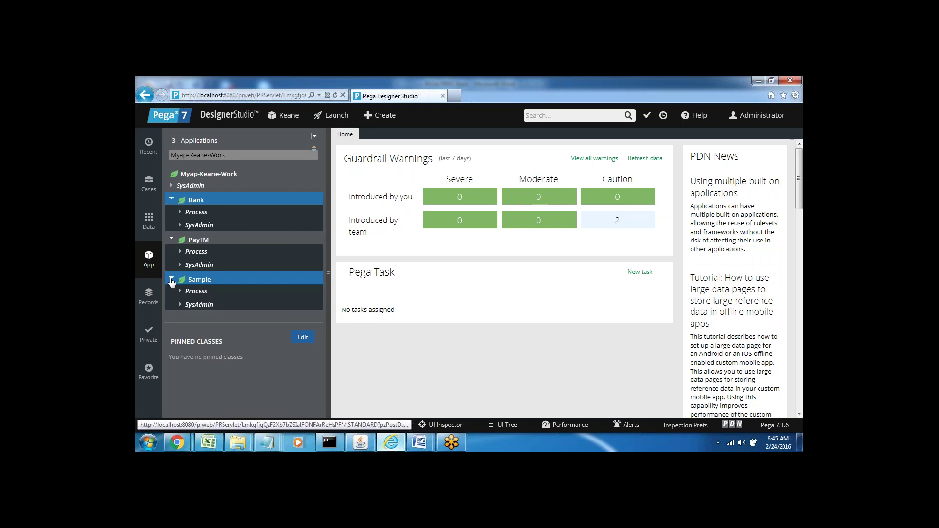
left_click(149, 184)
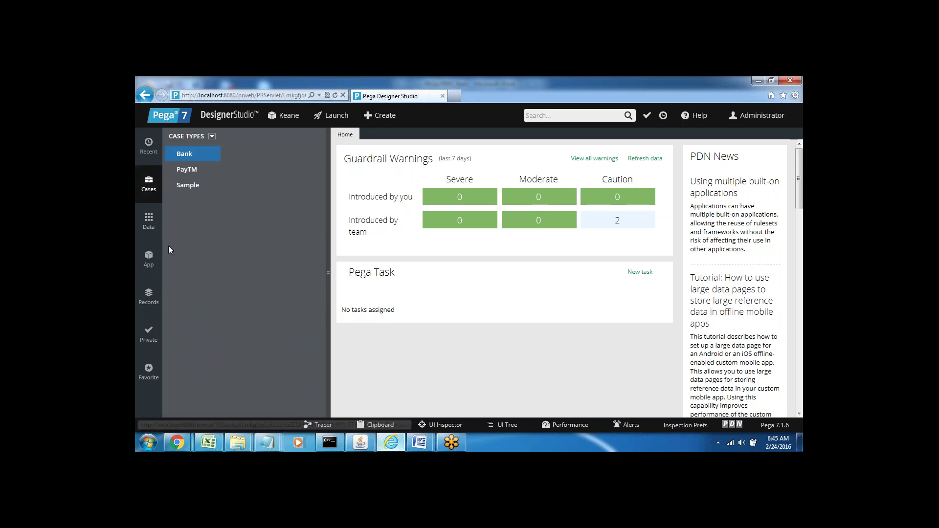
left_click(147, 261)
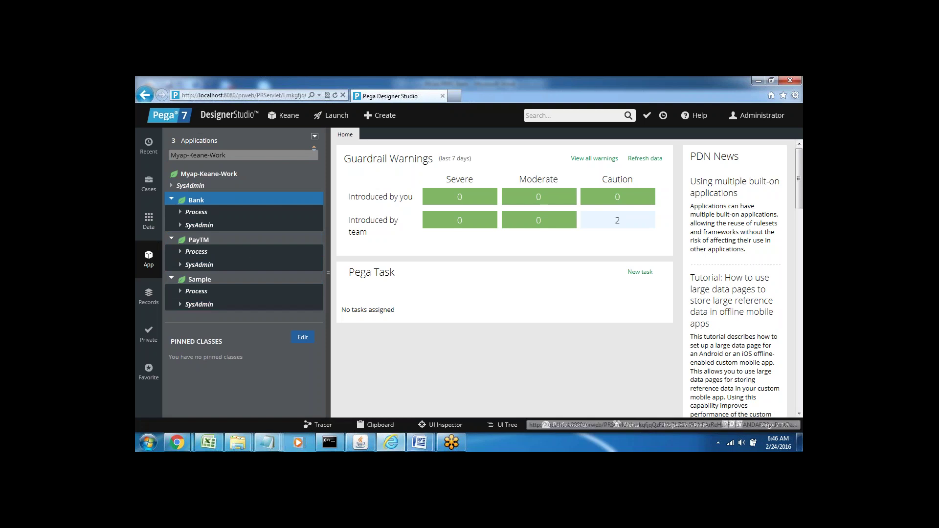
Type notes: PEGA, Core Java, Concrete (initialized class, new things) and Abstract (non-initialized, reusability).
mouse_move(420, 443)
left_click(373, 392)
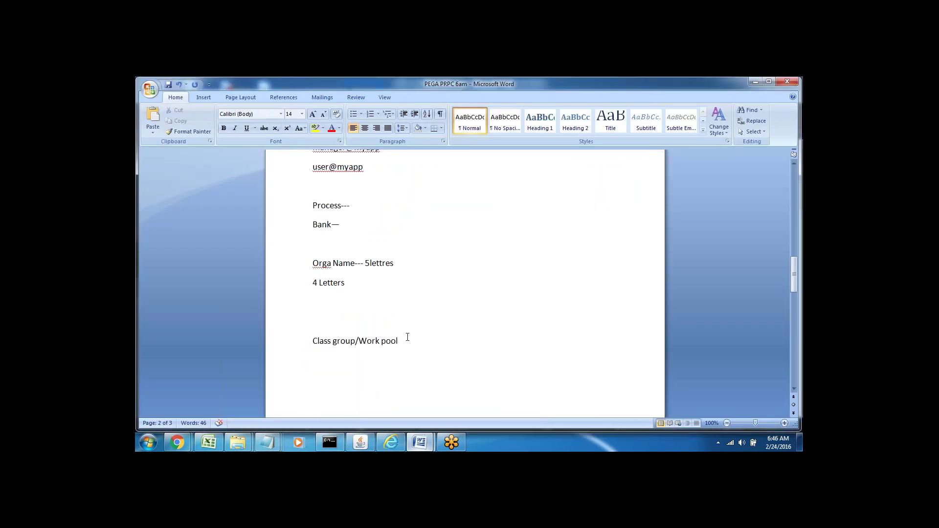
scroll(408, 337, "down", 2)
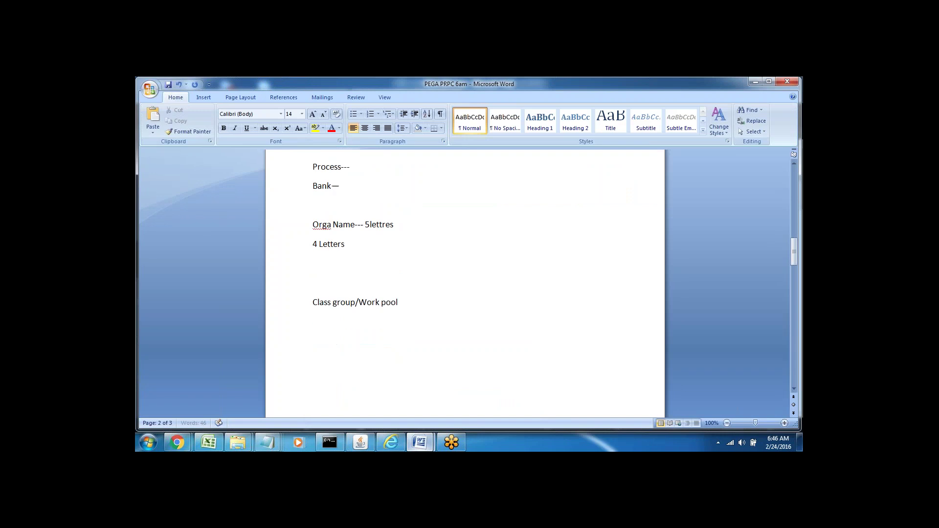
left_click(313, 279)
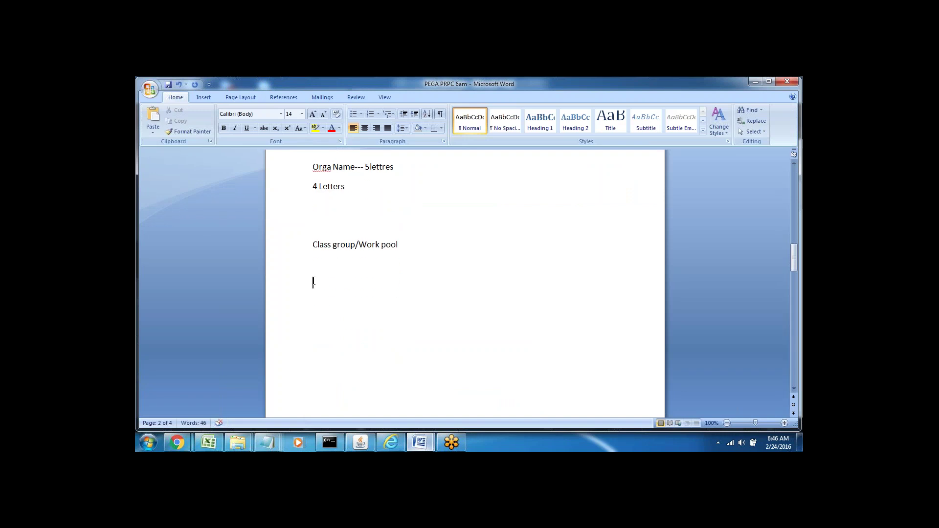
type("PEGA --")
key("Return")
type("C")
type("ore Java ")
type("Concret")
type("e")
type("Abstract")
left_click(353, 318)
type("-- Initial")
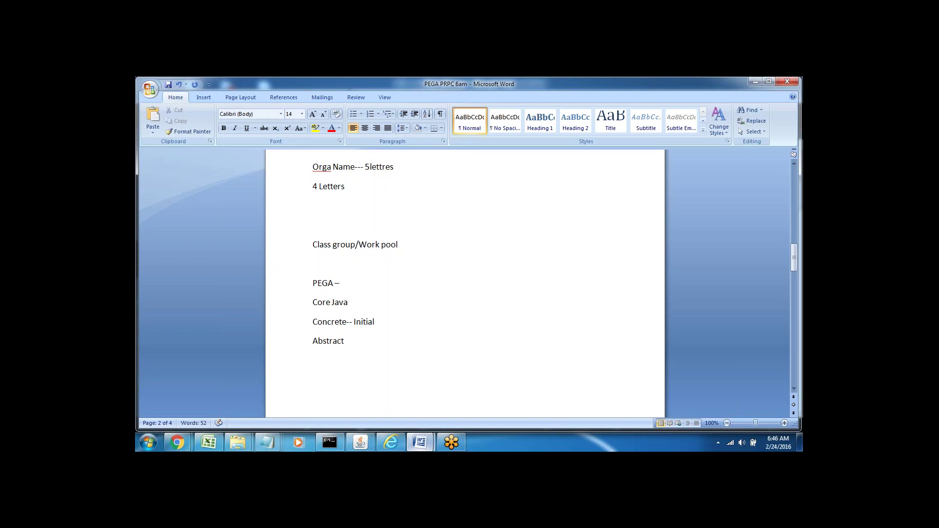
type("ized Class, New ")
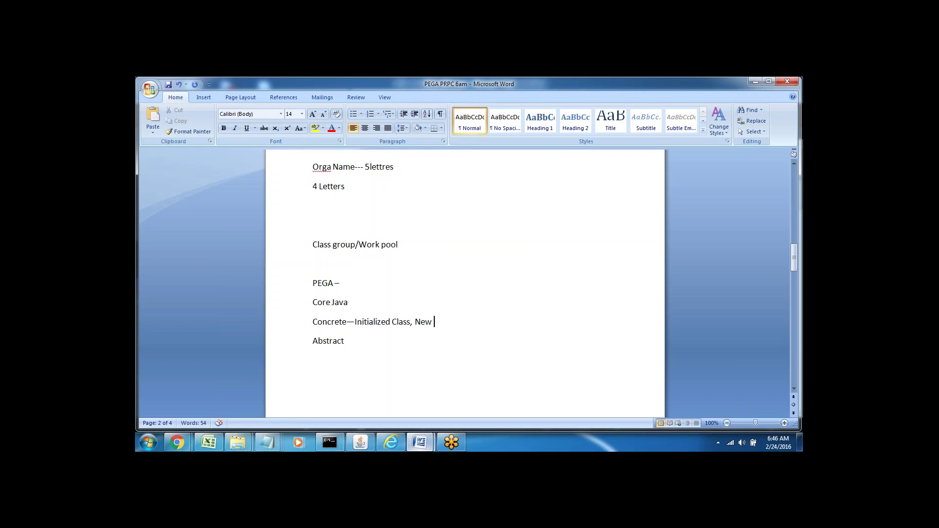
type("things in")
type(" applications")
type("--")
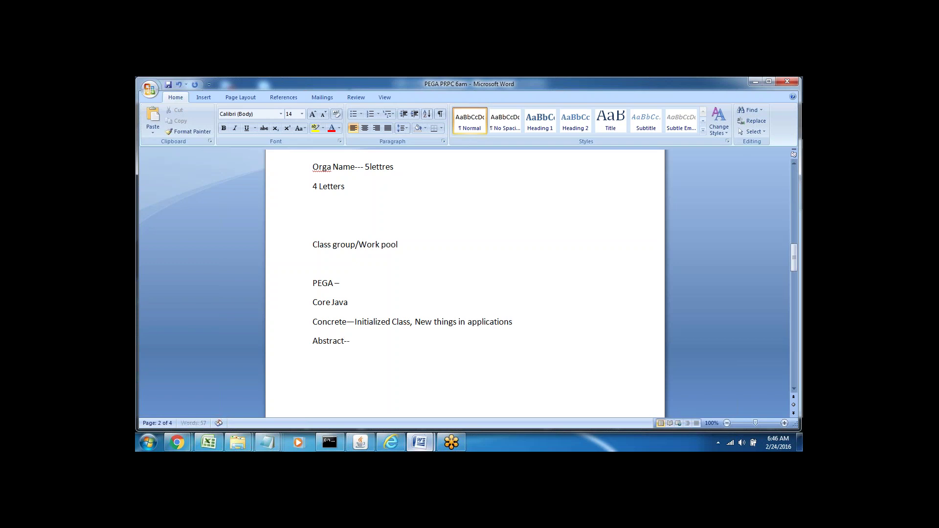
type(" Non initialized class,")
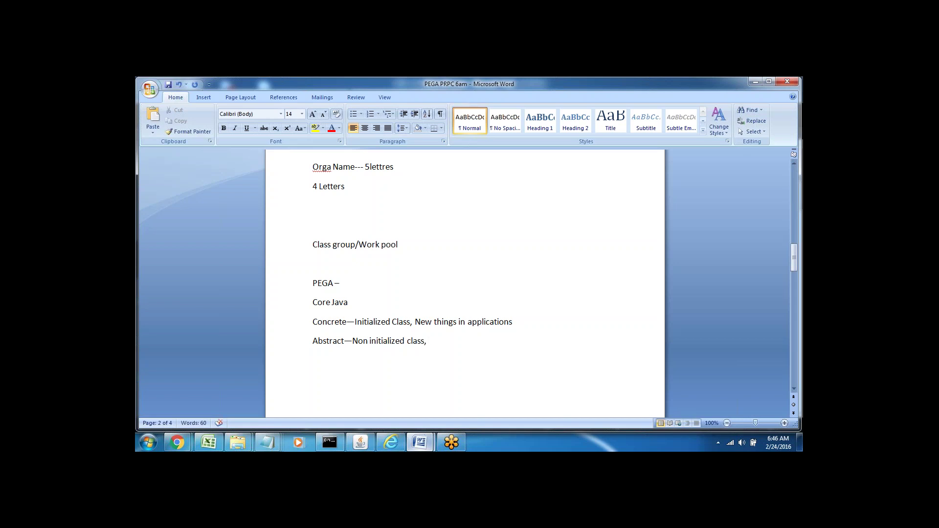
type(" Reusability")
Insert a blank line between the Concrete and Abstract definitions and remove a stray character.
double_click(325, 322)
double_click(328, 341)
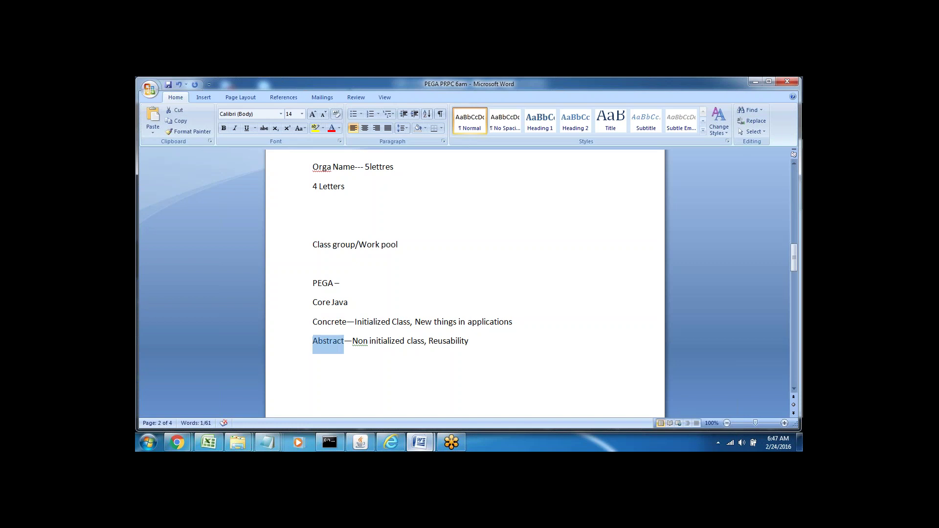
left_click(378, 371)
left_click(517, 322)
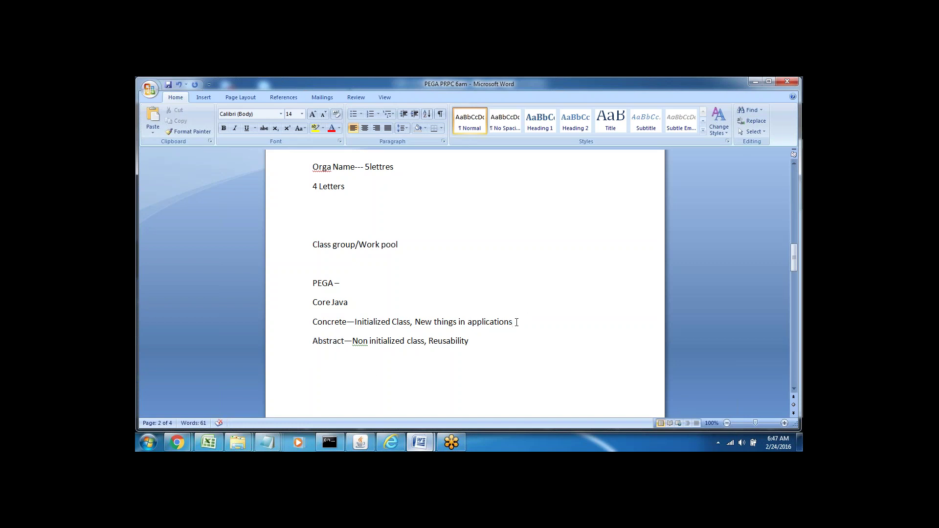
key("Return")
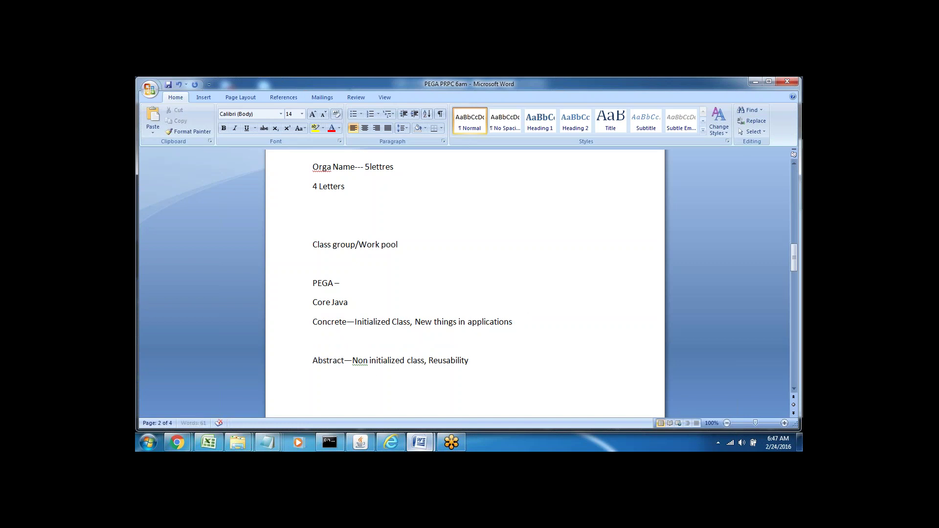
key("alt+Tab")
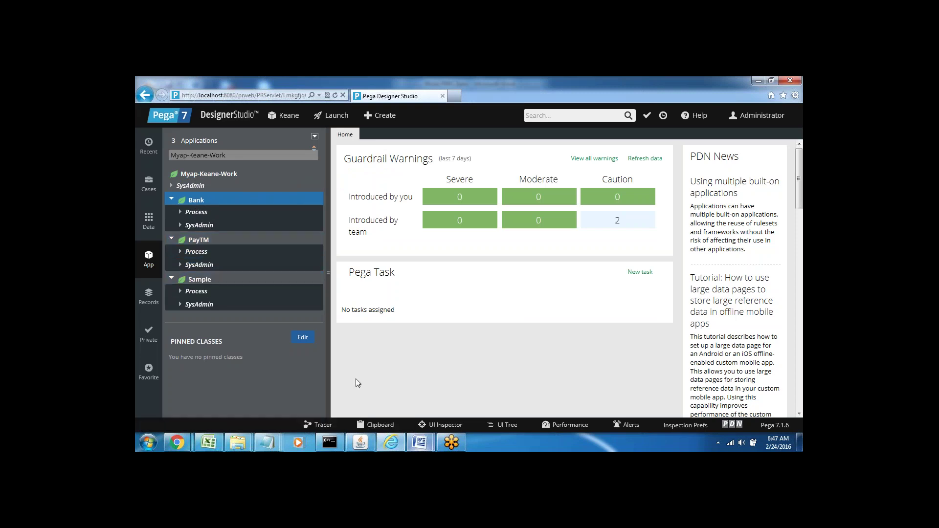
left_click(426, 446)
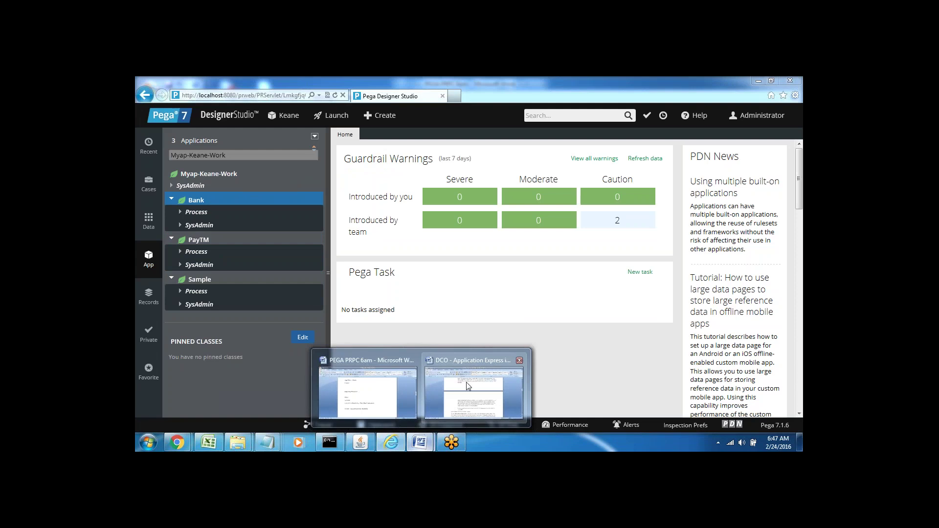
left_click(386, 394)
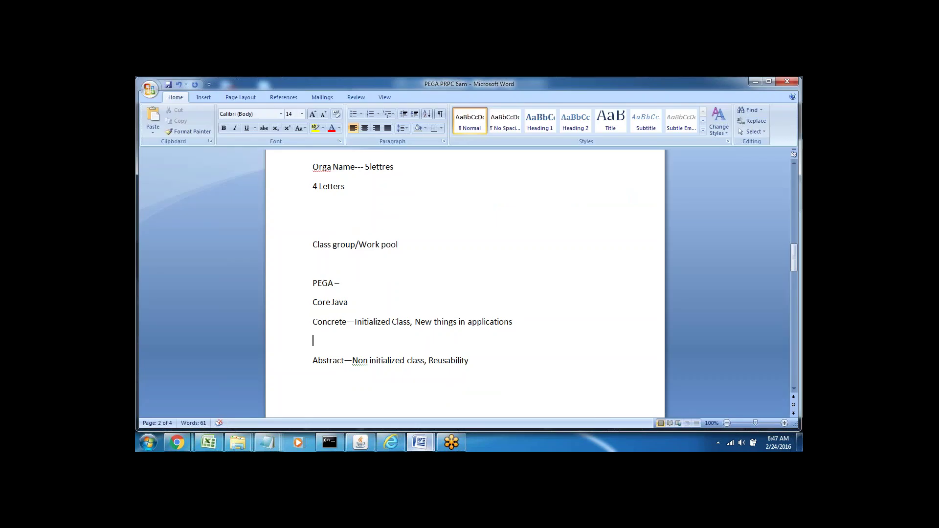
type("W")
key("BackSpace")
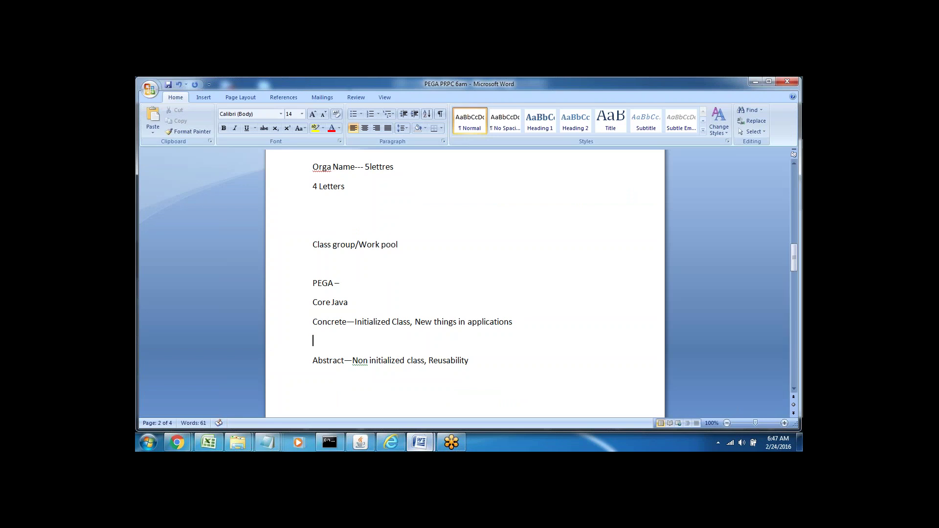